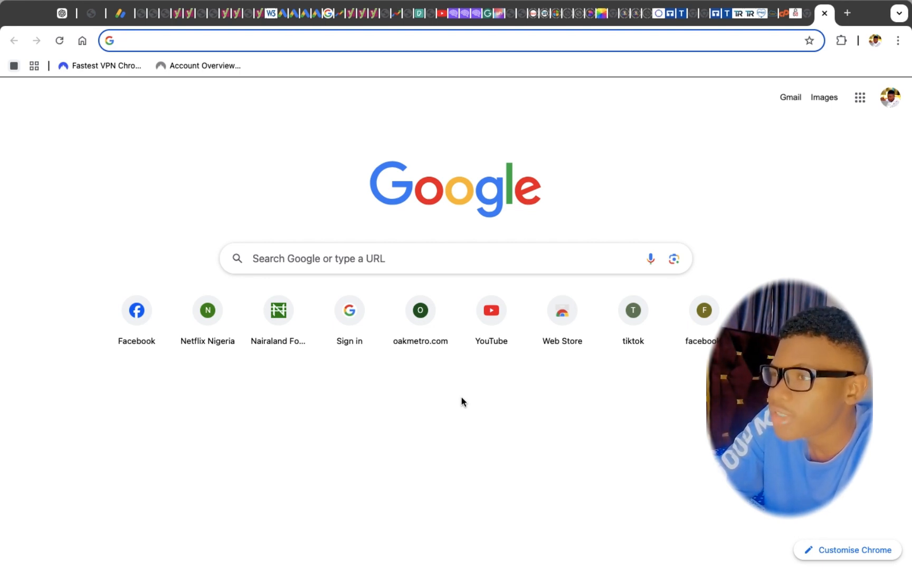
Search Google for TERMSFEED
{"action": "left_click", "coordinate": [343, 249]}
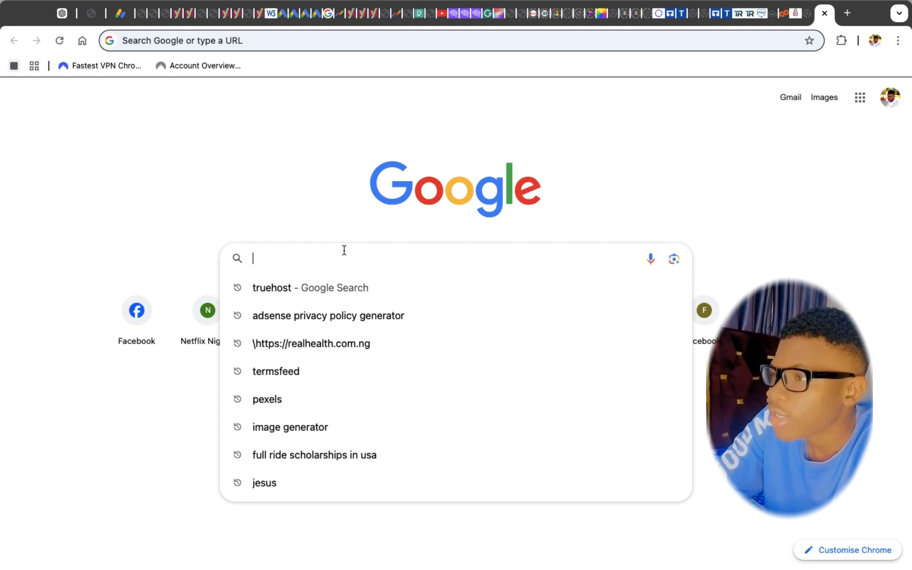
{"action": "type", "text": "TERMSFEED"}
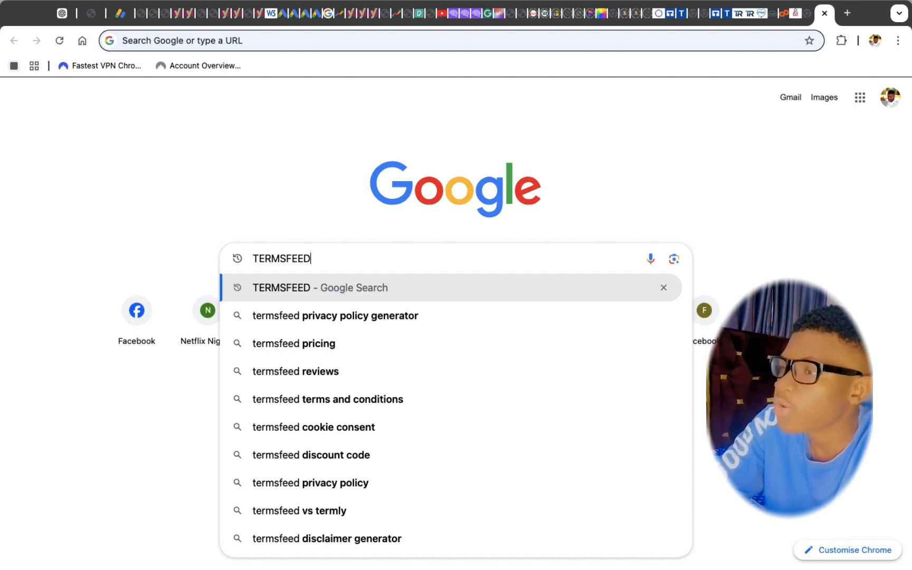
{"action": "key", "text": "Return"}
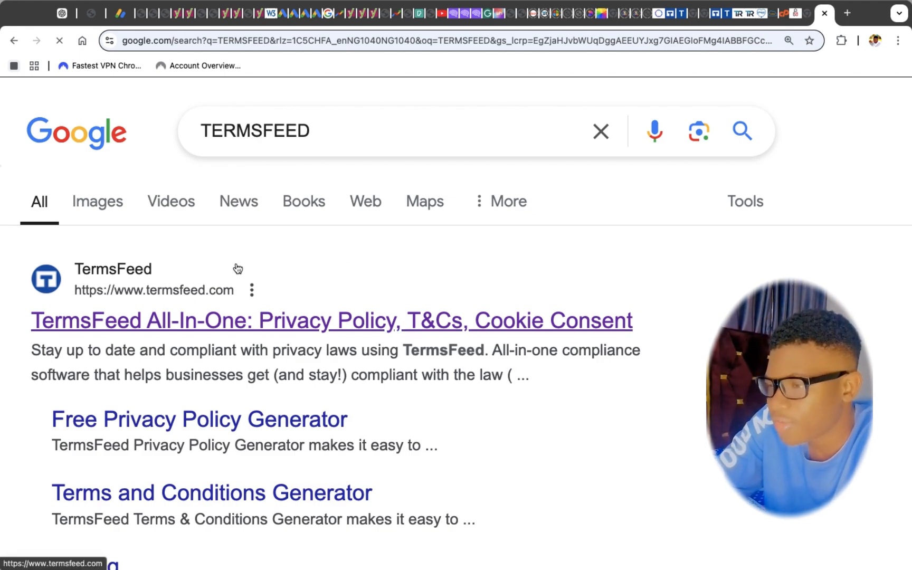
Open the TermsFeed website from the top search result
{"action": "scroll", "coordinate": [238, 269], "scroll_direction": "up", "scroll_amount": 3}
{"action": "scroll", "coordinate": [119, 285], "scroll_direction": "left", "scroll_amount": 2}
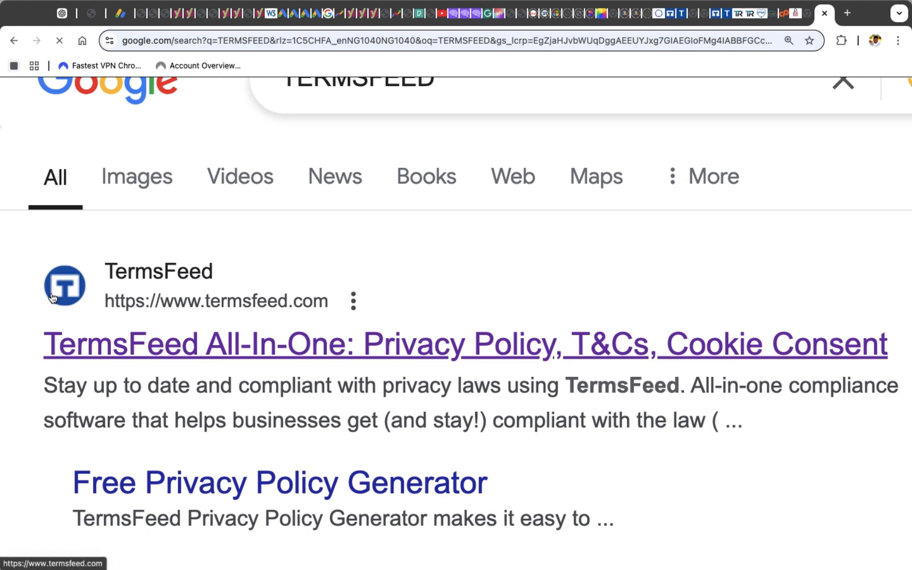
{"action": "scroll", "coordinate": [52, 297], "scroll_direction": "down", "scroll_amount": 3}
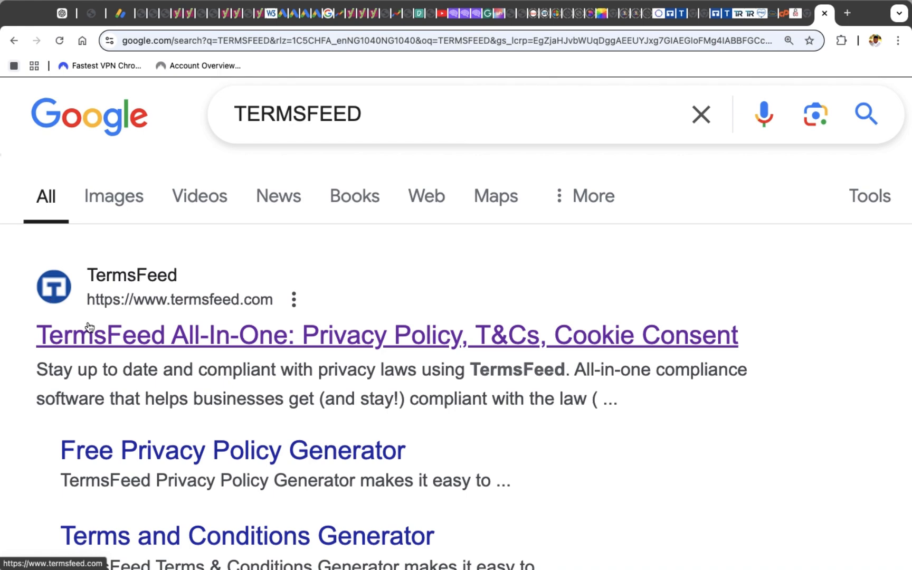
{"action": "left_click", "coordinate": [90, 327]}
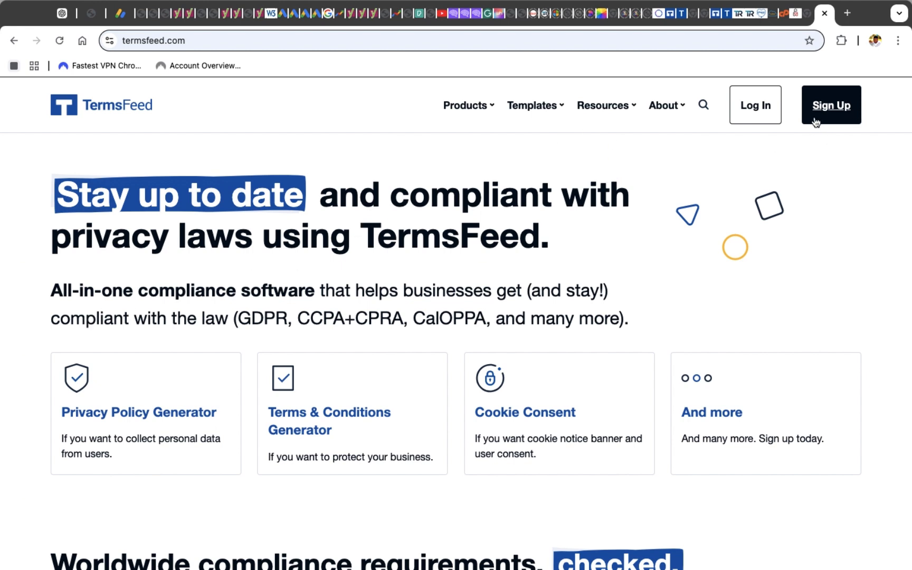
Log in to the TermsFeed dashboard and look over the available generators
{"action": "left_click", "coordinate": [749, 113]}
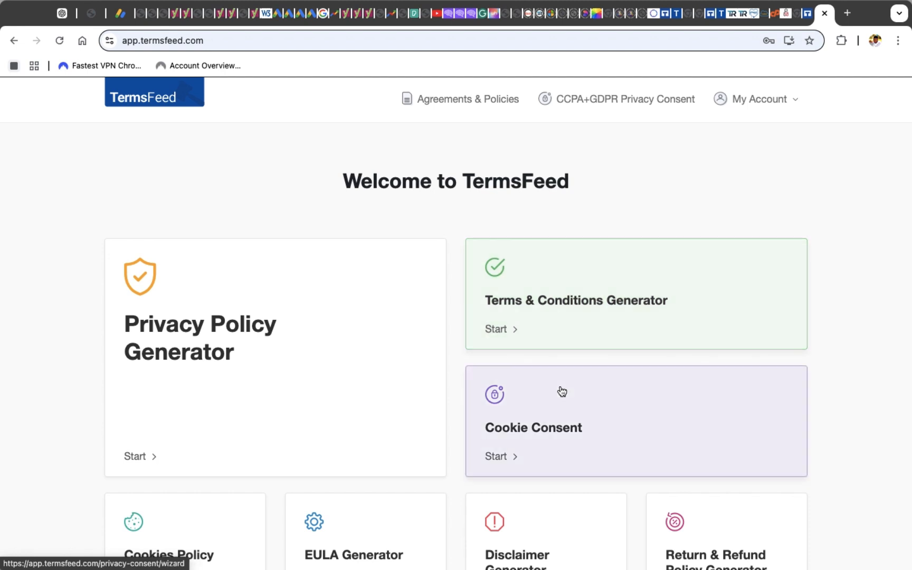
{"action": "scroll", "coordinate": [556, 420], "scroll_direction": "down", "scroll_amount": 3}
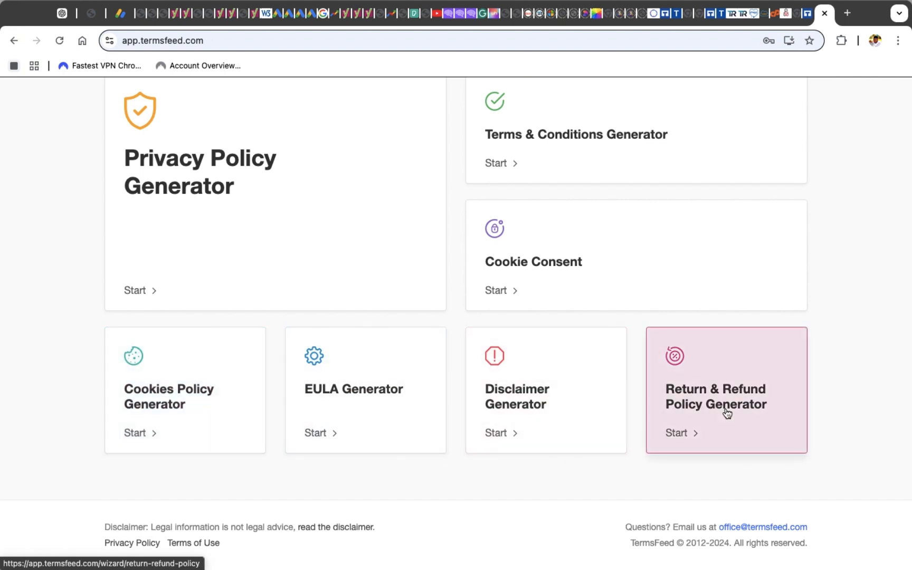
{"action": "scroll", "coordinate": [299, 227], "scroll_direction": "up", "scroll_amount": 3}
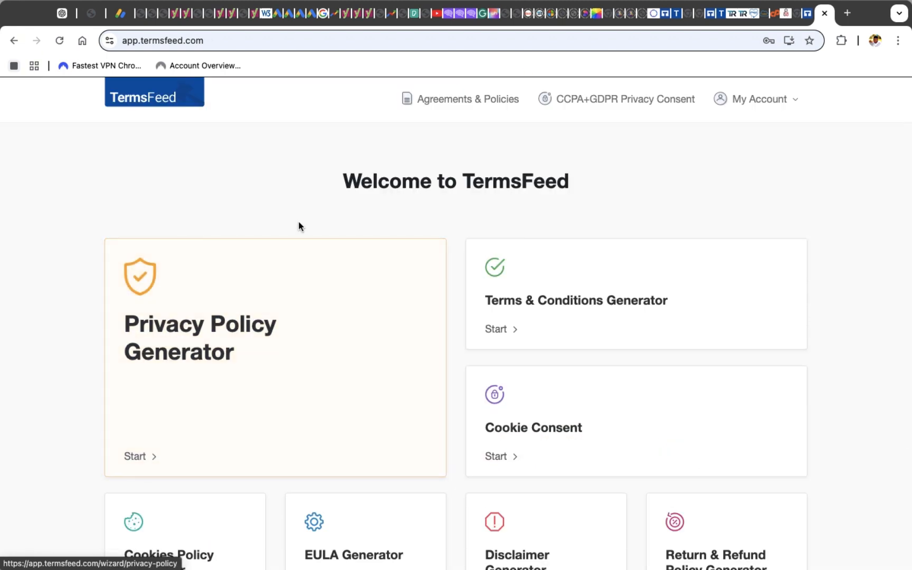
Start the Privacy Policy Generator, choose Website as where the policy will be used, and continue
{"action": "left_click", "coordinate": [280, 346]}
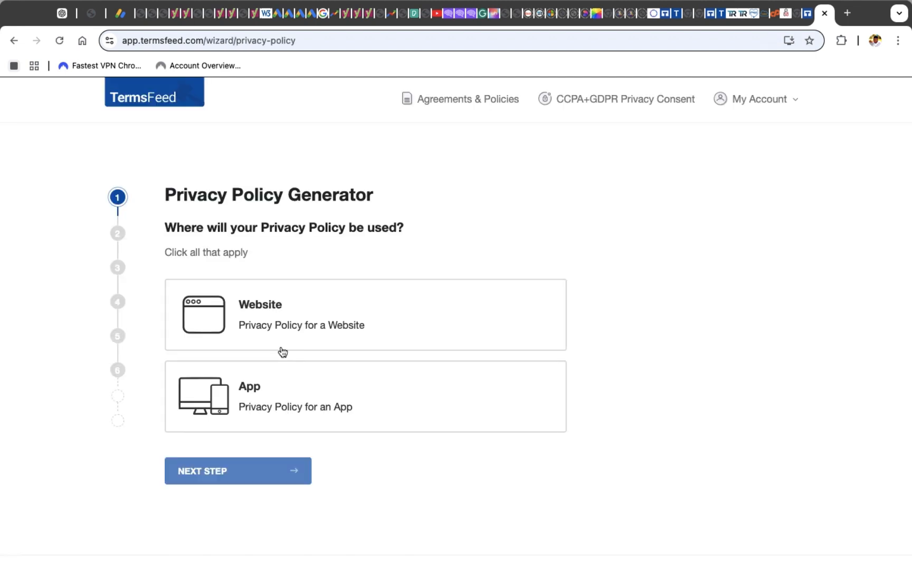
{"action": "left_click", "coordinate": [279, 318]}
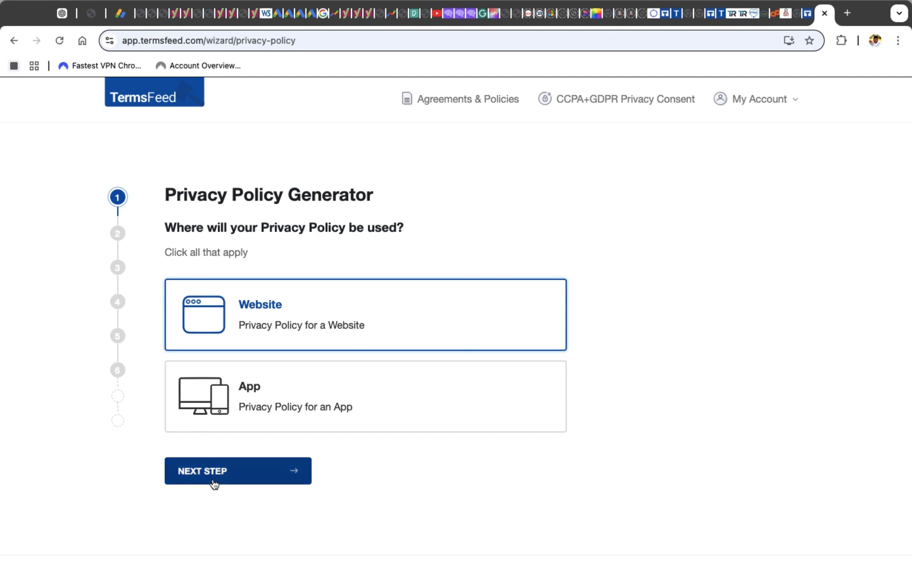
{"action": "left_click", "coordinate": [212, 477]}
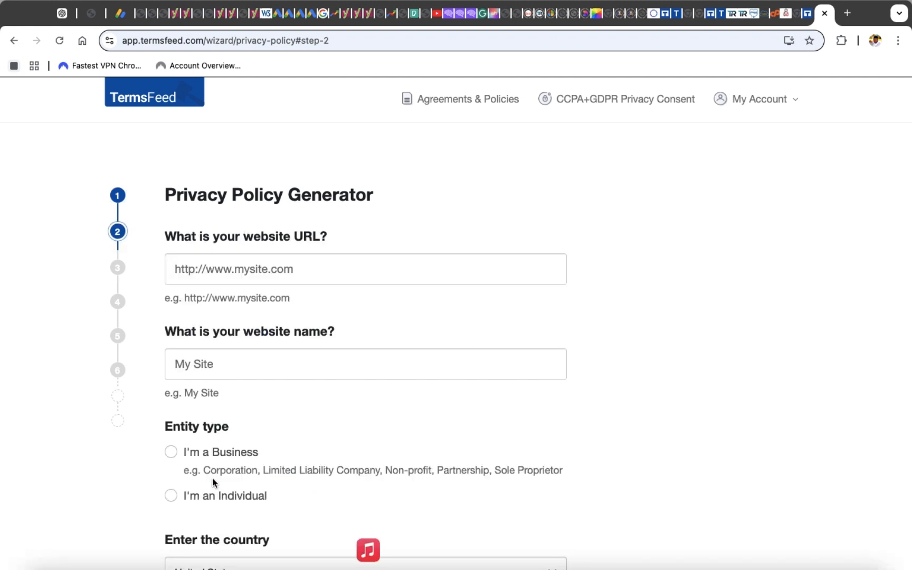
{"action": "left_click", "coordinate": [240, 267]}
{"action": "left_click", "coordinate": [265, 304]}
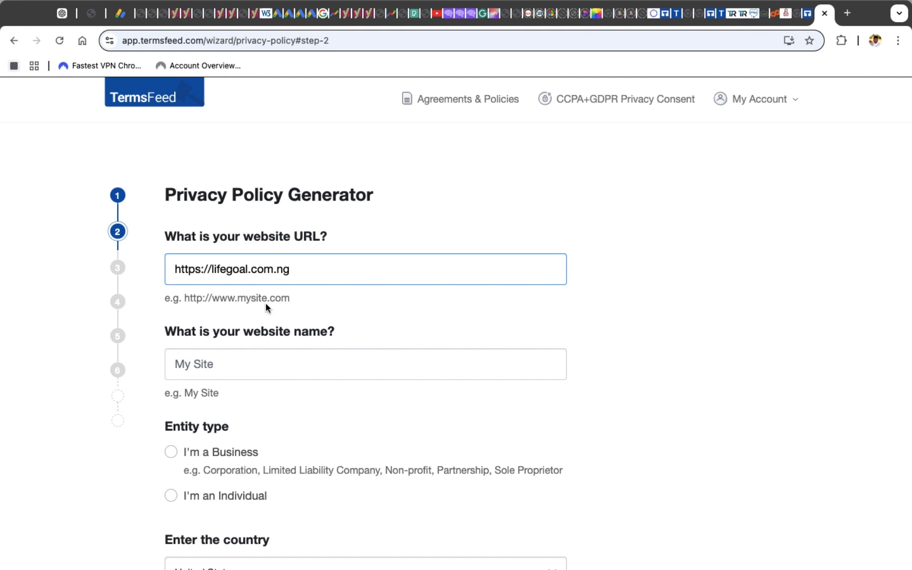
{"action": "left_click", "coordinate": [250, 271]}
{"action": "key", "text": "BackSpace"}
{"action": "key", "text": "BackSpace"}
{"action": "key", "text": "BackSpace"}
{"action": "key", "text": "BackSpace"}
{"action": "key", "text": "BackSpace"}
{"action": "key", "text": "BackSpace"}
{"action": "key", "text": "BackSpace"}
{"action": "key", "text": "BackSpace"}
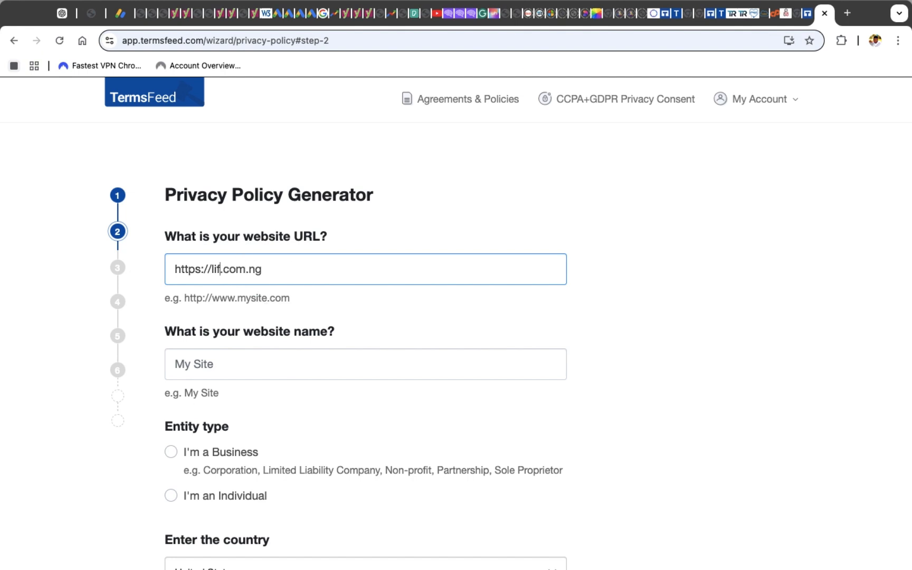
{"action": "type", "text": "REALHEALTH"}
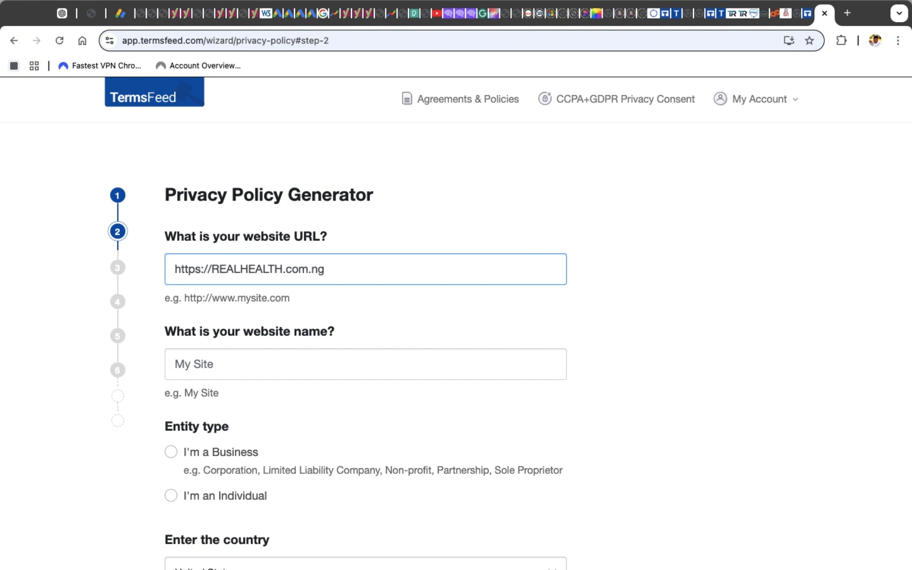
{"action": "key", "text": "BackSpace"}
{"action": "key", "text": "BackSpace"}
{"action": "key", "text": "BackSpace"}
{"action": "key", "text": "BackSpace"}
{"action": "key", "text": "BackSpace"}
{"action": "key", "text": "BackSpace"}
{"action": "key", "text": "BackSpace"}
{"action": "key", "text": "BackSpace"}
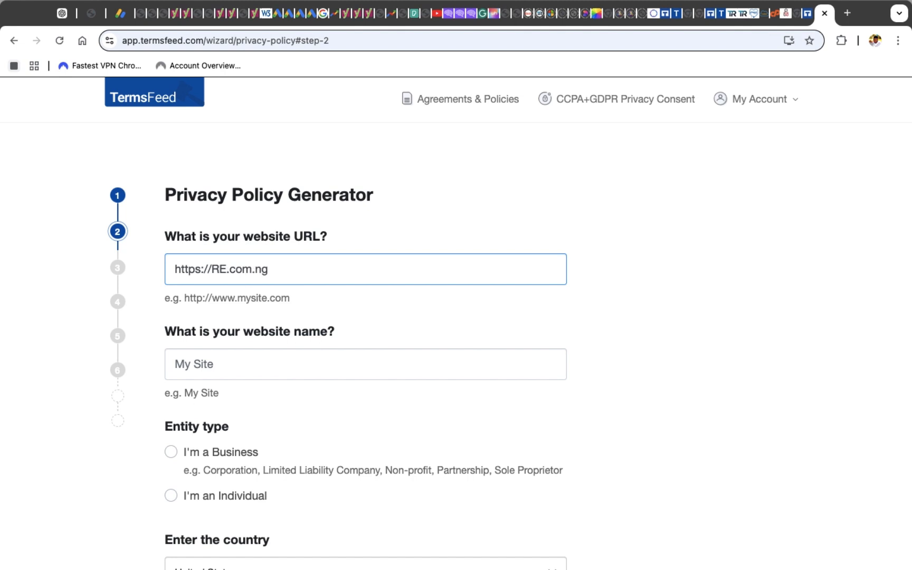
{"action": "key", "text": "BackSpace"}
{"action": "key", "text": "BackSpace"}
{"action": "type", "text": "realhe"}
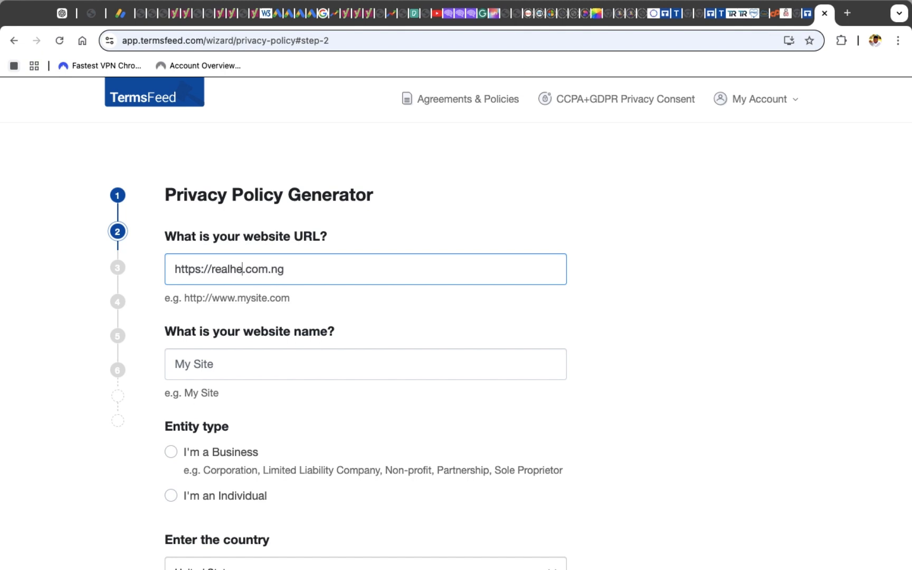
{"action": "type", "text": "alth"}
Enter Health Gist as the website name
{"action": "left_click", "coordinate": [249, 354]}
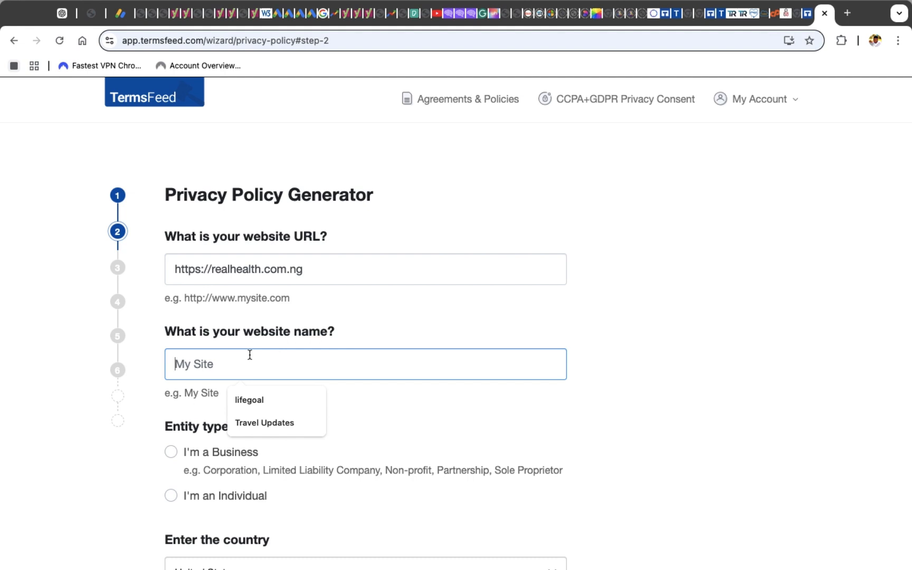
{"action": "type", "text": "He"}
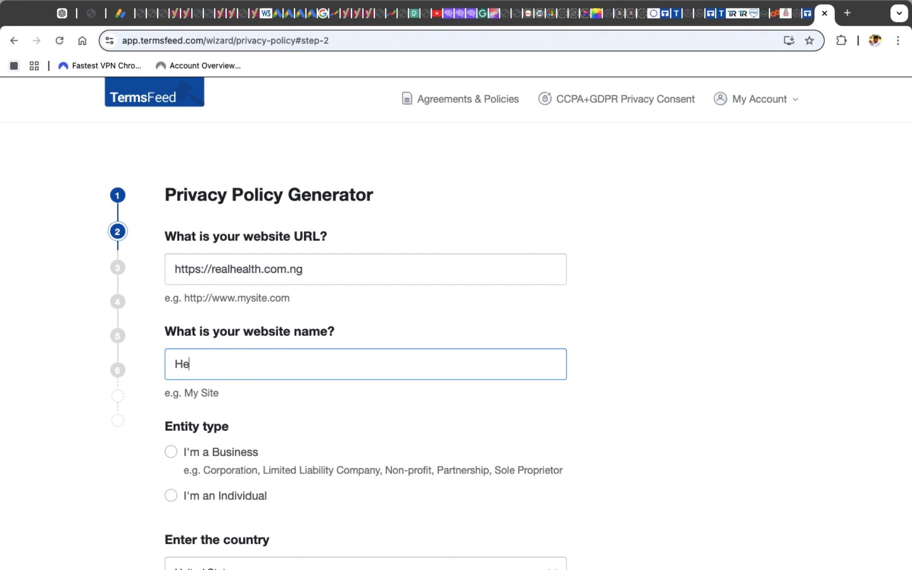
{"action": "type", "text": "alth Gist"}
Choose I'm a Business as the entity type
{"action": "scroll", "coordinate": [237, 391], "scroll_direction": "down", "scroll_amount": 3}
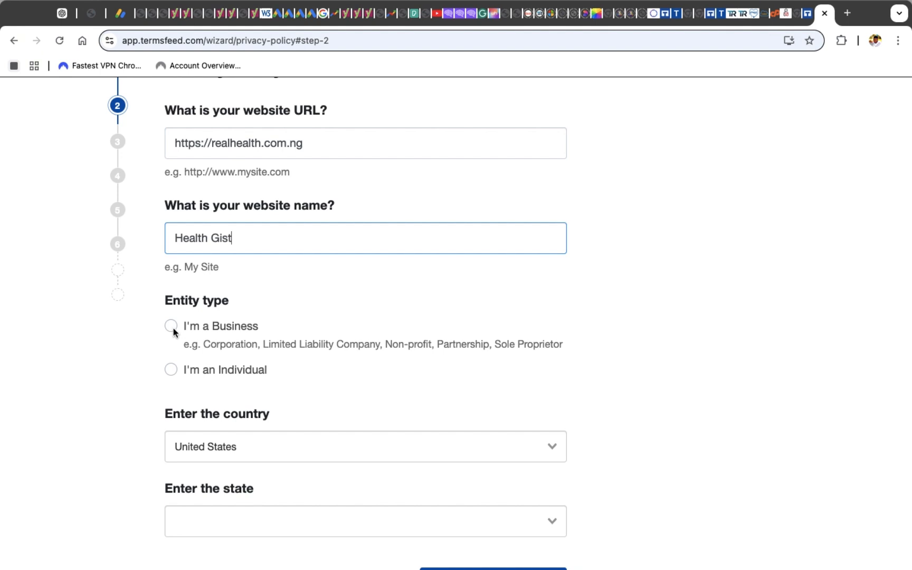
{"action": "left_click", "coordinate": [174, 328]}
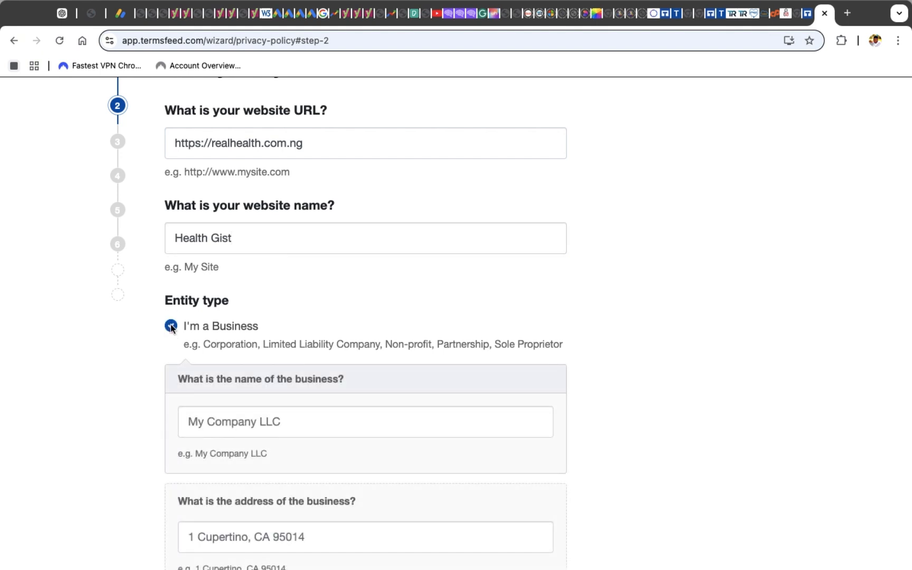
{"action": "left_click", "coordinate": [221, 423]}
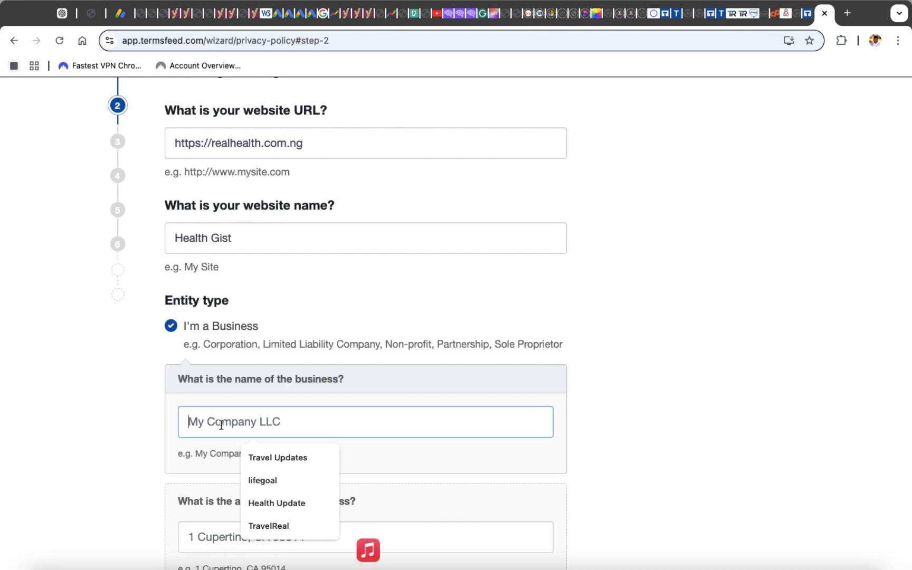
Set the business name to RealHealth
{"action": "left_click", "coordinate": [277, 503]}
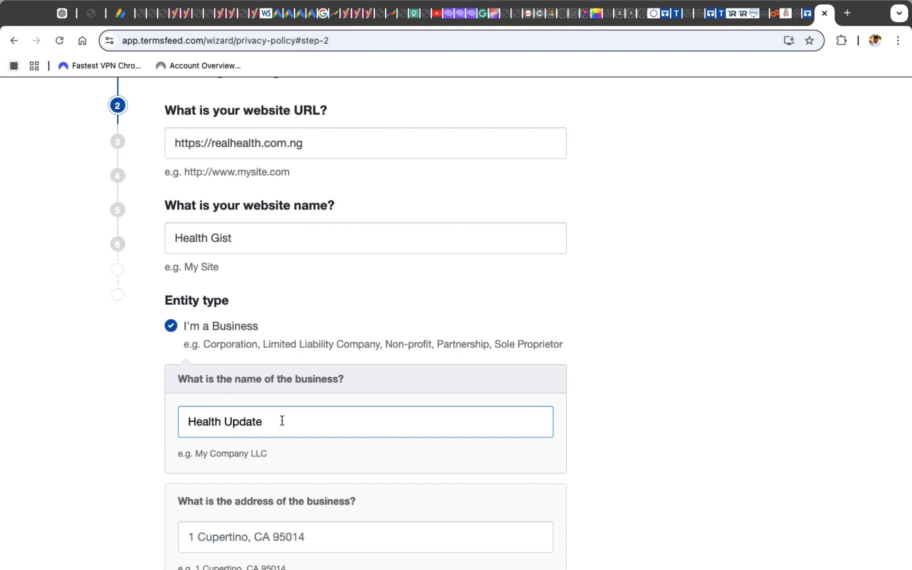
{"action": "key", "text": "BackSpace"}
{"action": "key", "text": "BackSpace"}
{"action": "key", "text": "BackSpace"}
{"action": "key", "text": "BackSpace"}
{"action": "key", "text": "BackSpace"}
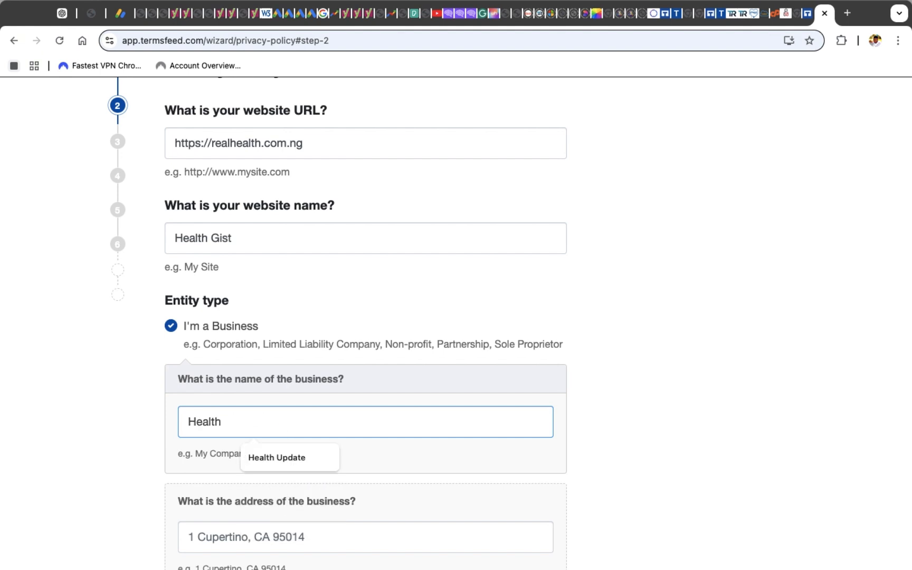
{"action": "type", "text": "Gist"}
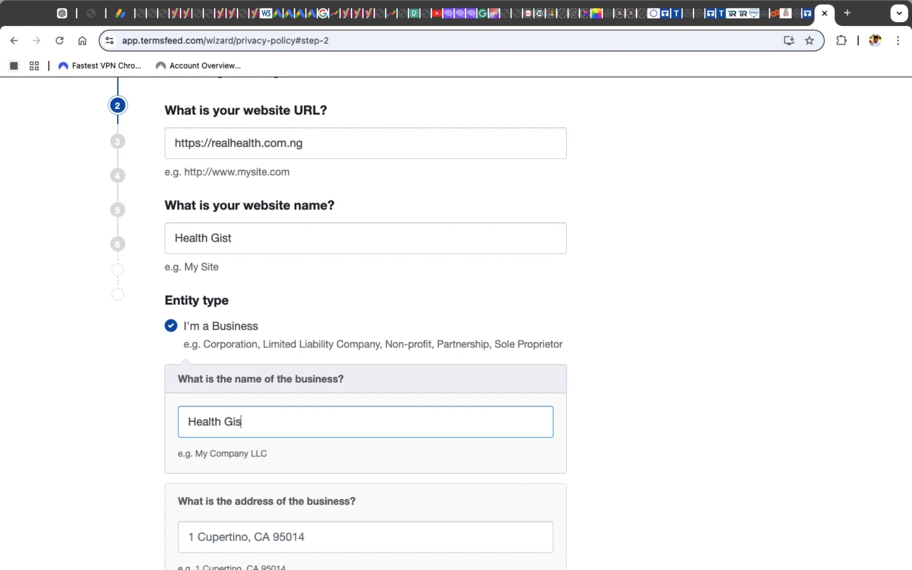
{"action": "key", "text": "BackSpace"}
{"action": "key", "text": "BackSpace"}
{"action": "key", "text": "BackSpace"}
{"action": "key", "text": "BackSpace"}
{"action": "key", "text": "BackSpace"}
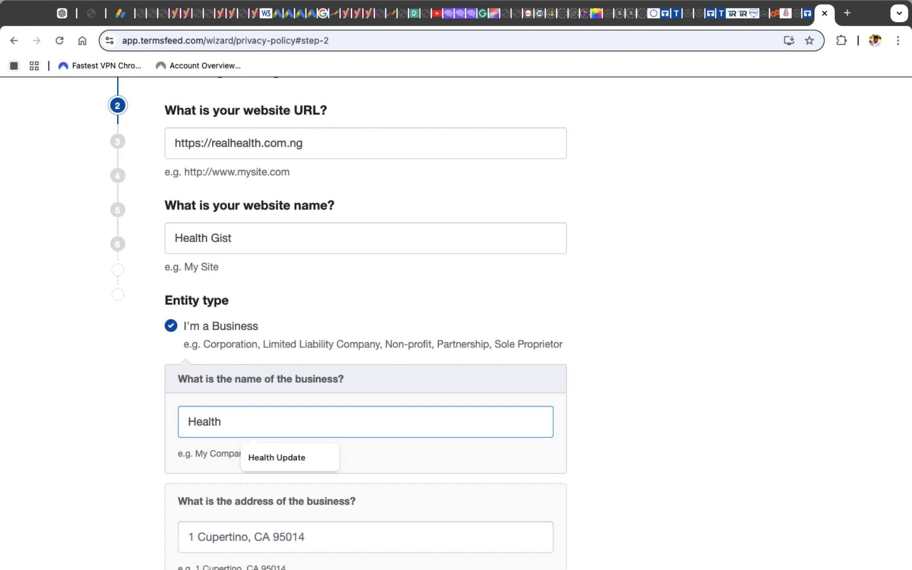
{"action": "left_click", "coordinate": [190, 420]}
{"action": "type", "text": "Real"}
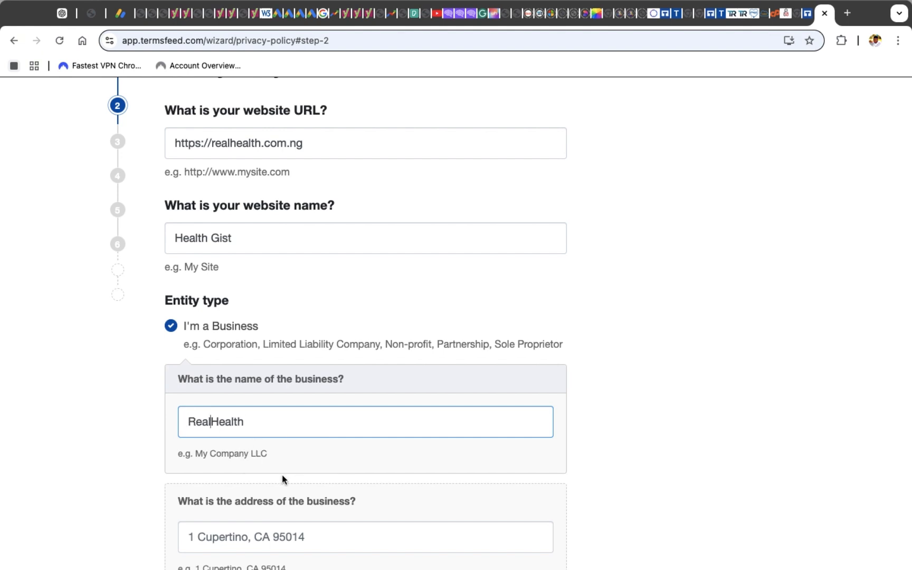
Fill in the business's street address and city
{"action": "scroll", "coordinate": [283, 478], "scroll_direction": "down", "scroll_amount": 3}
{"action": "left_click", "coordinate": [310, 466]}
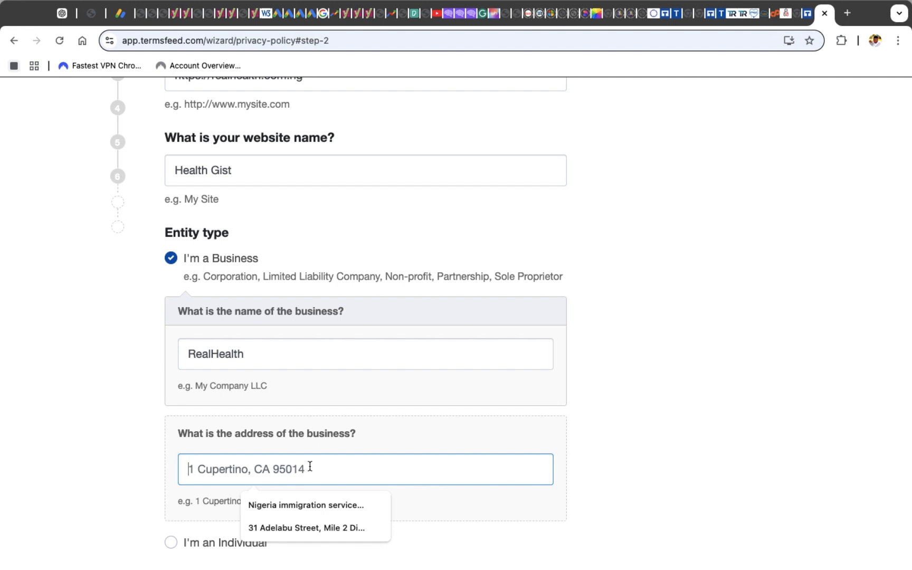
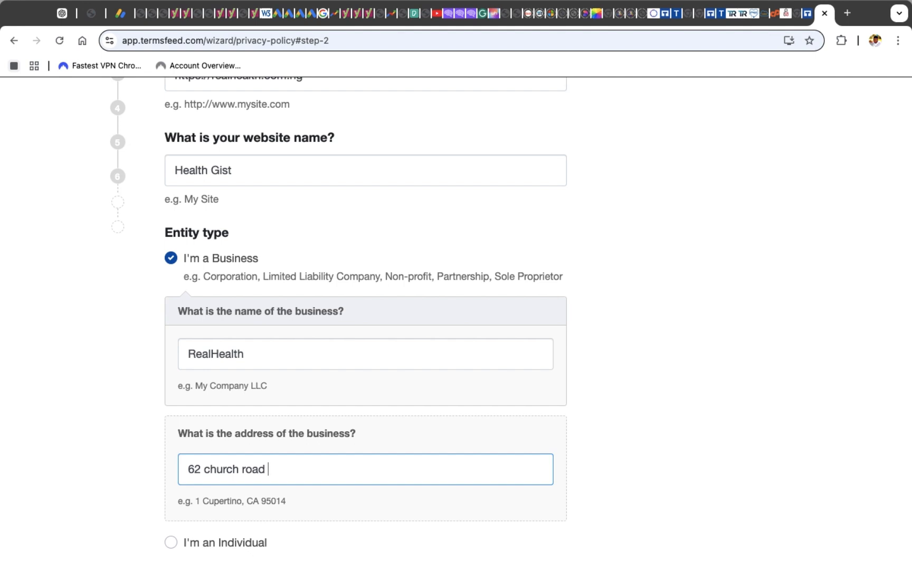
Set the country to Nigeria
{"action": "scroll", "coordinate": [458, 478], "scroll_direction": "down", "scroll_amount": 4}
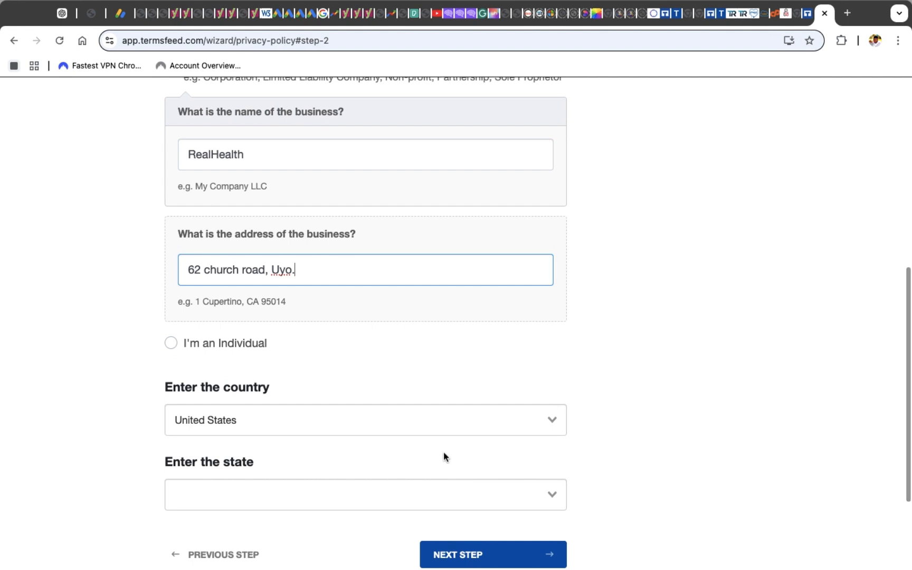
{"action": "left_click", "coordinate": [484, 421]}
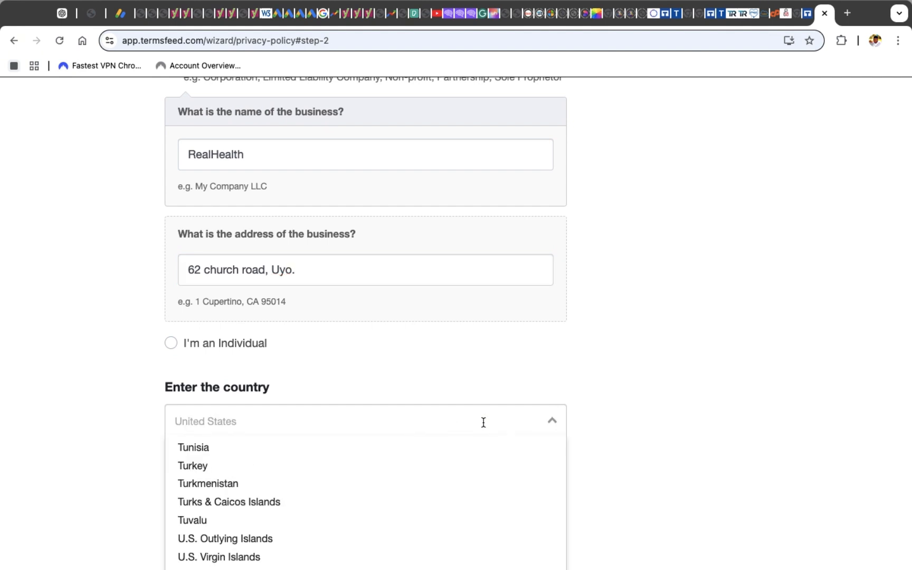
{"action": "type", "text": "ni"}
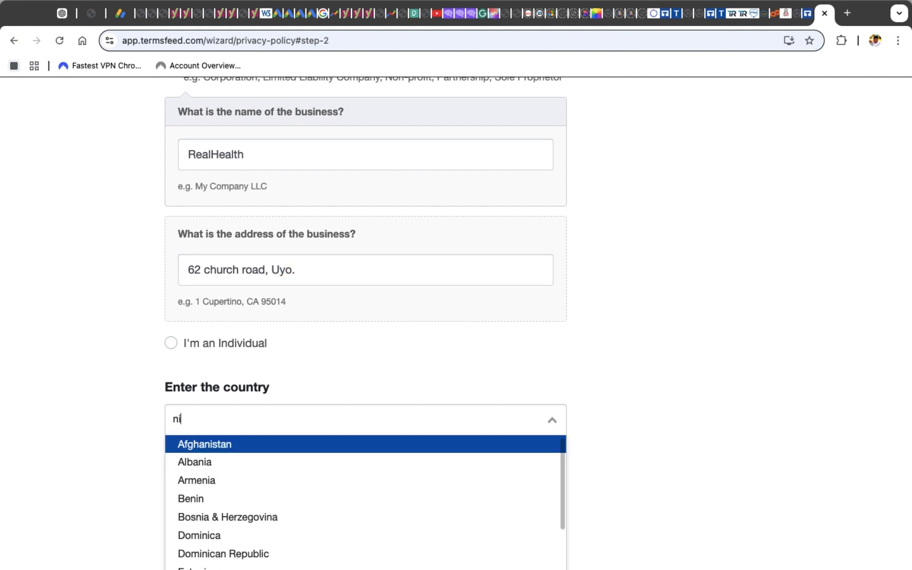
{"action": "type", "text": "ger"}
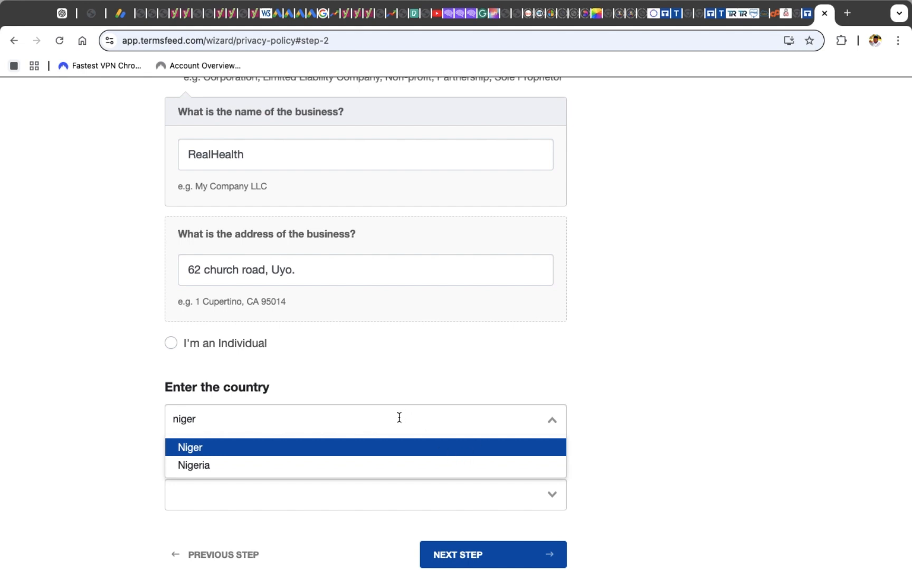
{"action": "left_click", "coordinate": [367, 468]}
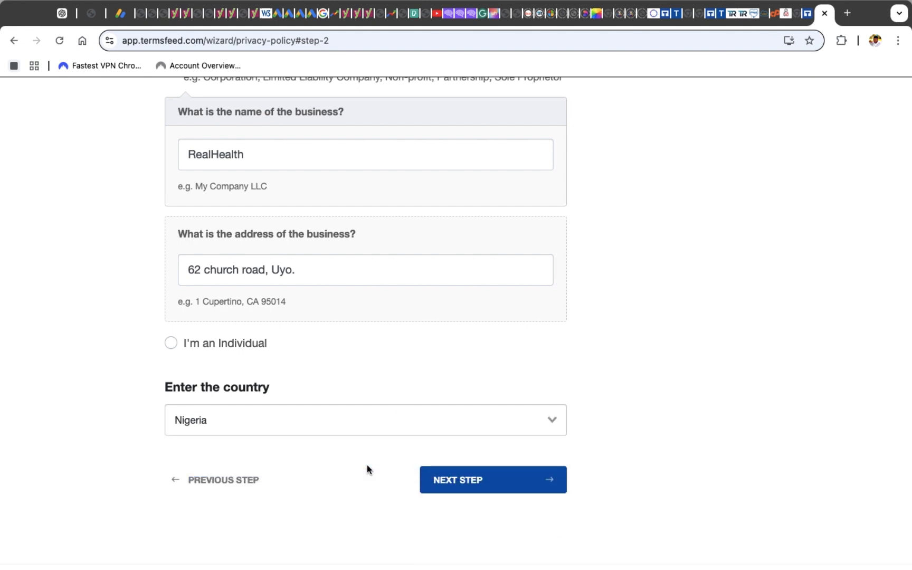
Continue to the personal-information question, tick Social Media Profile information, and proceed
{"action": "left_click", "coordinate": [480, 482]}
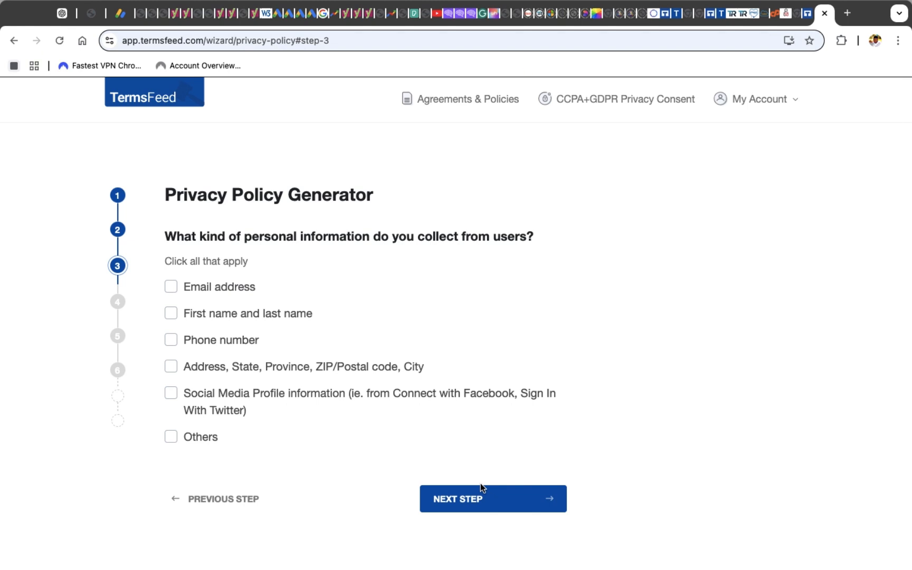
{"action": "left_click", "coordinate": [171, 394]}
{"action": "left_click", "coordinate": [456, 501]}
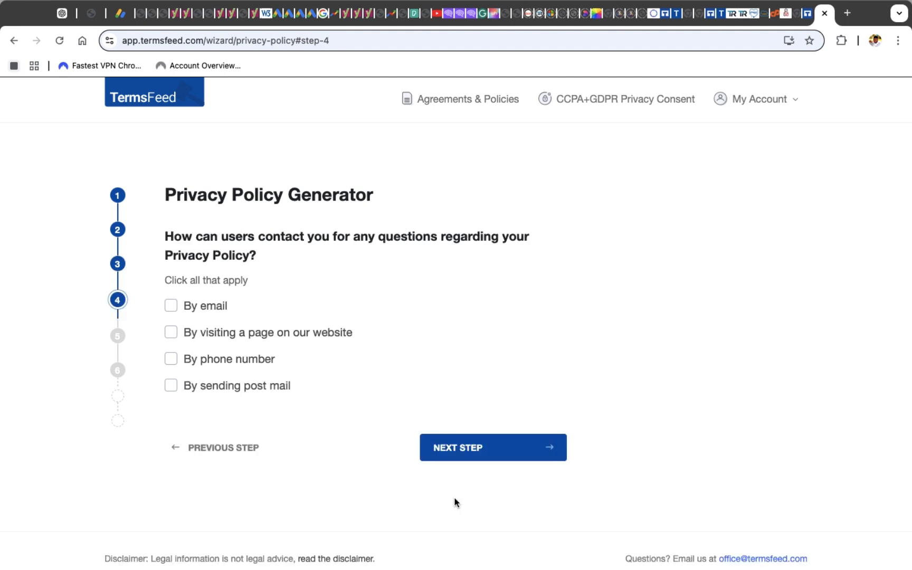
Choose contact by email, enter the business's contact e-mail address, and continue
{"action": "left_click", "coordinate": [172, 308]}
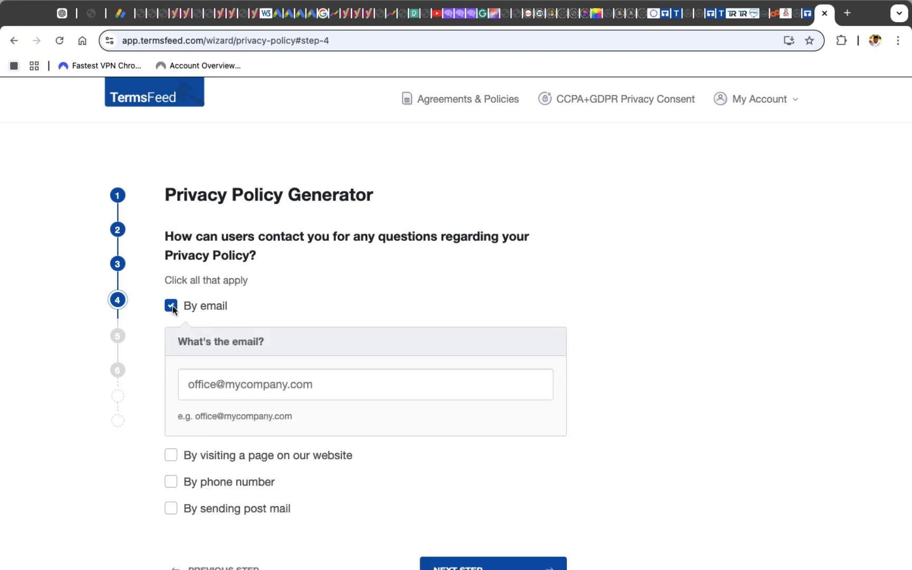
{"action": "left_click", "coordinate": [205, 384]}
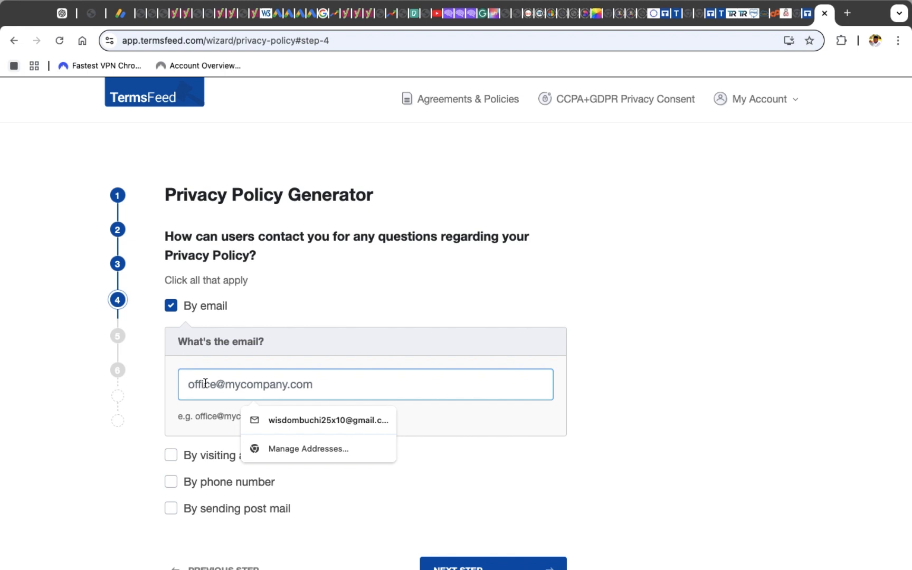
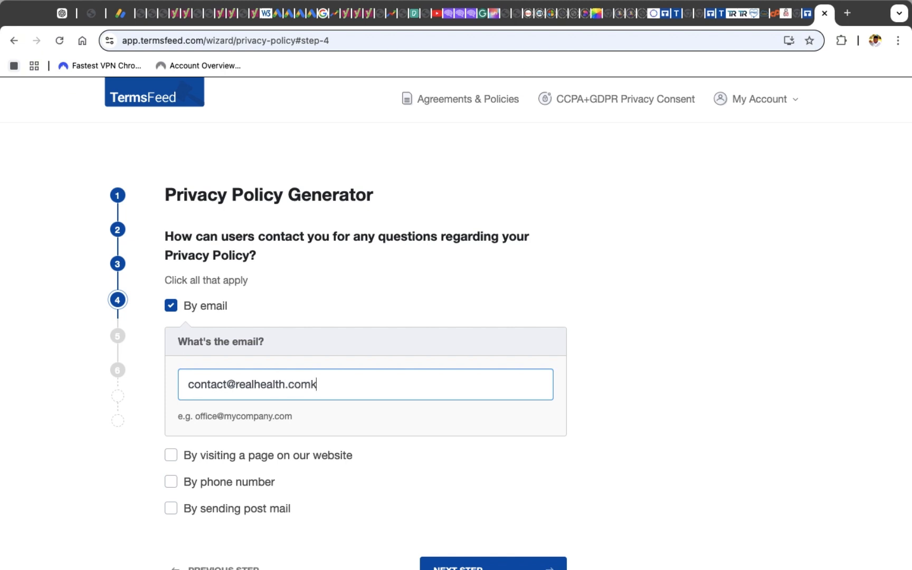
{"action": "scroll", "coordinate": [456, 317], "scroll_direction": "down", "scroll_amount": 3}
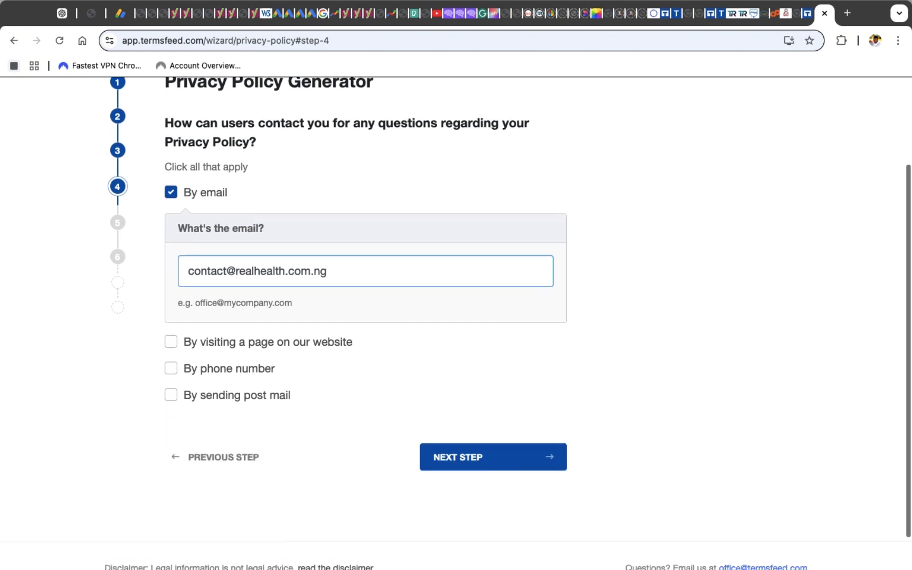
{"action": "left_click", "coordinate": [482, 456]}
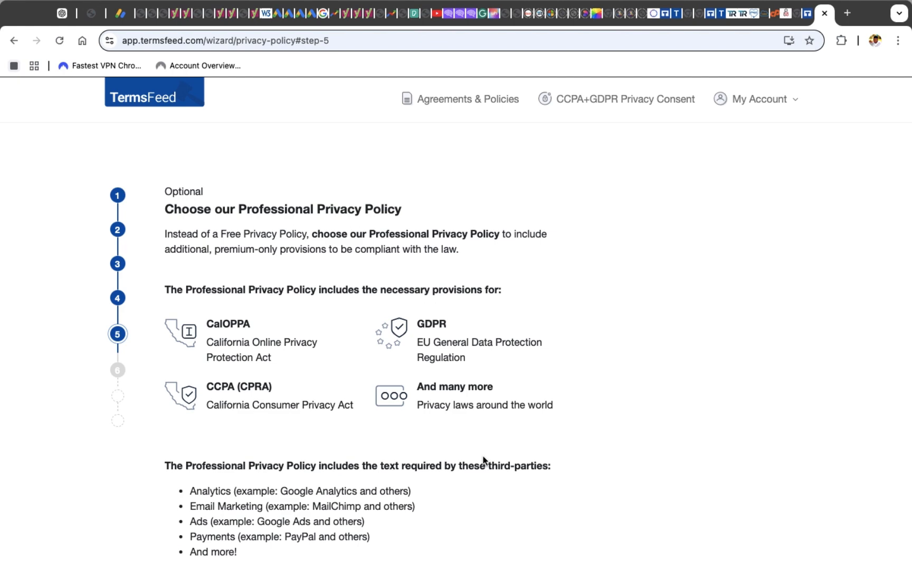
{"action": "scroll", "coordinate": [483, 460], "scroll_direction": "down", "scroll_amount": 10}
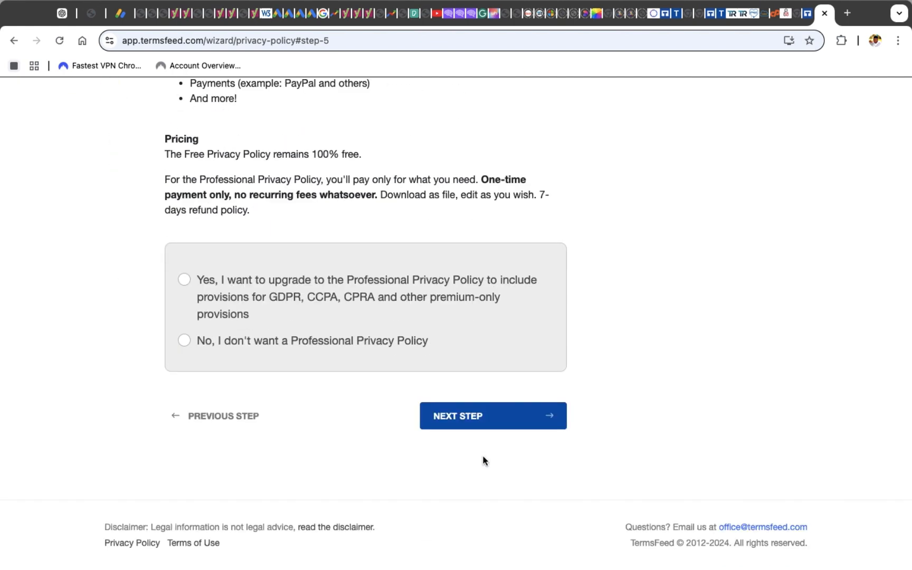
{"action": "left_click", "coordinate": [185, 281]}
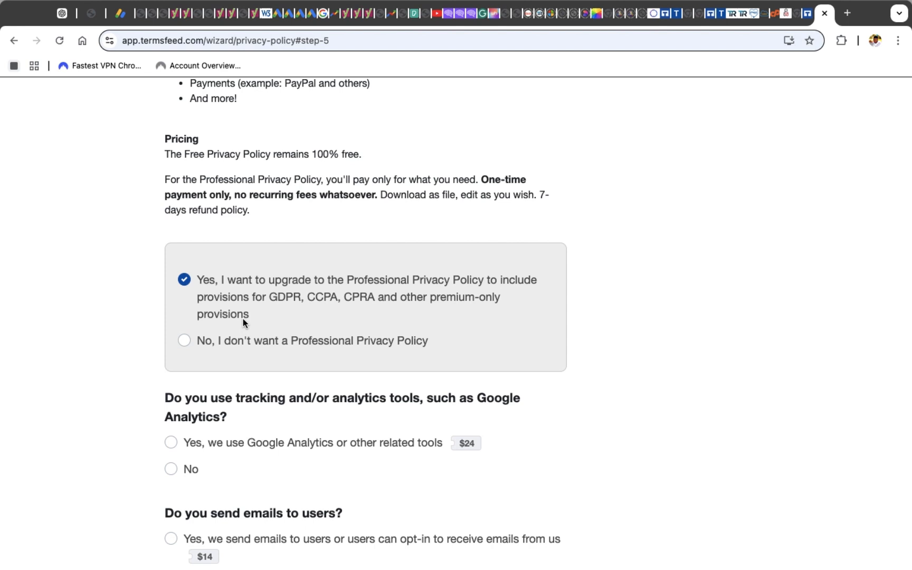
{"action": "scroll", "coordinate": [243, 319], "scroll_direction": "down", "scroll_amount": 2}
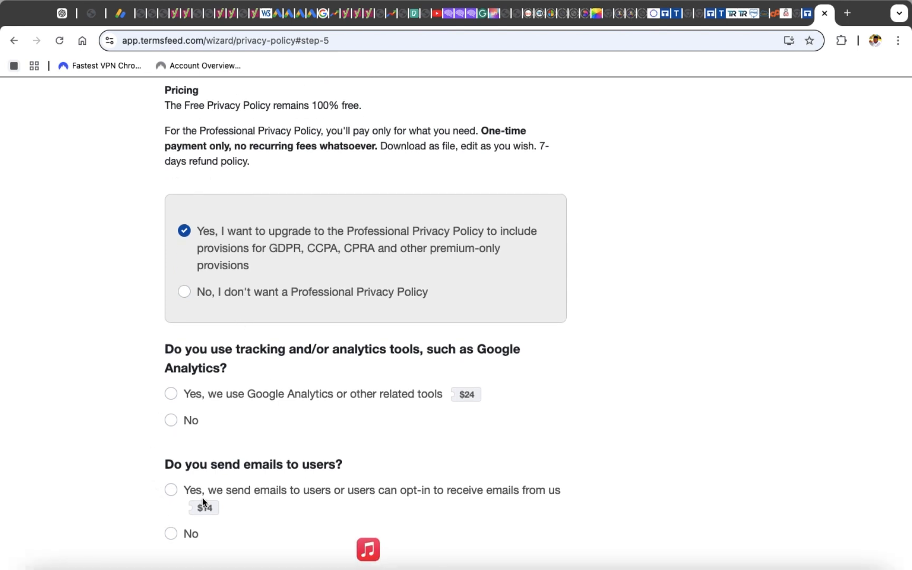
{"action": "scroll", "coordinate": [203, 501], "scroll_direction": "up", "scroll_amount": 3}
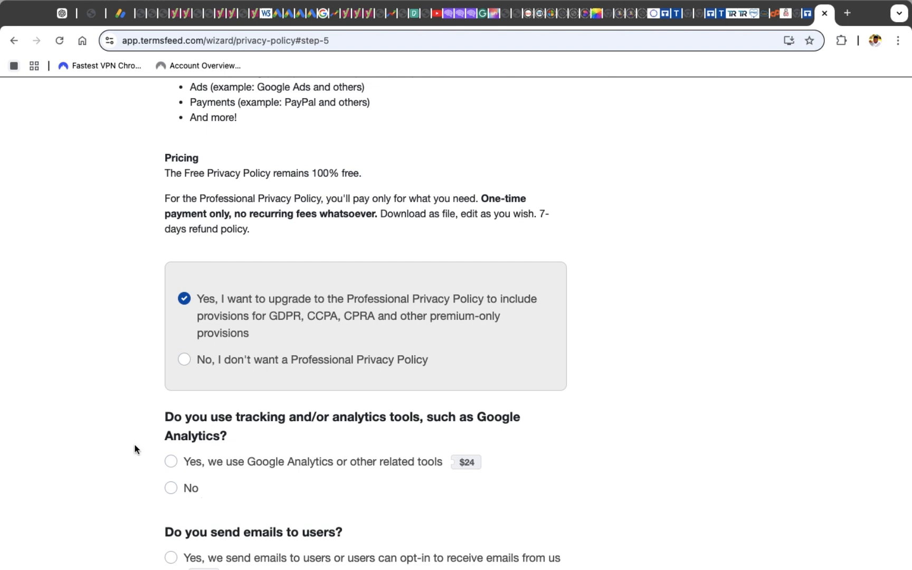
Decline the Professional Privacy Policy upgrade and continue to the final step
{"action": "left_click", "coordinate": [184, 360]}
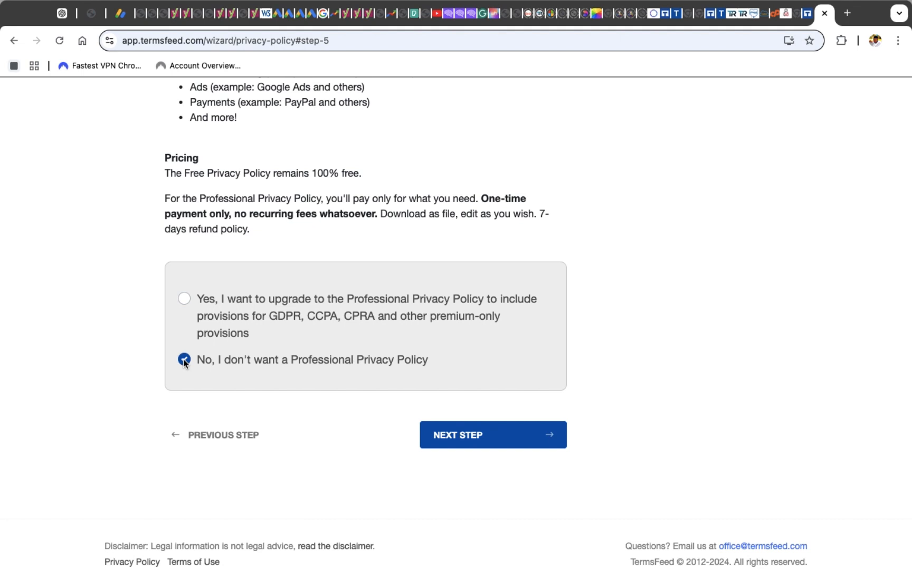
{"action": "left_click", "coordinate": [467, 435]}
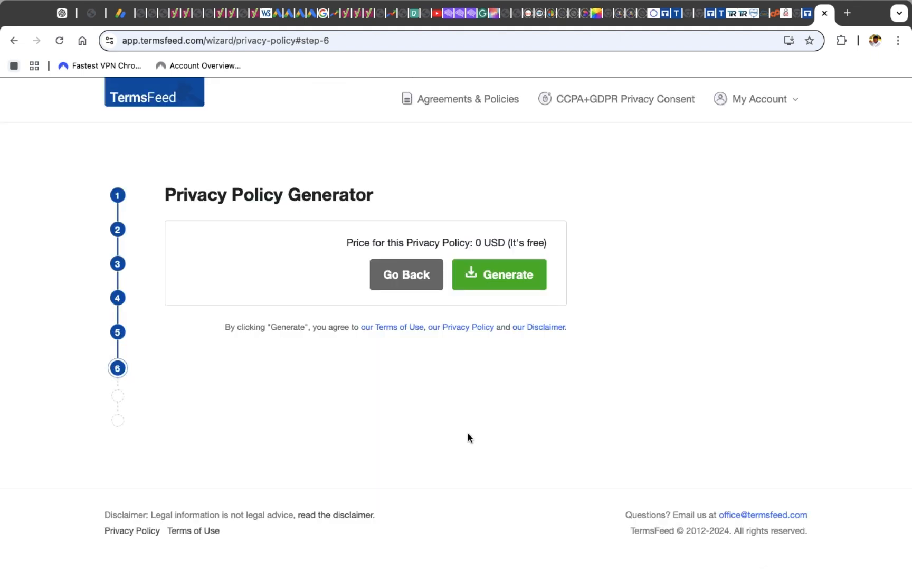
Generate the free privacy policy and scroll through its preview
{"action": "left_click", "coordinate": [493, 280]}
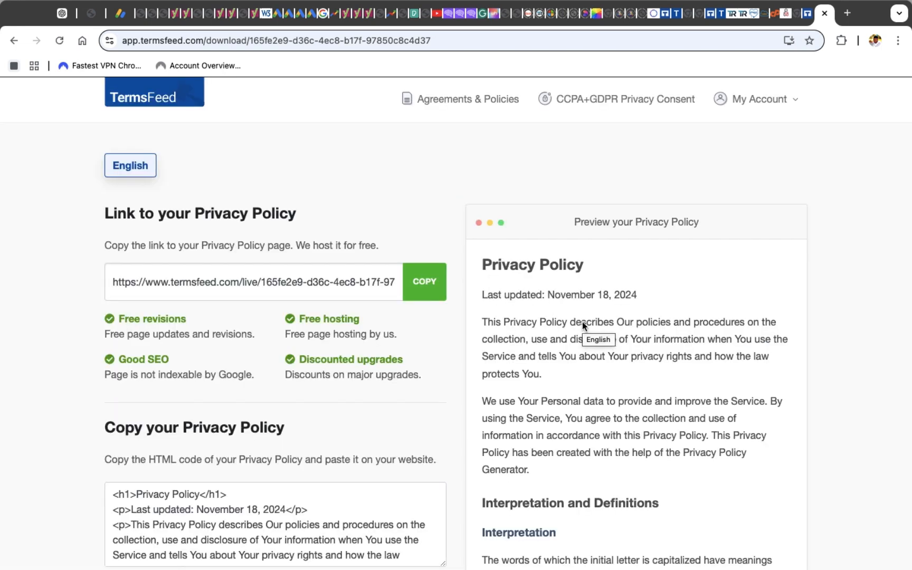
{"action": "scroll", "coordinate": [582, 324], "scroll_direction": "down", "scroll_amount": 20}
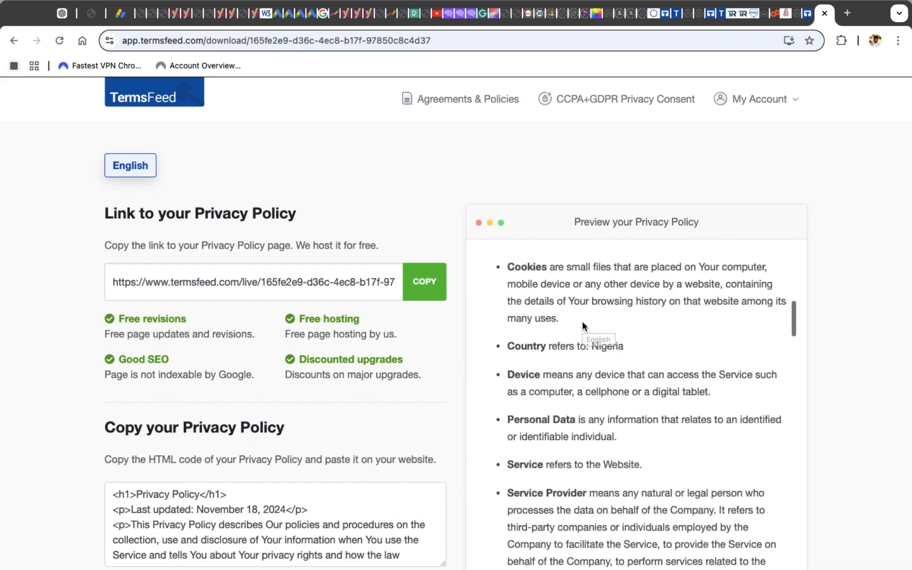
{"action": "scroll", "coordinate": [582, 321], "scroll_direction": "down", "scroll_amount": 20}
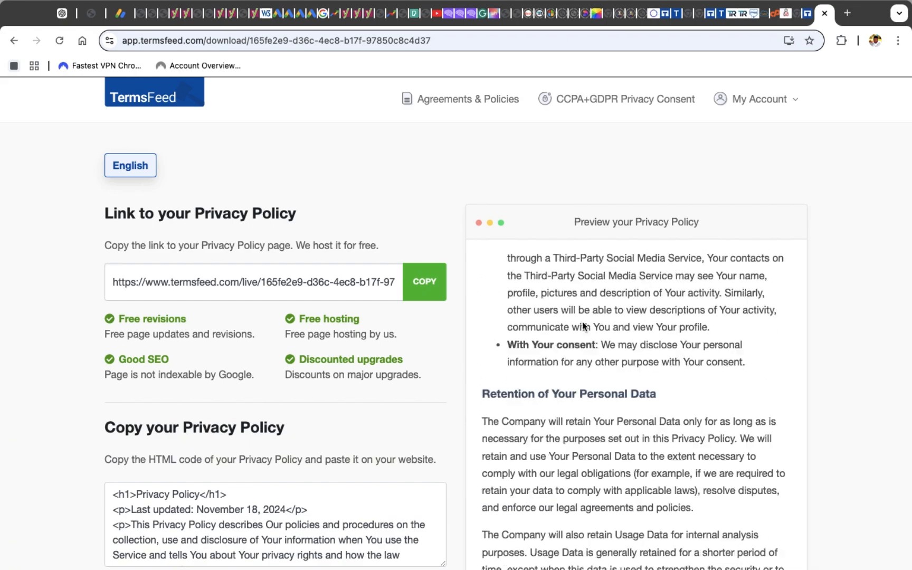
{"action": "scroll", "coordinate": [582, 321], "scroll_direction": "down", "scroll_amount": 10}
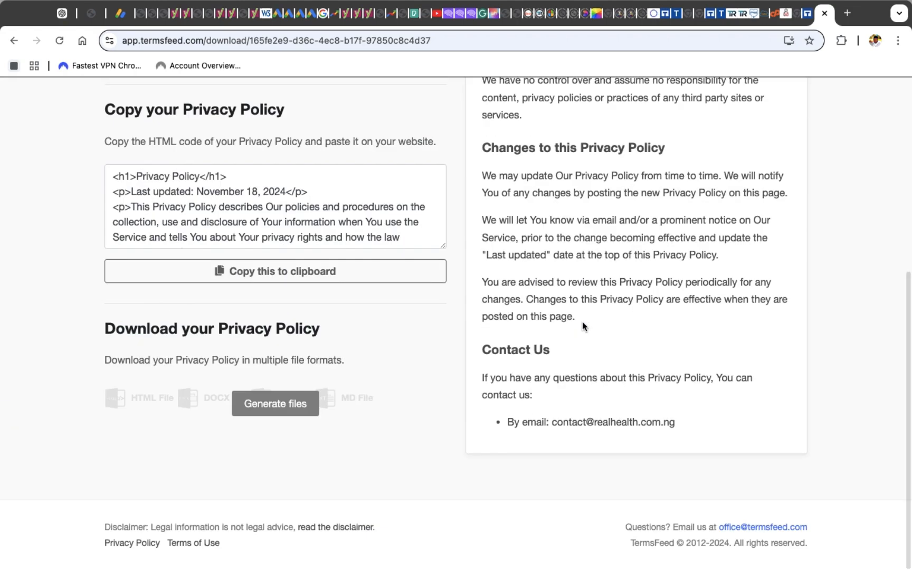
{"action": "scroll", "coordinate": [582, 322], "scroll_direction": "up", "scroll_amount": 4}
Copy the privacy policy's HTML code to the clipboard
{"action": "left_click", "coordinate": [338, 268]}
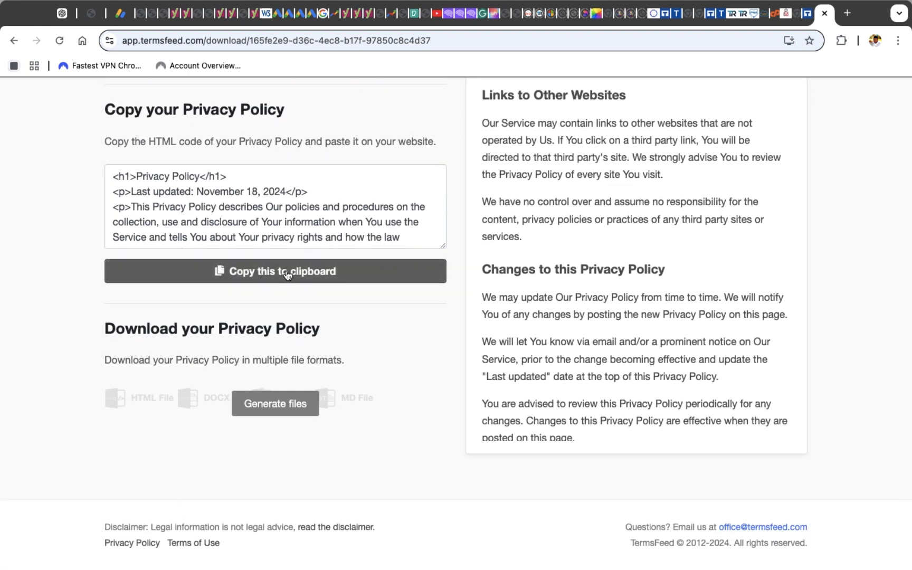
{"action": "left_click", "coordinate": [285, 274]}
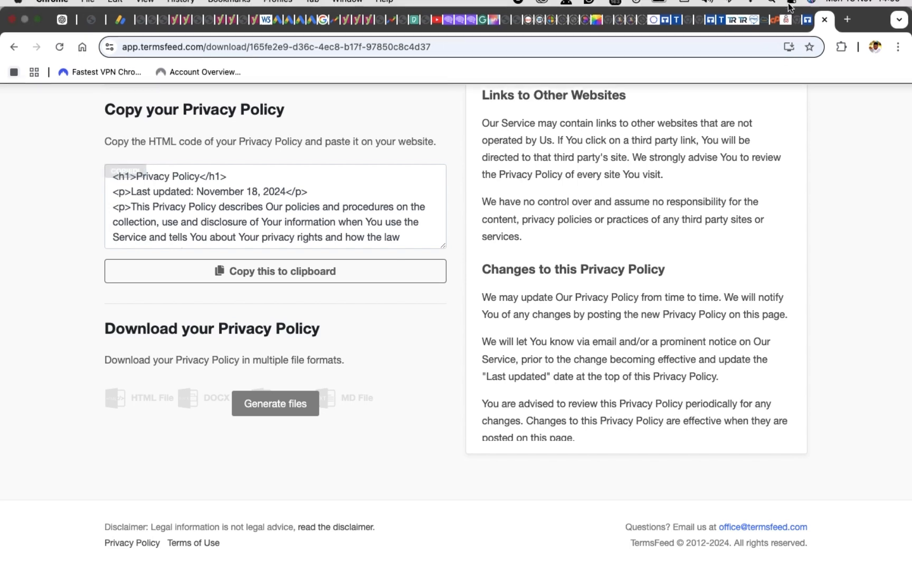
Switch to the RealHealth website tab, close the customizer, and open the WordPress dashboard
{"action": "left_click", "coordinate": [784, 30]}
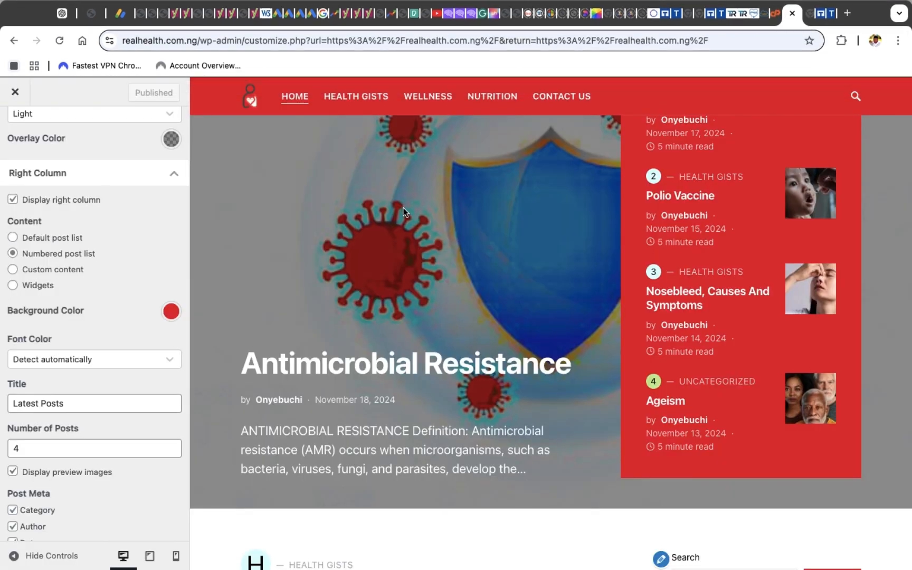
{"action": "left_click", "coordinate": [16, 97]}
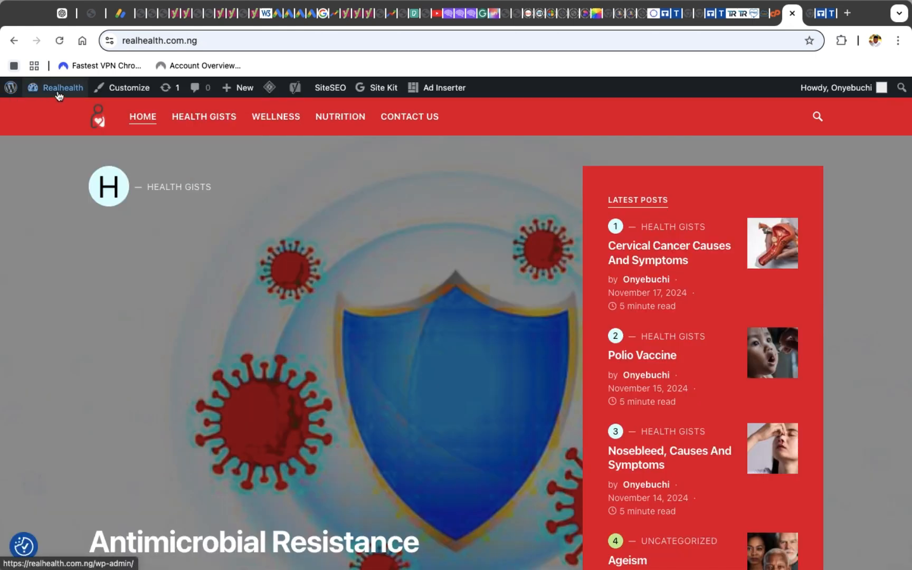
{"action": "mouse_move", "coordinate": [54, 91]}
{"action": "left_click", "coordinate": [53, 110]}
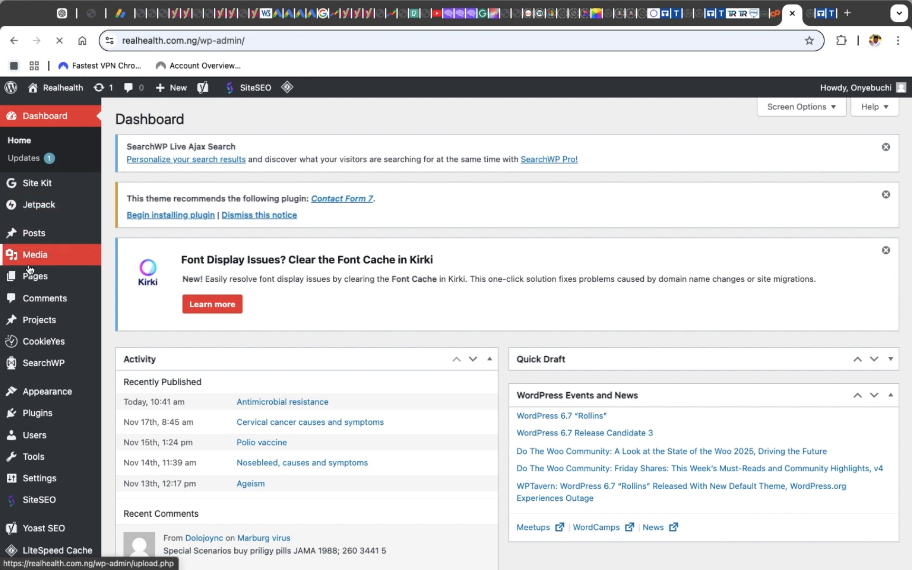
Open the pages list and rename the Privacy Policies page to Privacy Policy with Quick Edit
{"action": "mouse_move", "coordinate": [36, 280]}
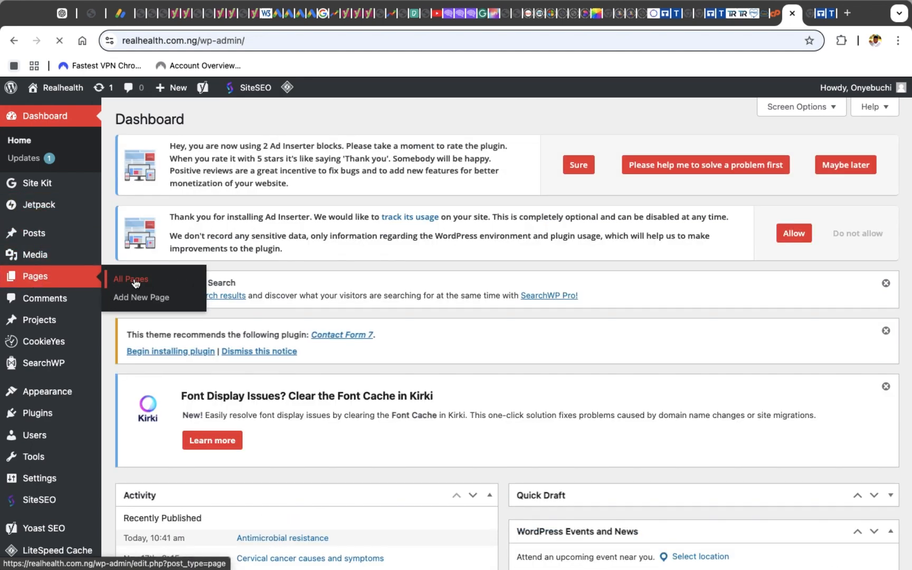
{"action": "left_click", "coordinate": [136, 284]}
{"action": "scroll", "coordinate": [411, 315], "scroll_direction": "down", "scroll_amount": 2}
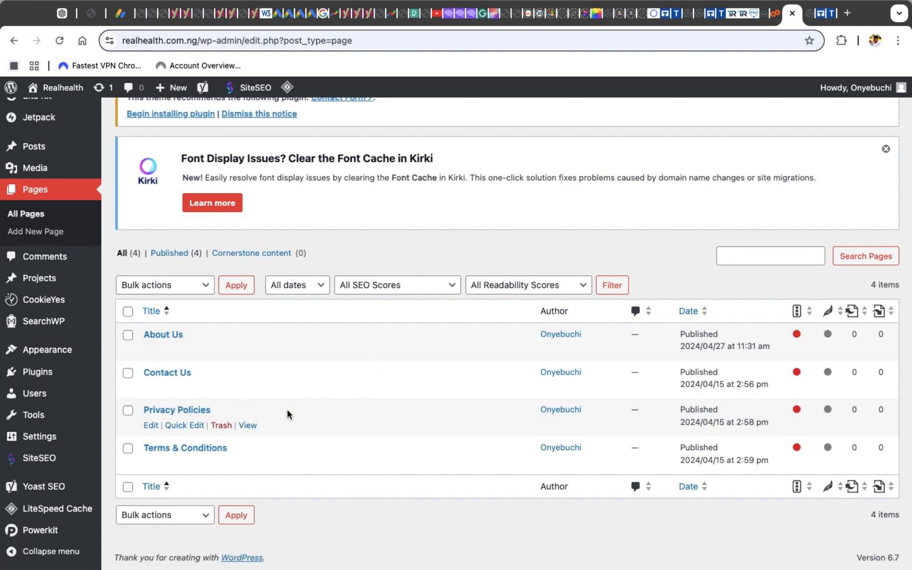
{"action": "left_click", "coordinate": [178, 426]}
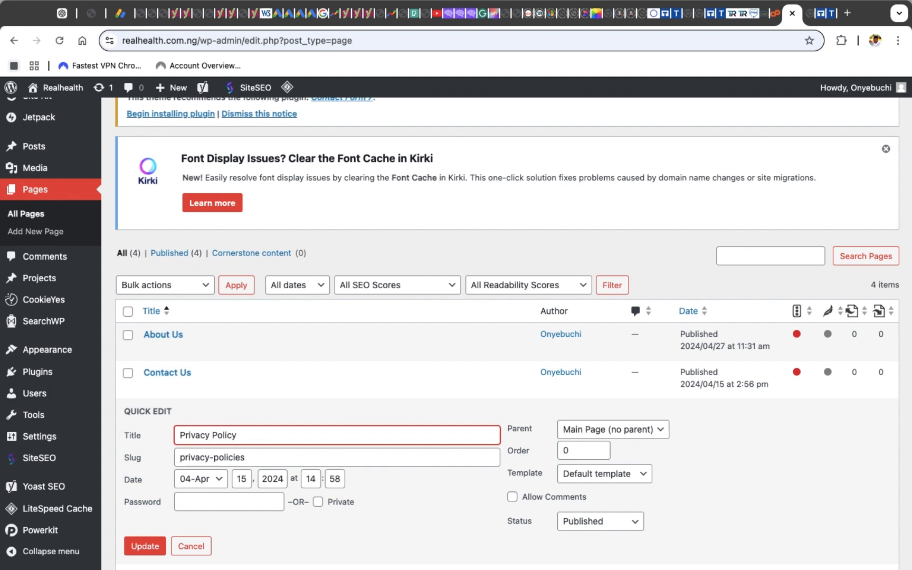
{"action": "left_click", "coordinate": [144, 546]}
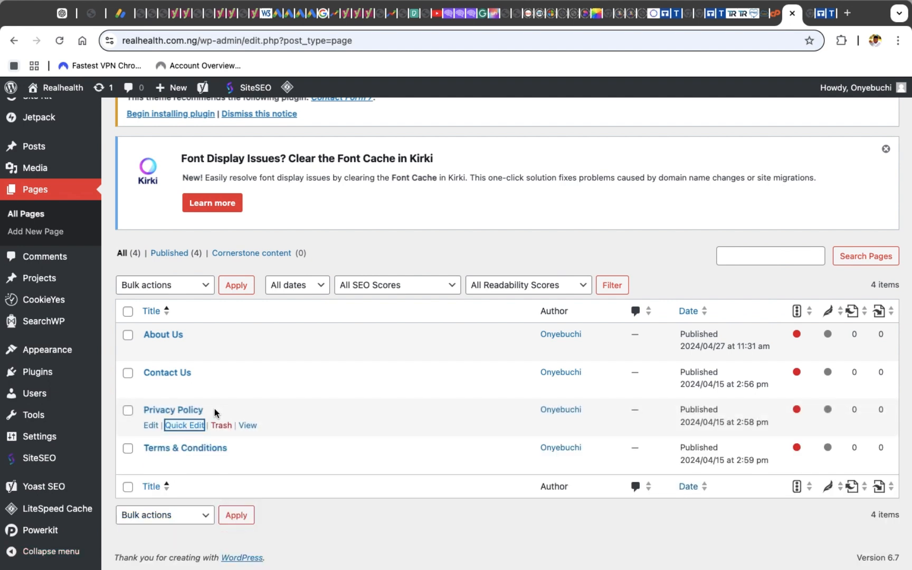
Open the Privacy Policy page in the editor
{"action": "left_click", "coordinate": [151, 427]}
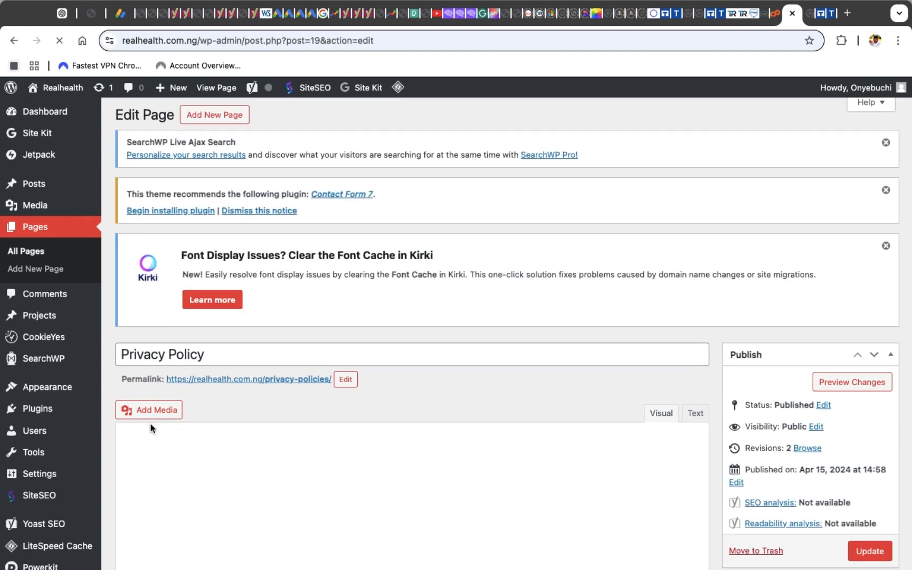
{"action": "scroll", "coordinate": [151, 425], "scroll_direction": "down", "scroll_amount": 5}
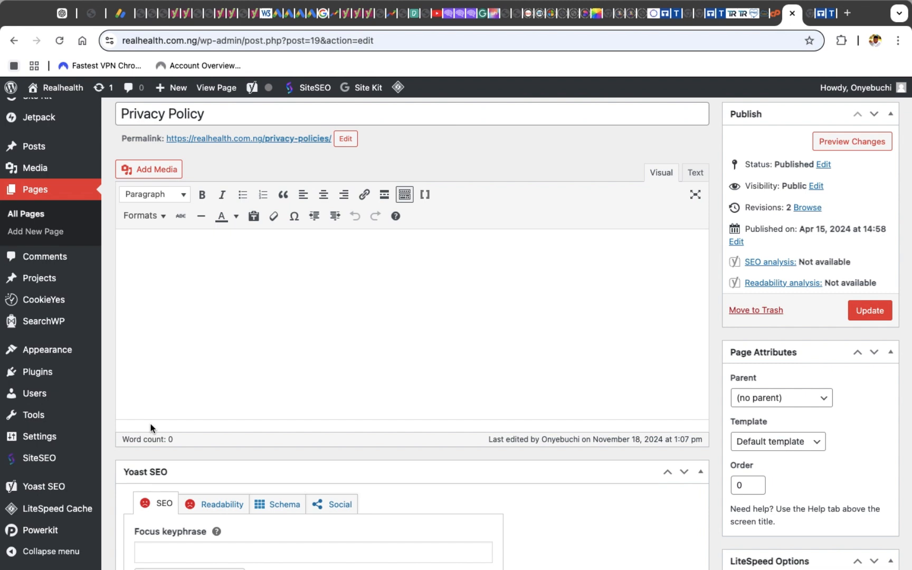
{"action": "scroll", "coordinate": [151, 423], "scroll_direction": "up", "scroll_amount": 5}
{"action": "scroll", "coordinate": [147, 423], "scroll_direction": "down", "scroll_amount": 5}
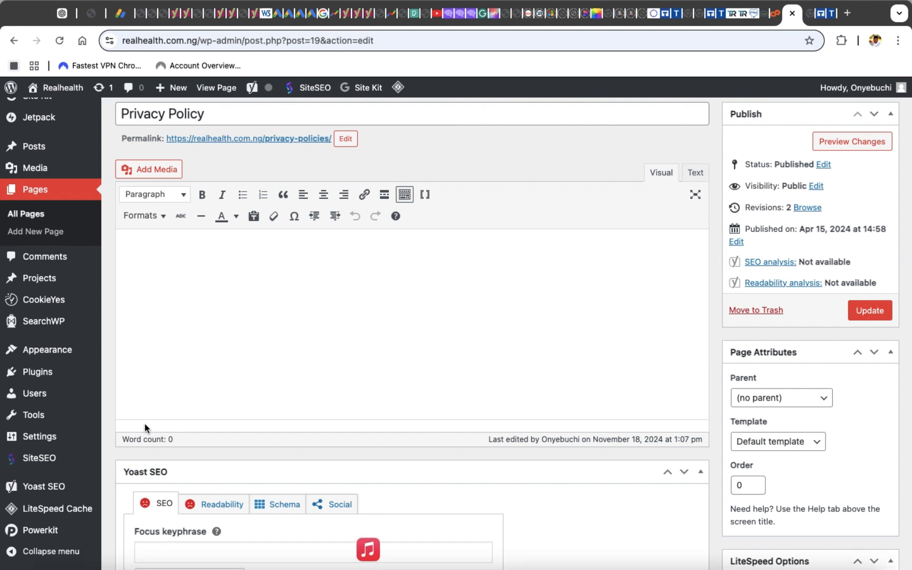
{"action": "left_click", "coordinate": [177, 265]}
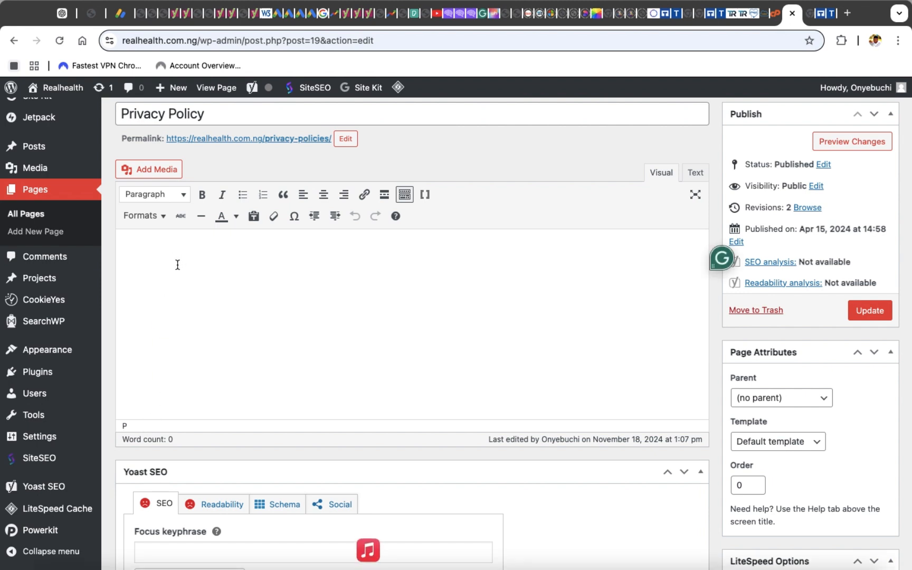
{"action": "key", "text": "super+v"}
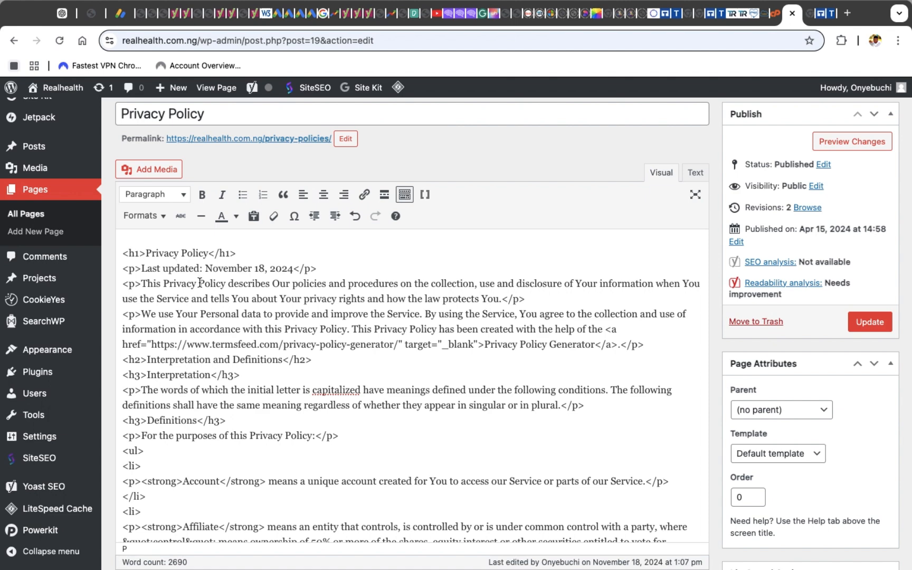
{"action": "scroll", "coordinate": [148, 299], "scroll_direction": "down", "scroll_amount": 10}
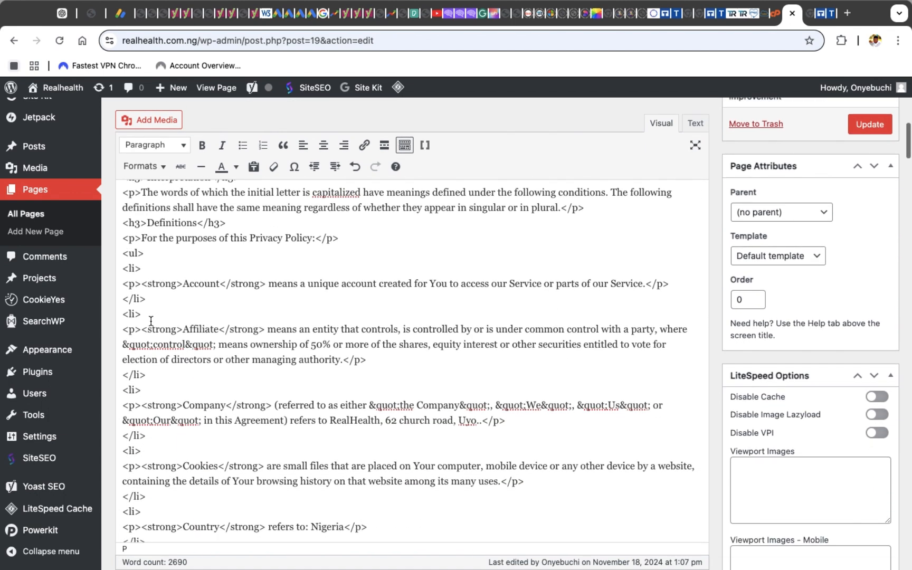
{"action": "scroll", "coordinate": [151, 321], "scroll_direction": "down", "scroll_amount": 5}
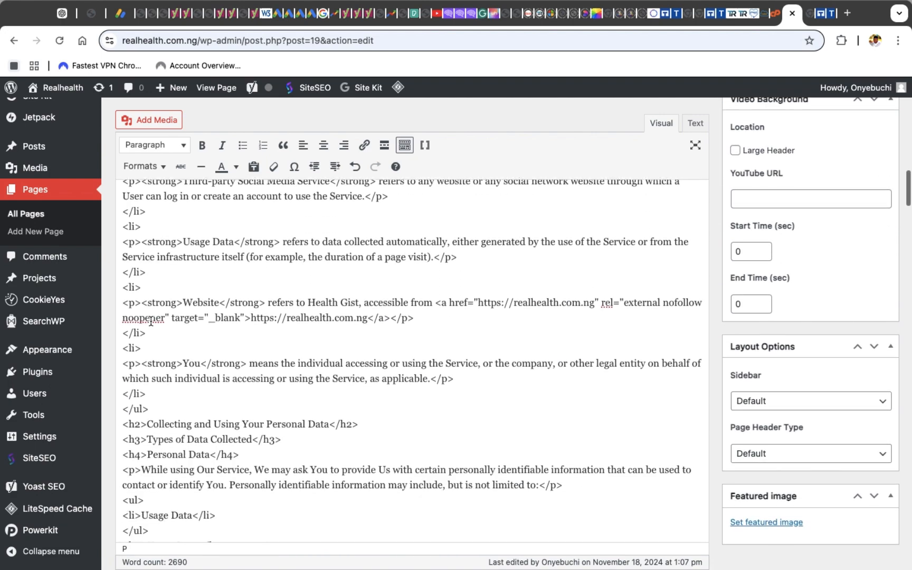
{"action": "scroll", "coordinate": [151, 321], "scroll_direction": "up", "scroll_amount": 20}
{"action": "scroll", "coordinate": [151, 324], "scroll_direction": "down", "scroll_amount": 9}
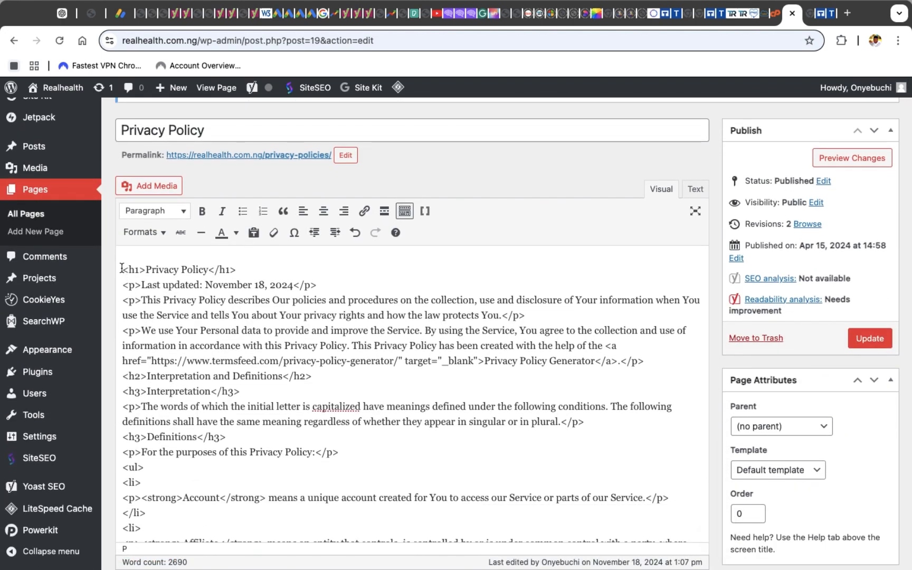
{"action": "left_click", "coordinate": [119, 268]}
{"action": "left_click_drag", "start_coordinate": [122, 266], "coordinate": [217, 539]}
{"action": "key", "text": "BackSpace"}
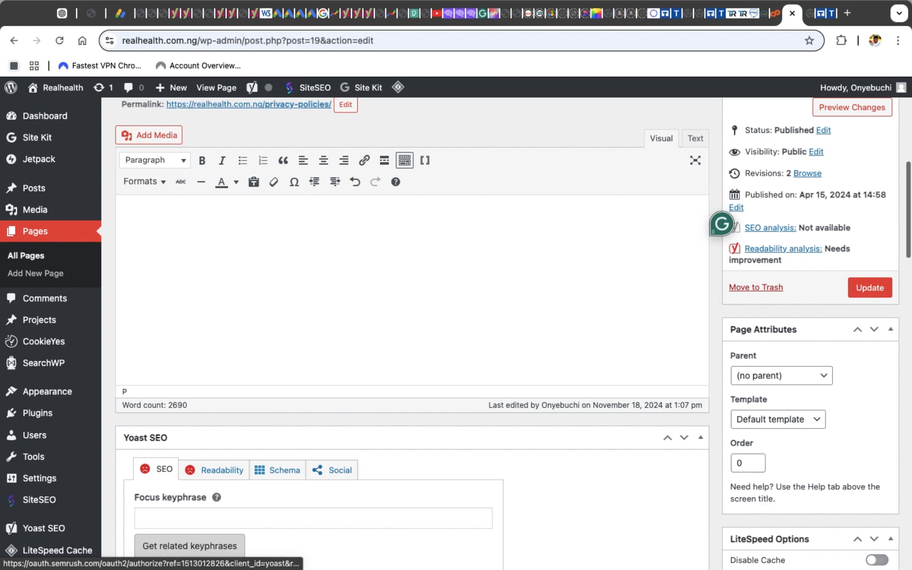
Switch the page editor to its Text view and paste the privacy policy HTML code
{"action": "scroll", "coordinate": [221, 527], "scroll_direction": "up", "scroll_amount": 2}
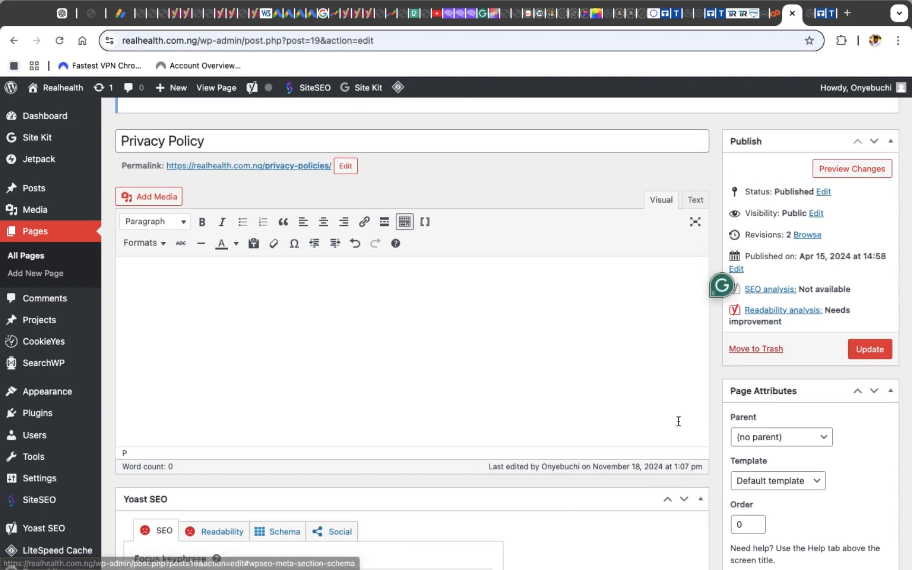
{"action": "scroll", "coordinate": [662, 318], "scroll_direction": "up", "scroll_amount": 10}
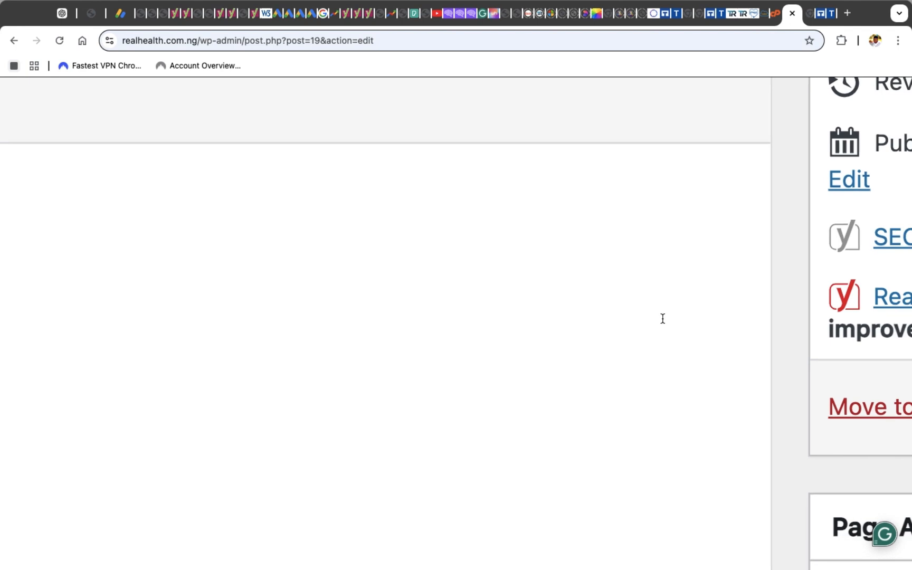
{"action": "scroll", "coordinate": [662, 317], "scroll_direction": "up", "scroll_amount": 3}
{"action": "scroll", "coordinate": [662, 317], "scroll_direction": "left", "scroll_amount": 5}
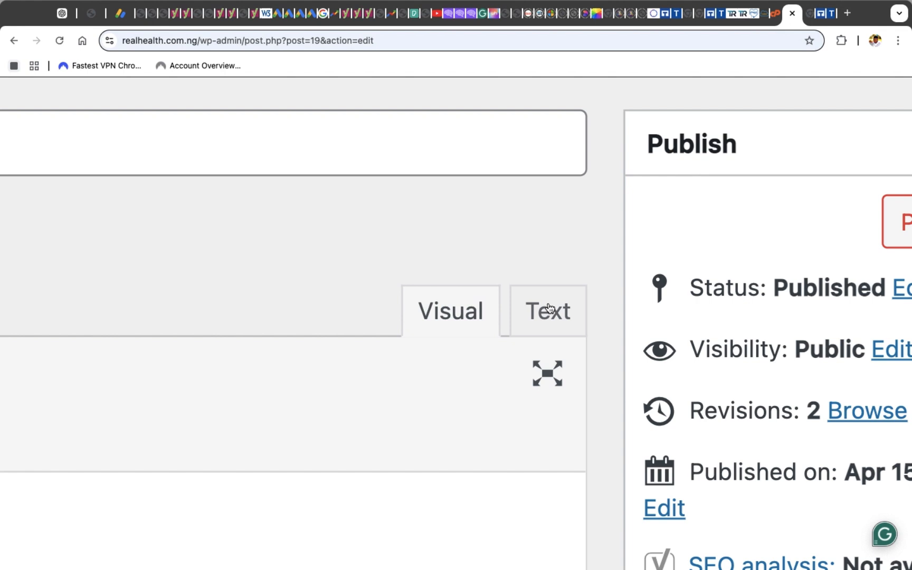
{"action": "scroll", "coordinate": [573, 305], "scroll_direction": "down", "scroll_amount": 5}
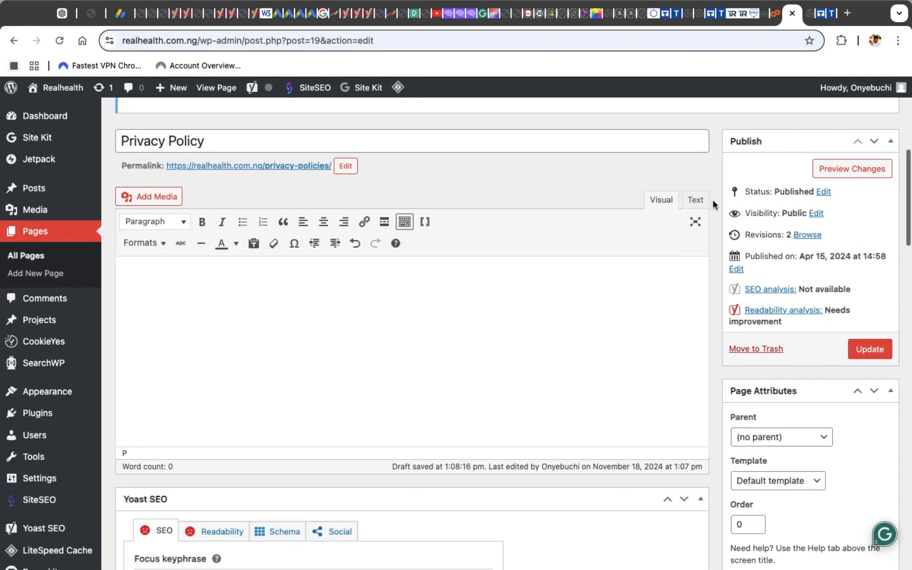
{"action": "left_click", "coordinate": [695, 201]}
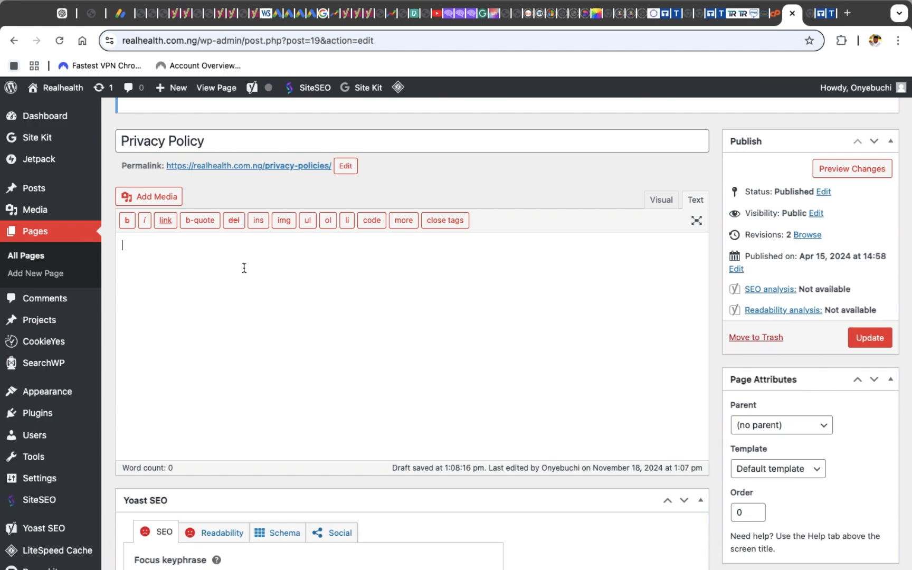
{"action": "key", "text": "super+v"}
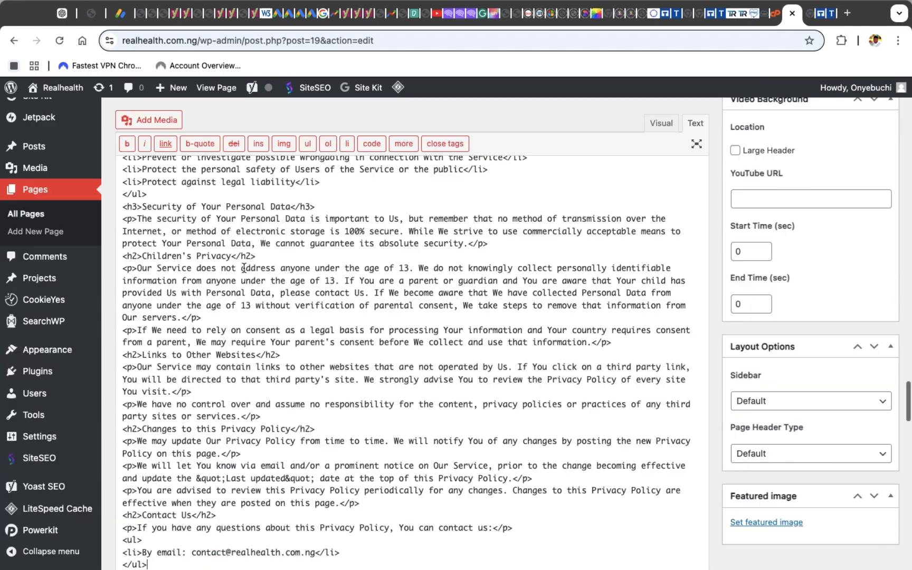
Switch back to the Visual view and scroll through the formatted privacy policy content to review it
{"action": "scroll", "coordinate": [243, 268], "scroll_direction": "up", "scroll_amount": 20}
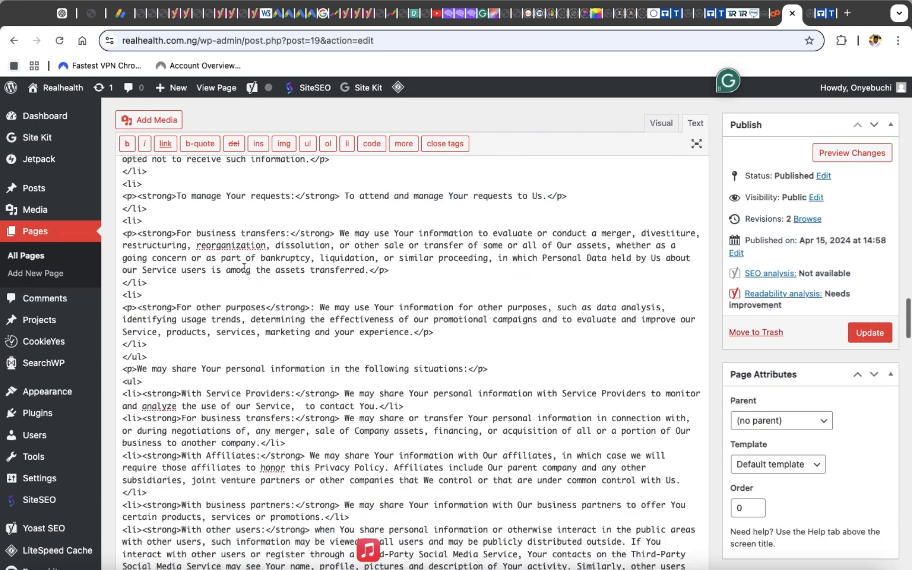
{"action": "scroll", "coordinate": [243, 267], "scroll_direction": "down", "scroll_amount": 10}
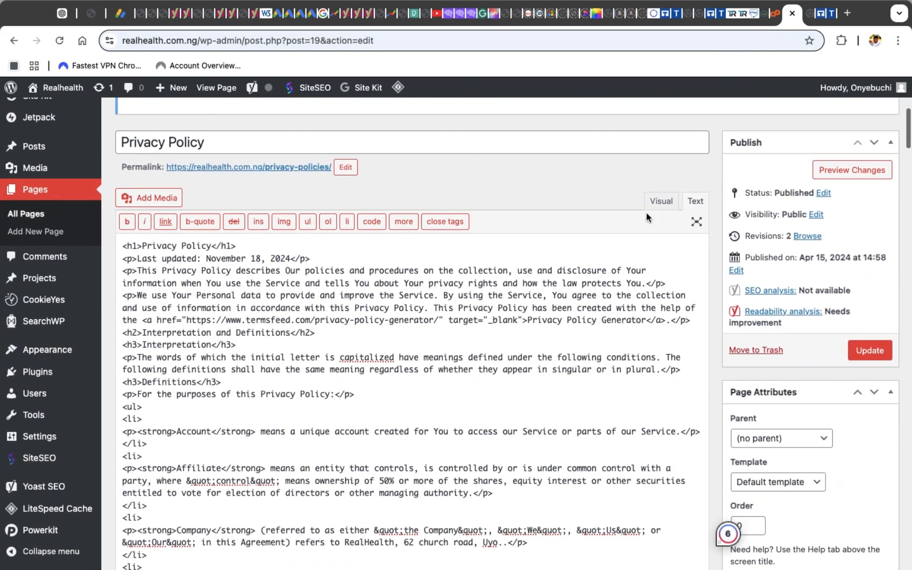
{"action": "left_click", "coordinate": [660, 201]}
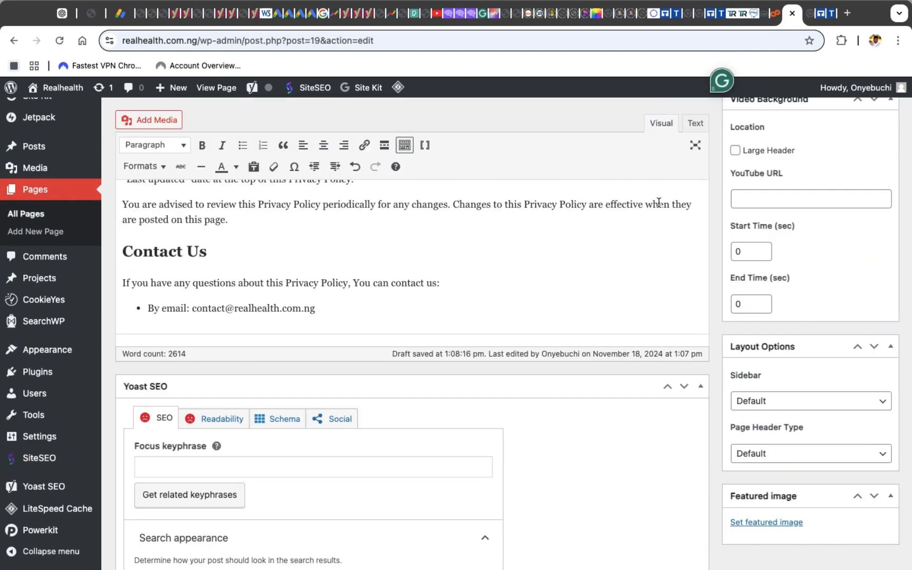
{"action": "scroll", "coordinate": [561, 229], "scroll_direction": "up", "scroll_amount": 10}
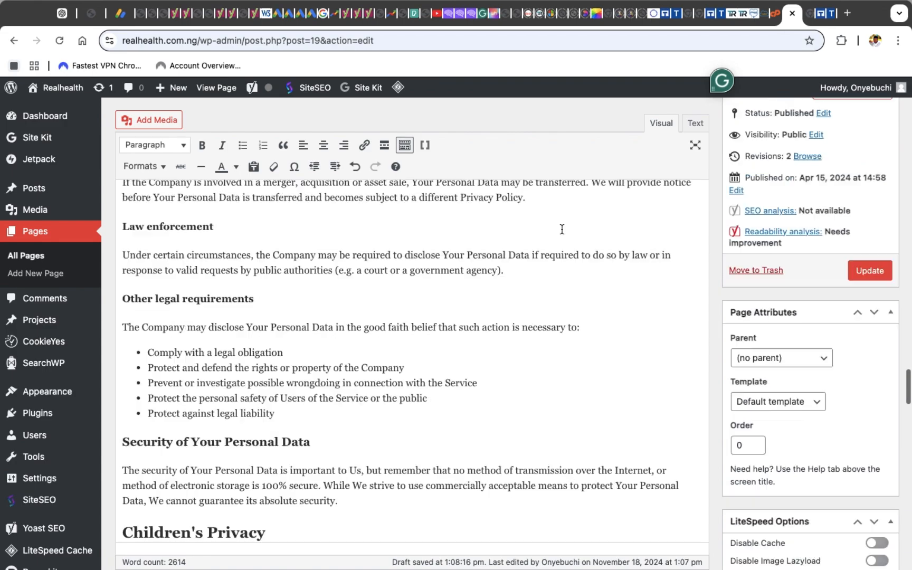
{"action": "scroll", "coordinate": [562, 229], "scroll_direction": "up", "scroll_amount": 15}
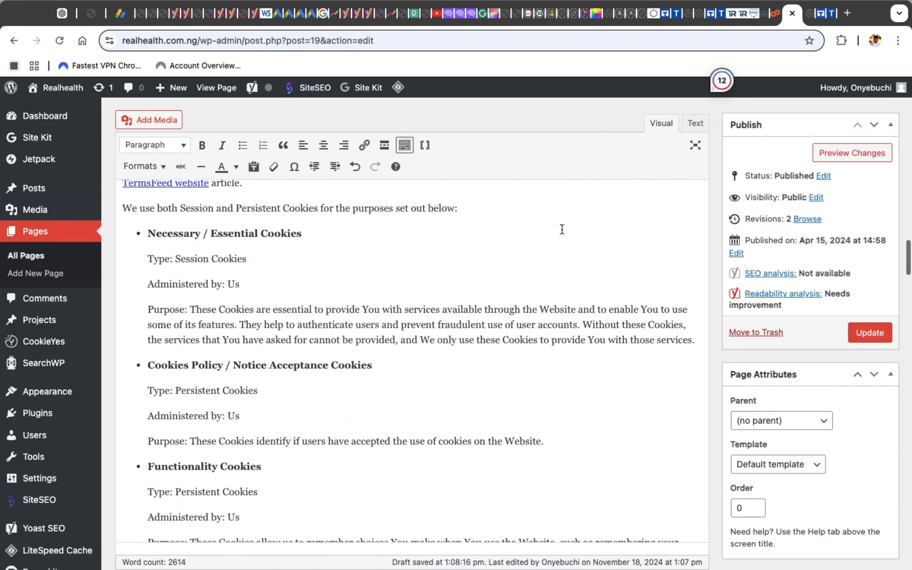
{"action": "scroll", "coordinate": [562, 229], "scroll_direction": "up", "scroll_amount": 15}
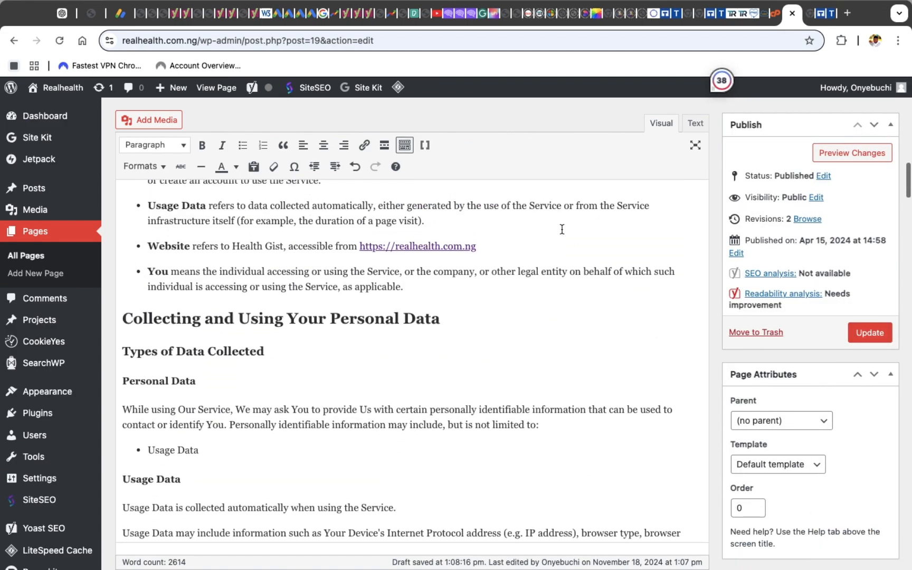
{"action": "scroll", "coordinate": [562, 229], "scroll_direction": "up", "scroll_amount": 15}
{"action": "scroll", "coordinate": [562, 229], "scroll_direction": "down", "scroll_amount": 5}
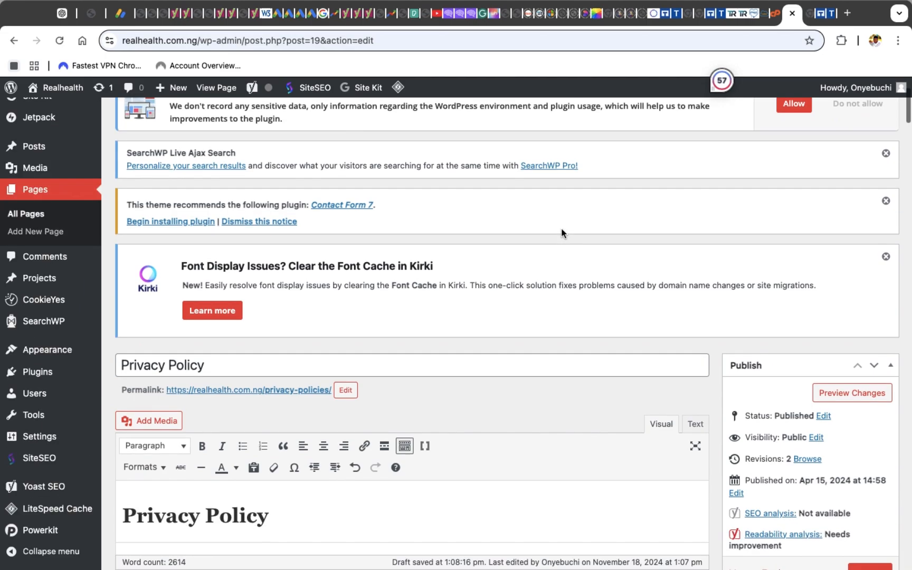
{"action": "scroll", "coordinate": [562, 232], "scroll_direction": "down", "scroll_amount": 10}
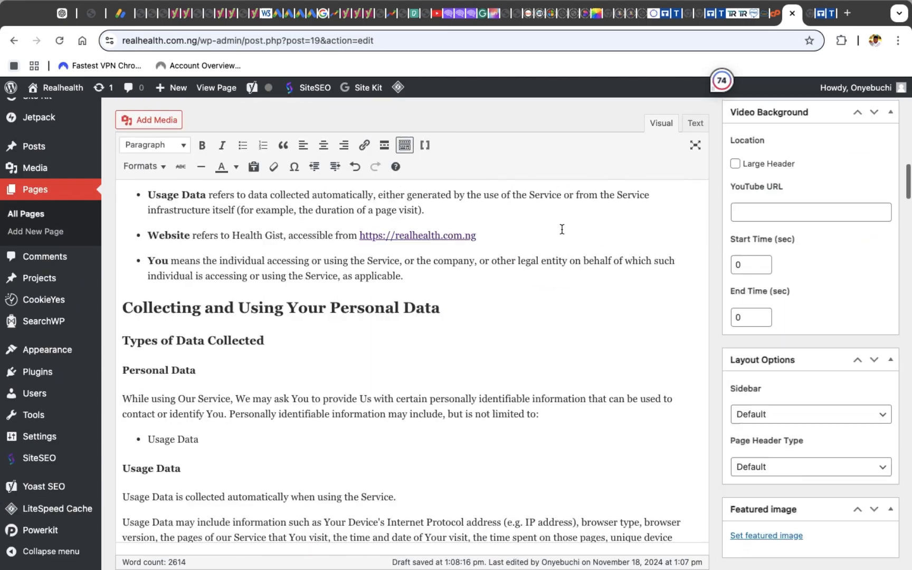
{"action": "scroll", "coordinate": [562, 229], "scroll_direction": "down", "scroll_amount": 20}
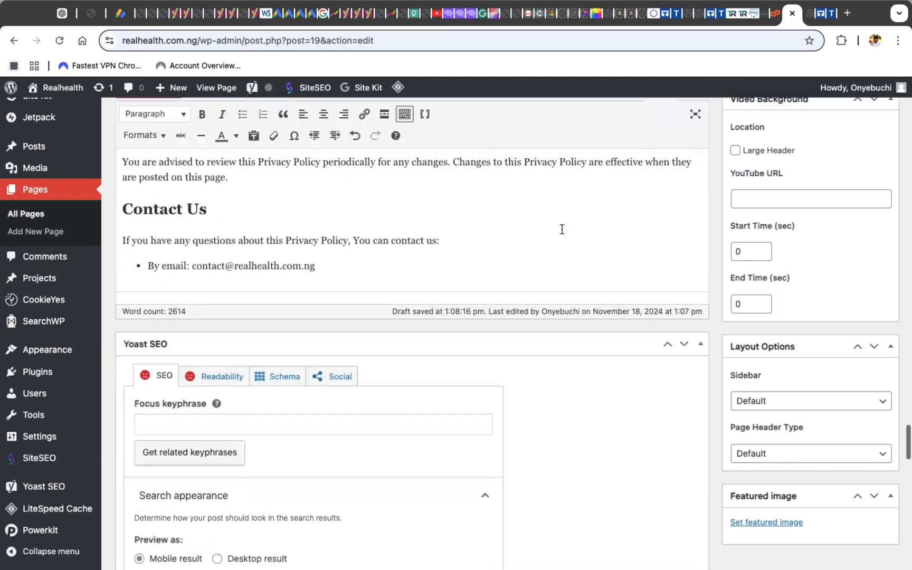
{"action": "scroll", "coordinate": [560, 226], "scroll_direction": "up", "scroll_amount": 10}
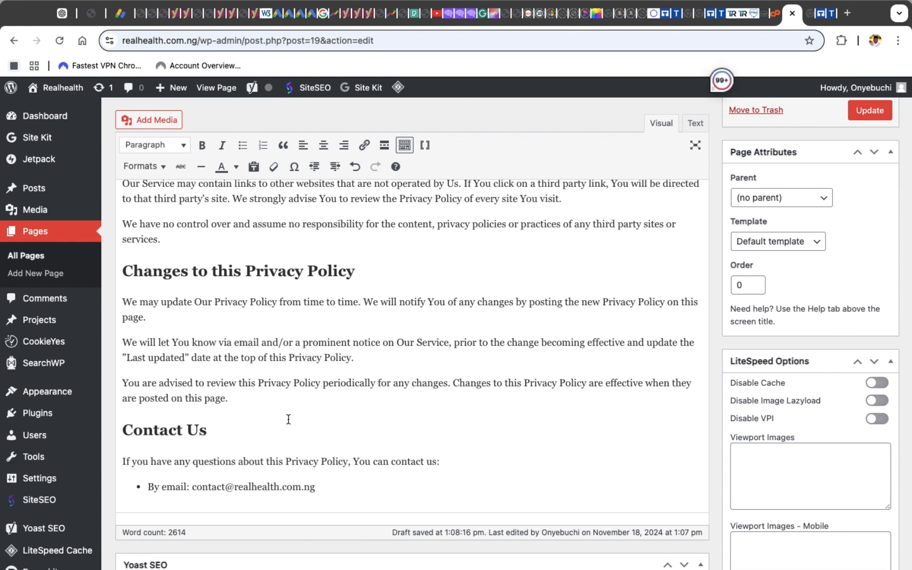
{"action": "scroll", "coordinate": [288, 419], "scroll_direction": "up", "scroll_amount": 1}
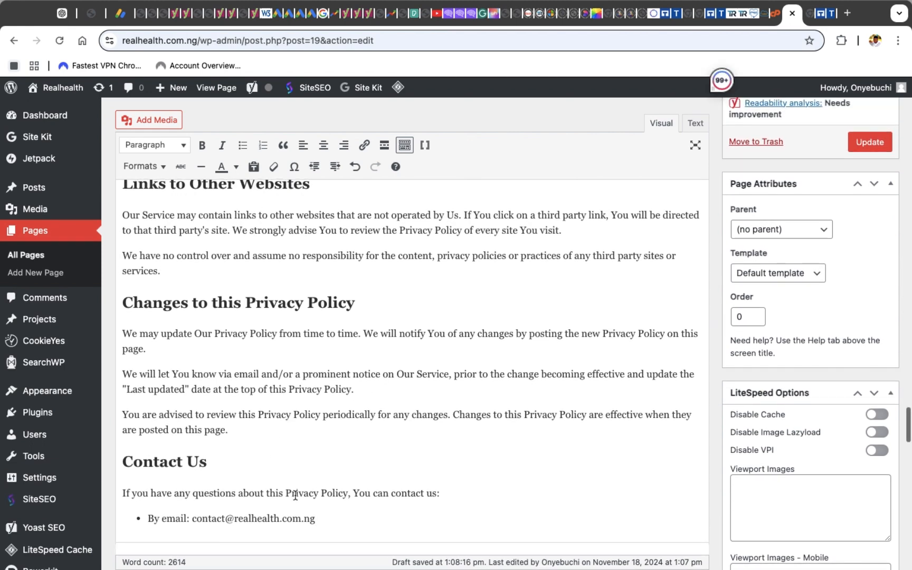
{"action": "scroll", "coordinate": [284, 424], "scroll_direction": "up", "scroll_amount": 15}
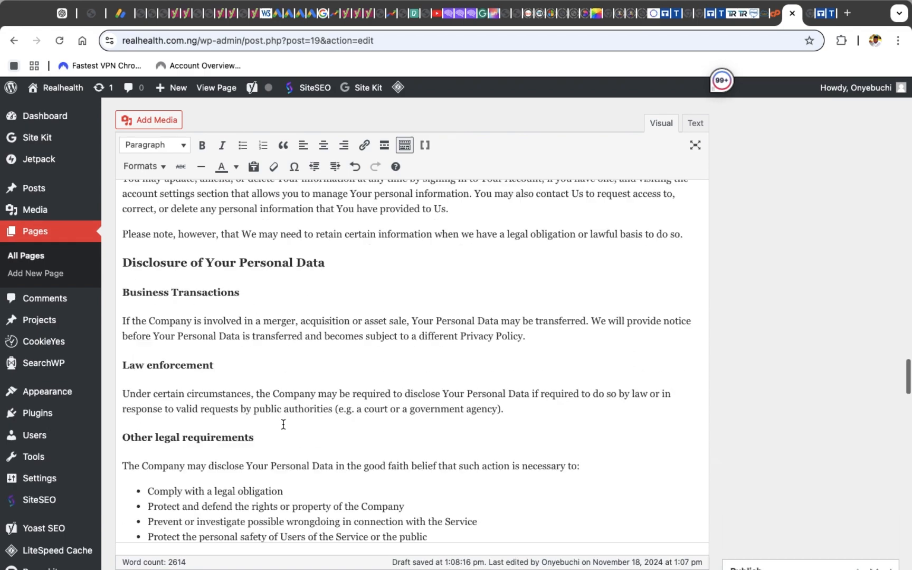
{"action": "scroll", "coordinate": [283, 424], "scroll_direction": "up", "scroll_amount": 15}
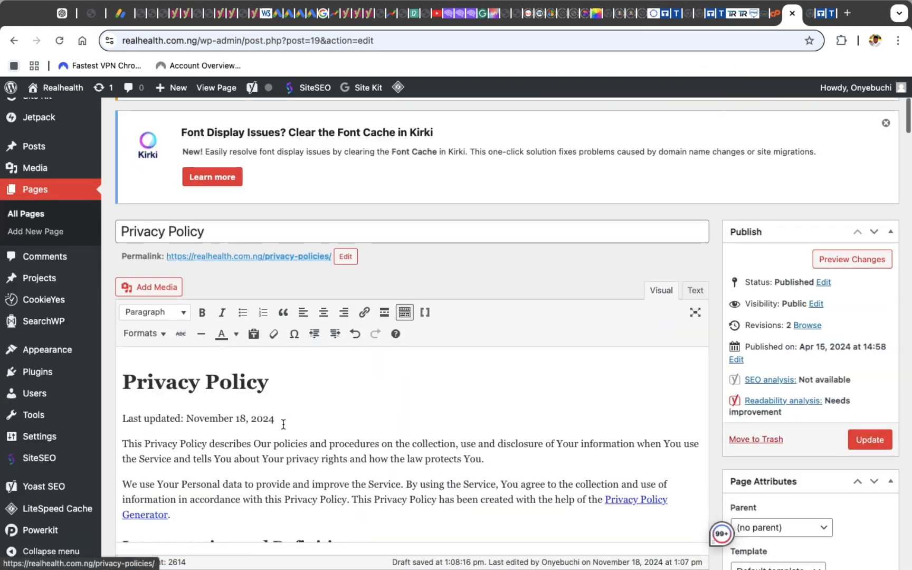
{"action": "scroll", "coordinate": [283, 424], "scroll_direction": "down", "scroll_amount": 2}
Change the 'Privacy Policy' heading at the top of the content to Heading 2
{"action": "left_click", "coordinate": [269, 282]}
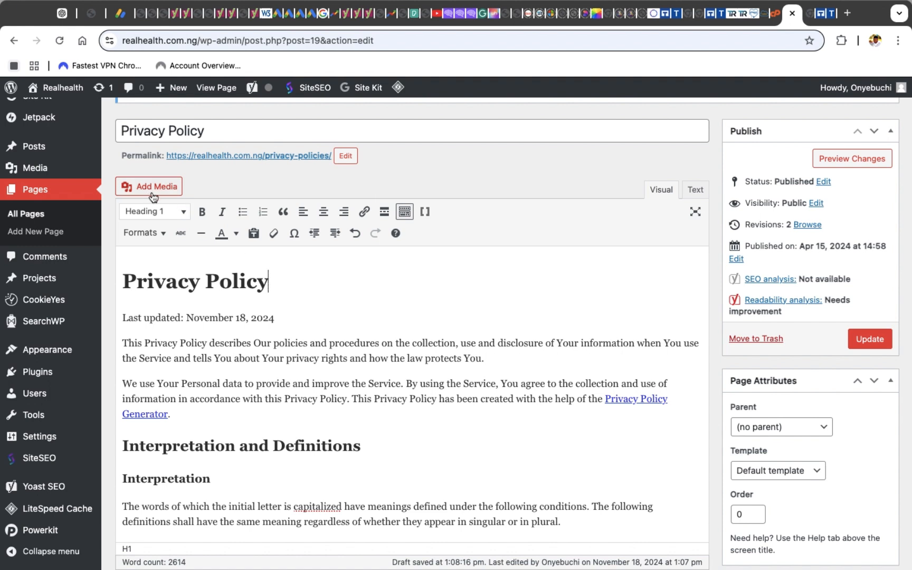
{"action": "left_click", "coordinate": [137, 211]}
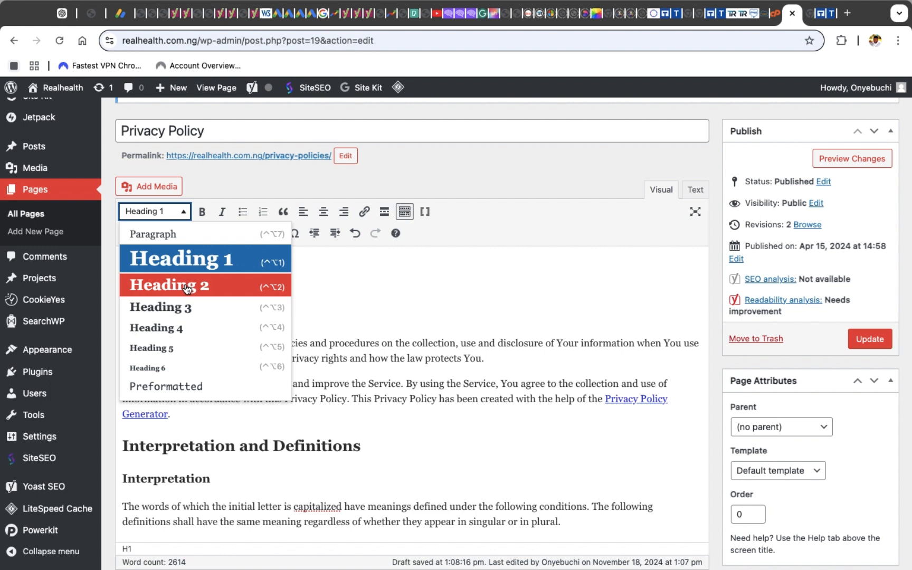
{"action": "left_click", "coordinate": [186, 286]}
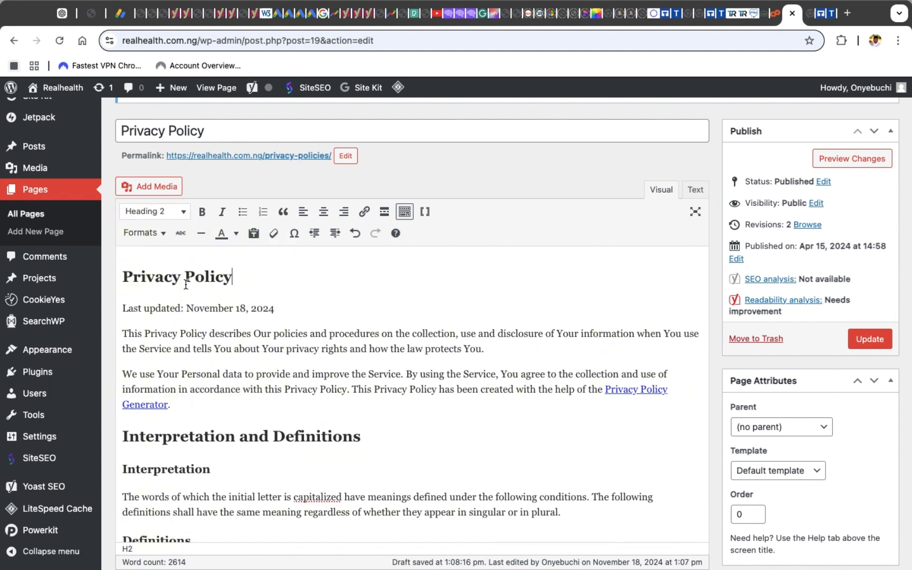
Update the page, then open and scroll through the published Privacy Policy page
{"action": "left_click", "coordinate": [860, 340]}
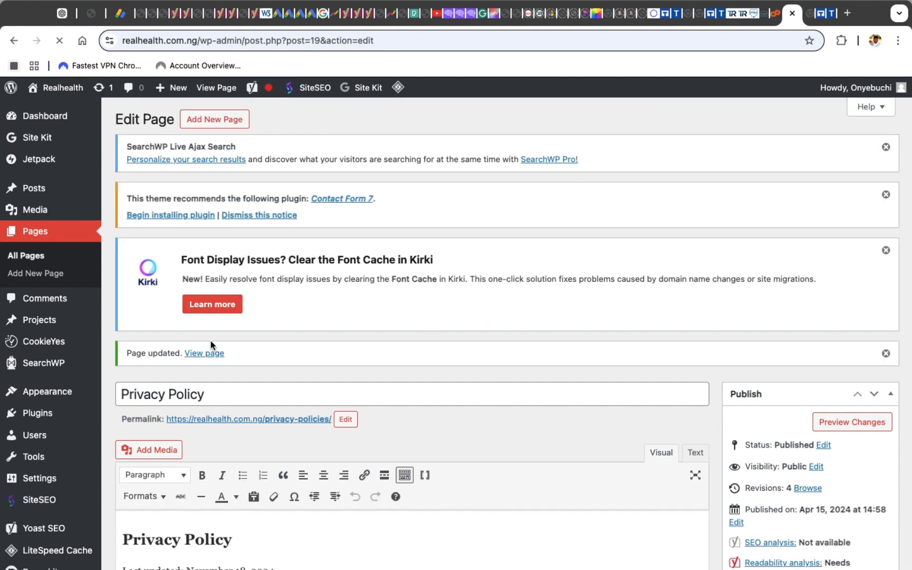
{"action": "left_click", "coordinate": [207, 358]}
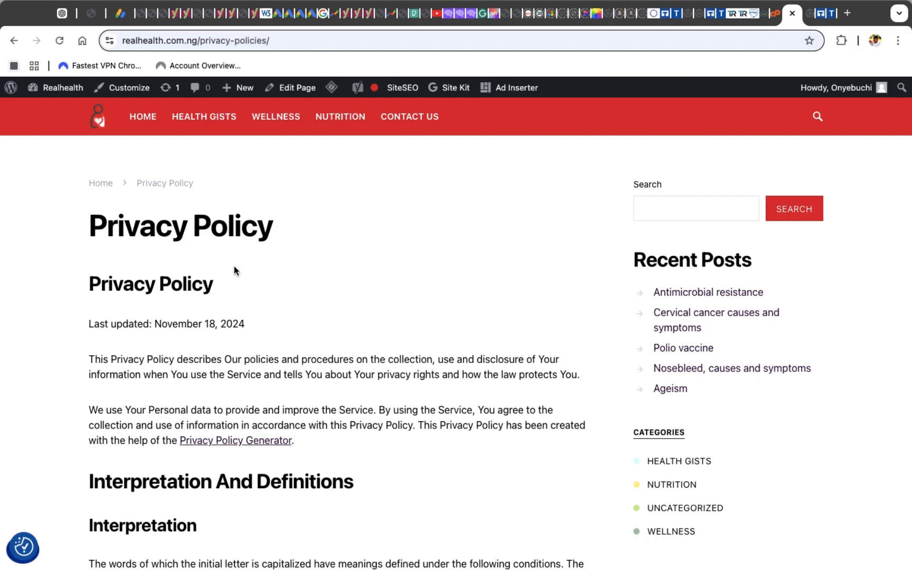
{"action": "scroll", "coordinate": [234, 269], "scroll_direction": "down", "scroll_amount": 15}
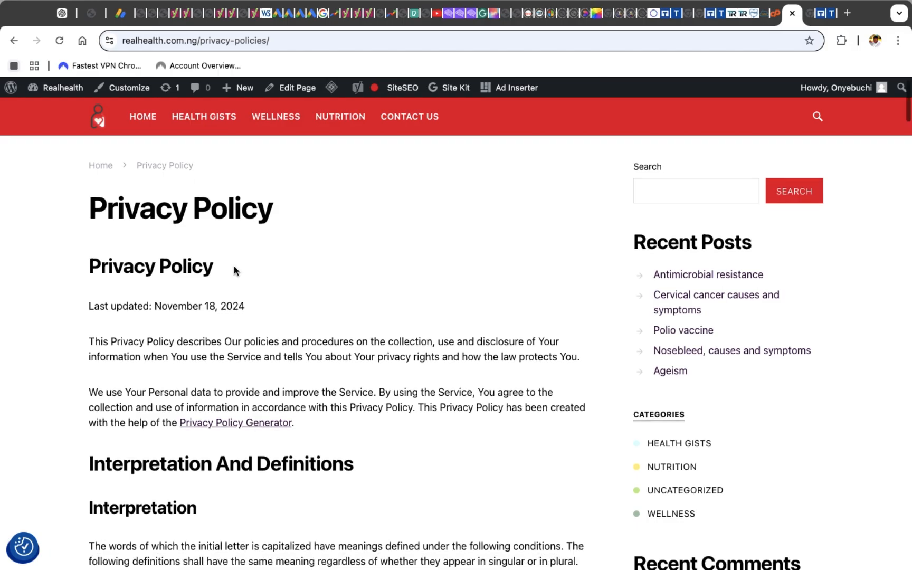
{"action": "scroll", "coordinate": [234, 269], "scroll_direction": "down", "scroll_amount": 20}
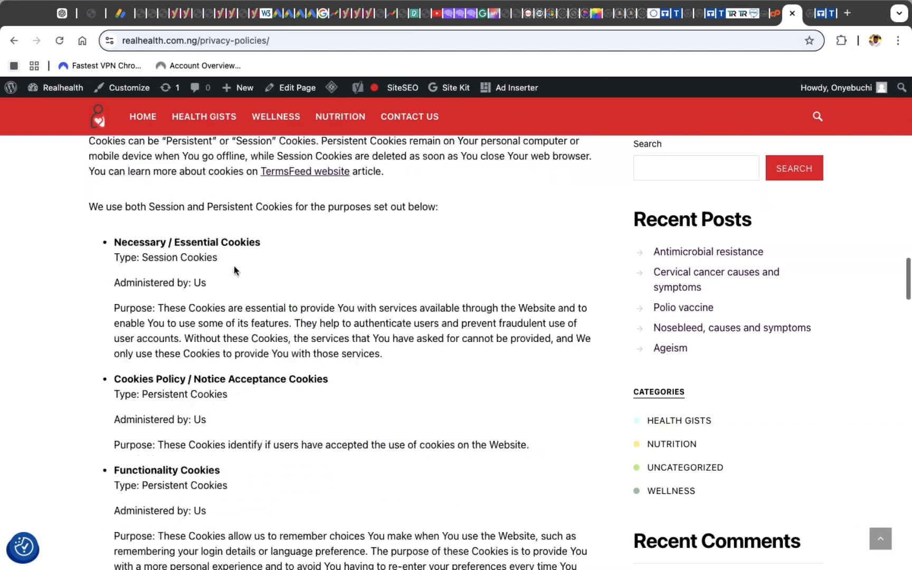
{"action": "scroll", "coordinate": [234, 269], "scroll_direction": "down", "scroll_amount": 10}
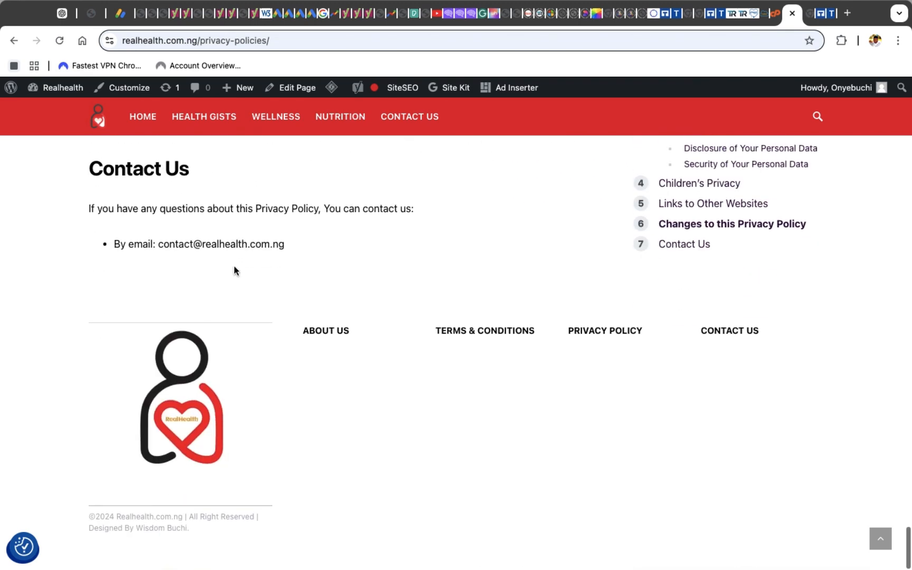
{"action": "scroll", "coordinate": [234, 267], "scroll_direction": "up", "scroll_amount": 4}
{"action": "scroll", "coordinate": [234, 266], "scroll_direction": "up", "scroll_amount": 4}
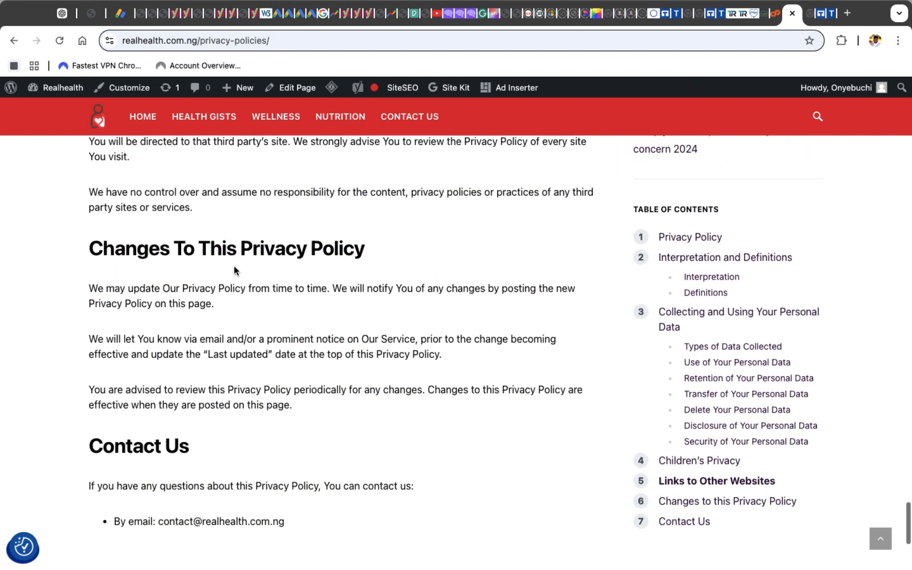
Scroll through the published Privacy Policy page down to the footer links to review it
{"action": "scroll", "coordinate": [235, 266], "scroll_direction": "down", "scroll_amount": 8}
{"action": "scroll", "coordinate": [235, 271], "scroll_direction": "up", "scroll_amount": 5}
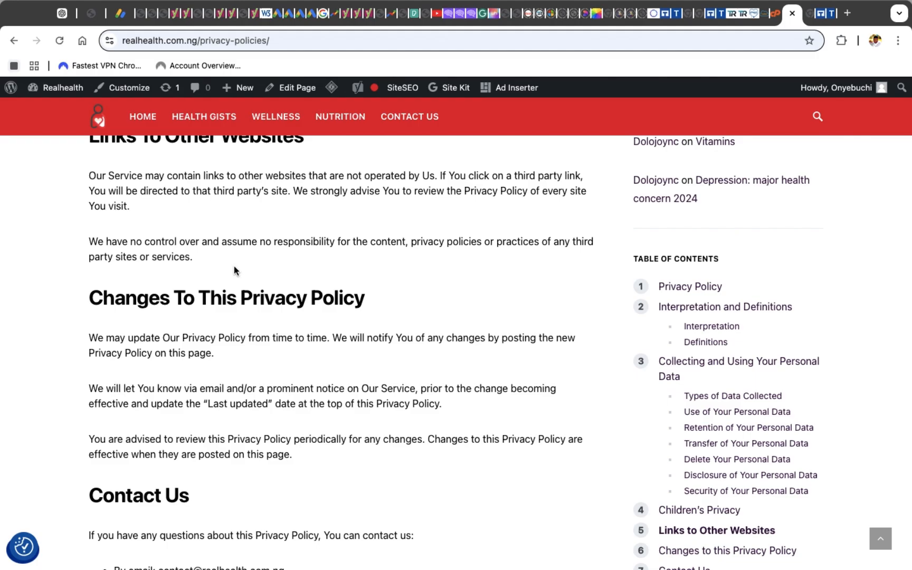
{"action": "scroll", "coordinate": [234, 266], "scroll_direction": "up", "scroll_amount": 10}
{"action": "scroll", "coordinate": [234, 266], "scroll_direction": "up", "scroll_amount": 20}
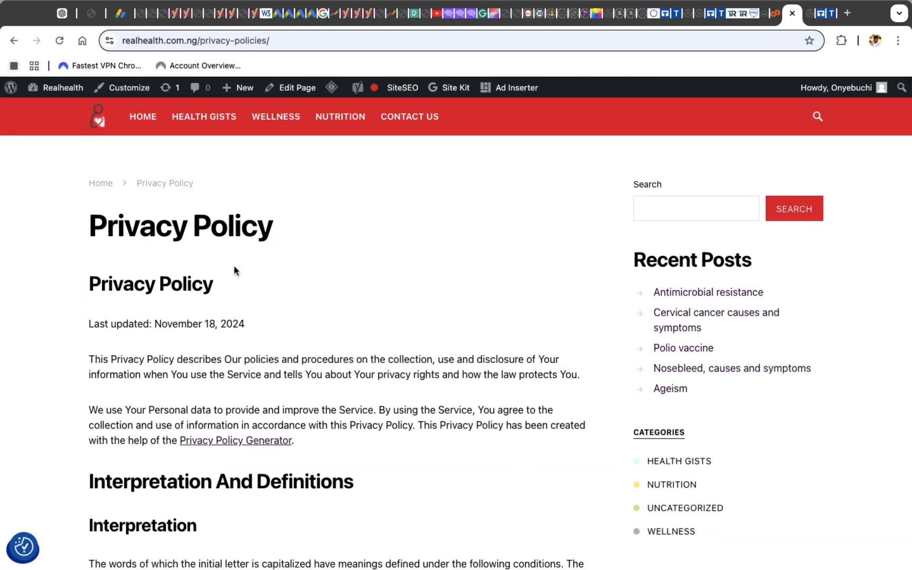
{"action": "scroll", "coordinate": [234, 266], "scroll_direction": "down", "scroll_amount": 20}
{"action": "scroll", "coordinate": [234, 266], "scroll_direction": "down", "scroll_amount": 20}
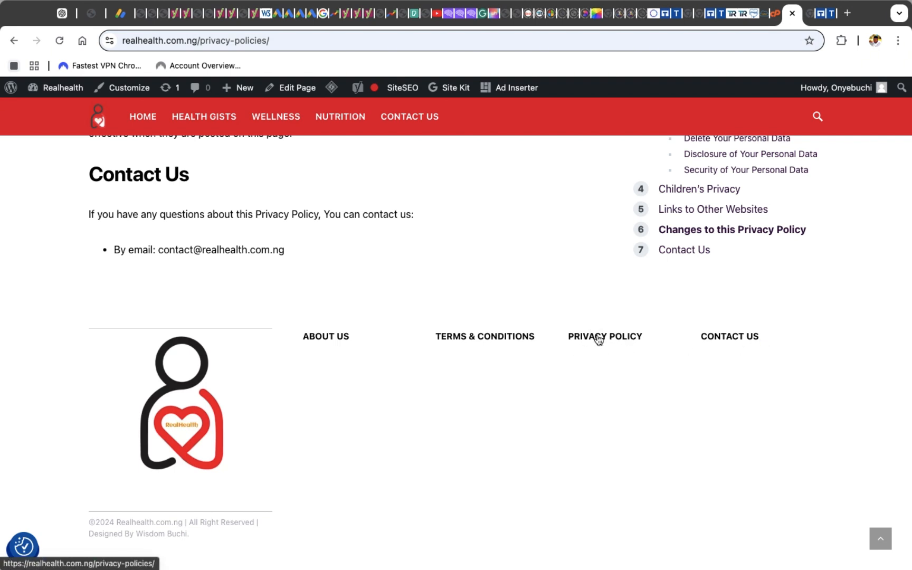
{"action": "scroll", "coordinate": [598, 339], "scroll_direction": "up", "scroll_amount": 5}
{"action": "scroll", "coordinate": [599, 340], "scroll_direction": "down", "scroll_amount": 5}
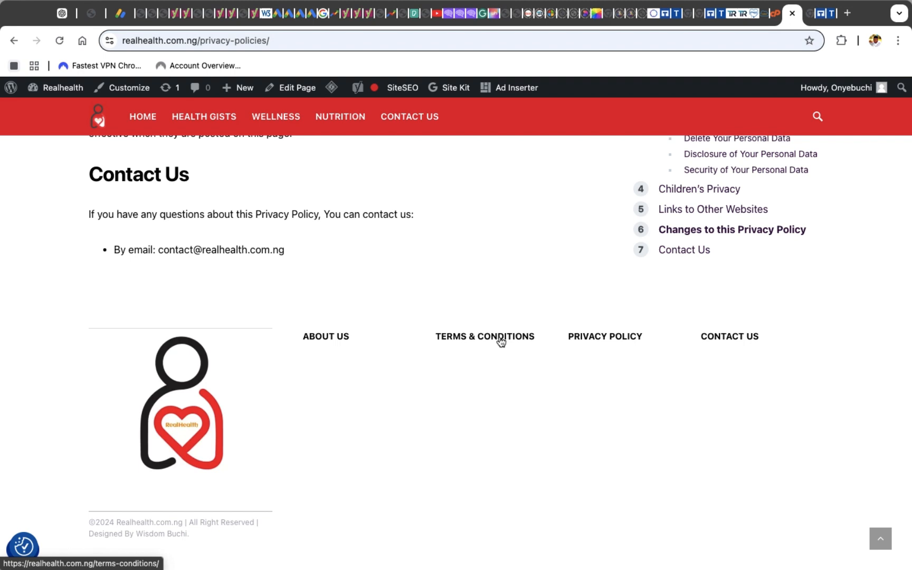
Switch to the TermsFeed tab and return to its dashboard
{"action": "left_click", "coordinate": [820, 15]}
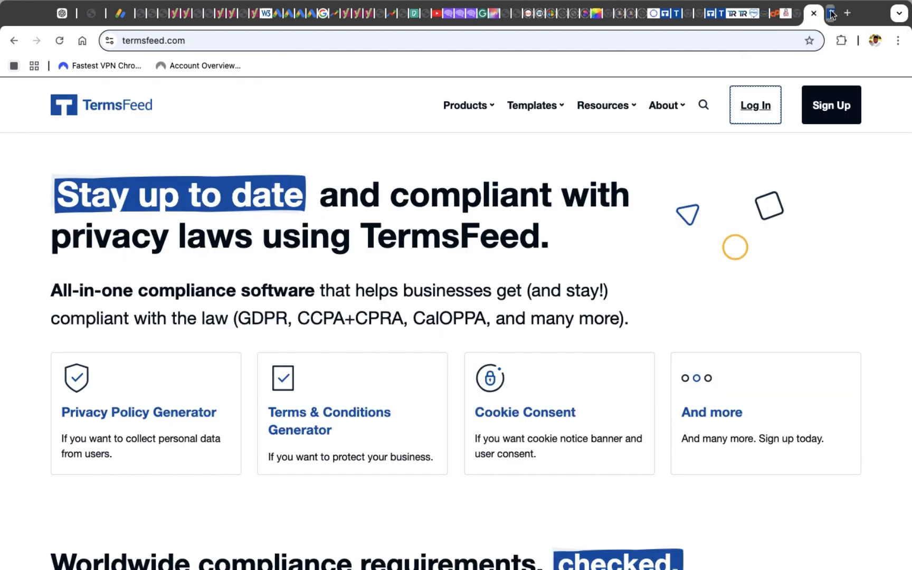
{"action": "left_click", "coordinate": [830, 15]}
{"action": "scroll", "coordinate": [609, 106], "scroll_direction": "up", "scroll_amount": 10}
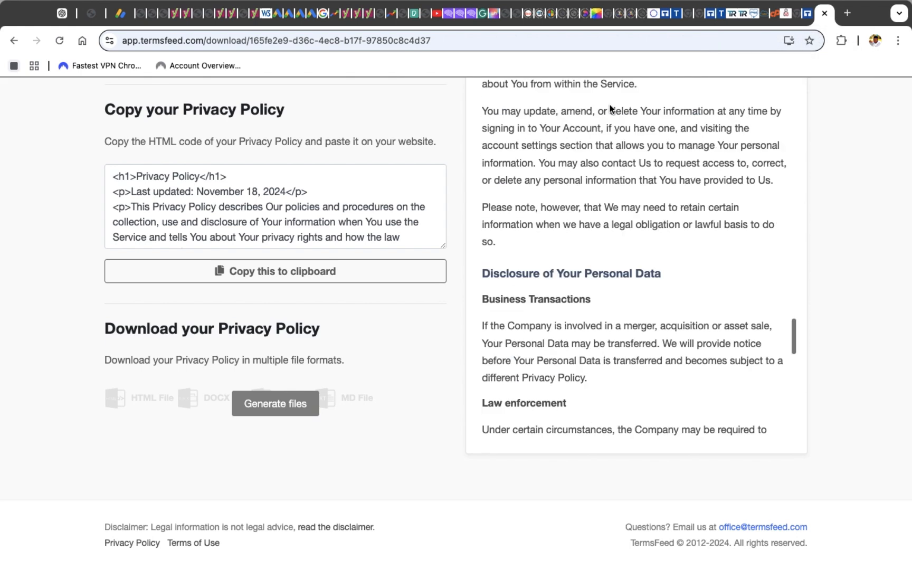
{"action": "scroll", "coordinate": [609, 108], "scroll_direction": "up", "scroll_amount": 5}
{"action": "scroll", "coordinate": [340, 192], "scroll_direction": "up", "scroll_amount": 6}
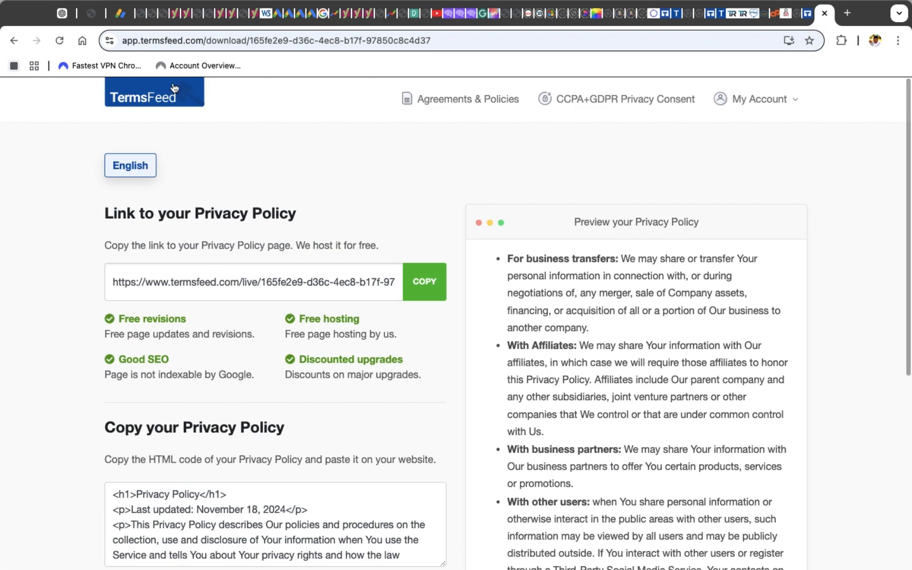
{"action": "left_click", "coordinate": [140, 99]}
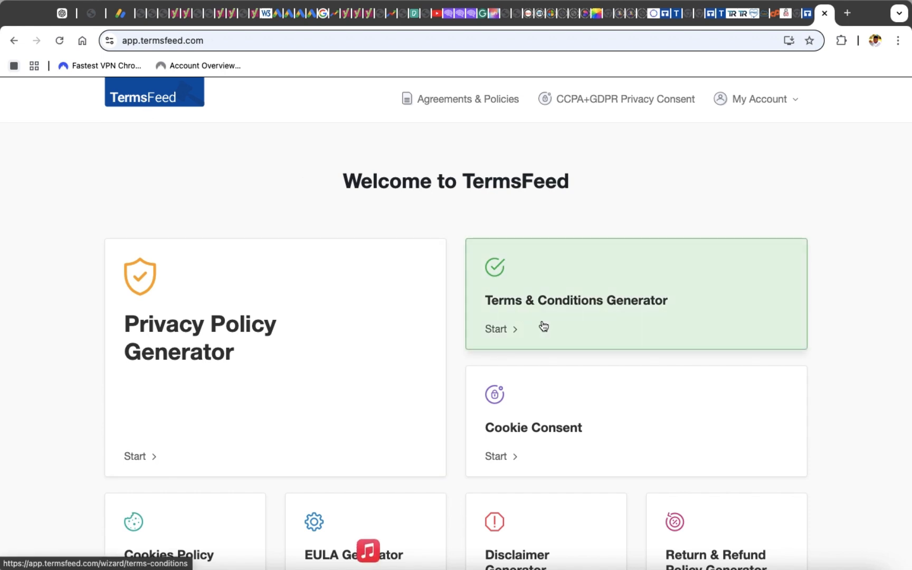
Start the Terms & Conditions Generator, choose Website as where it will be used, and continue
{"action": "left_click", "coordinate": [523, 327]}
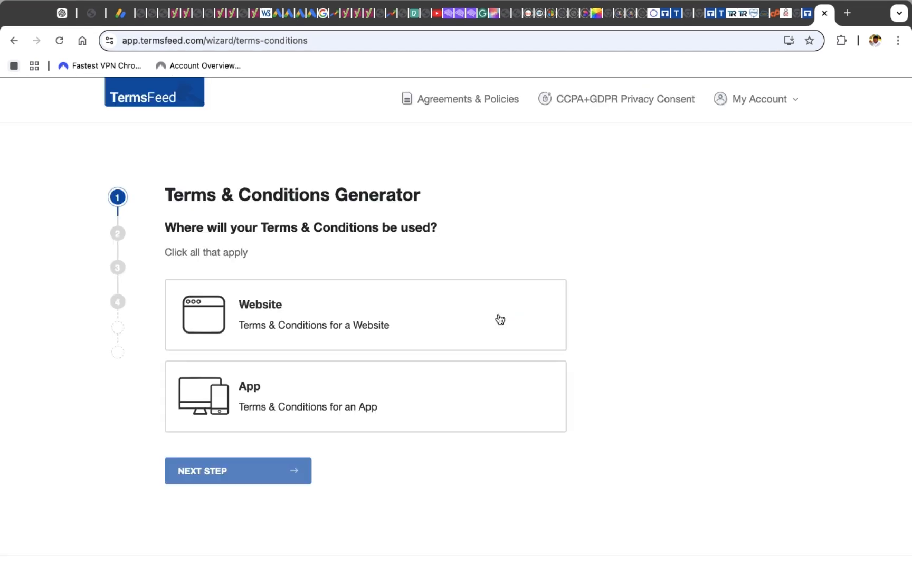
{"action": "left_click", "coordinate": [415, 316]}
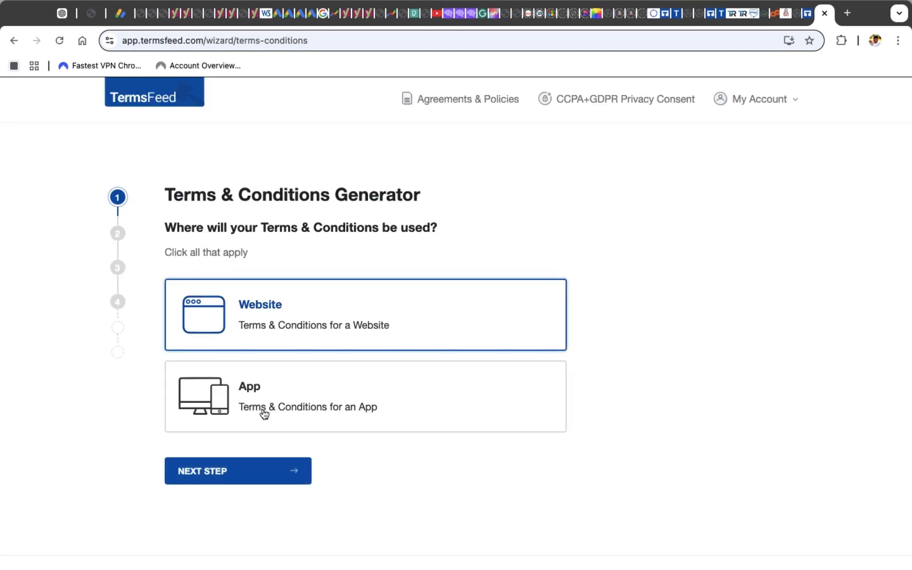
{"action": "left_click", "coordinate": [230, 473]}
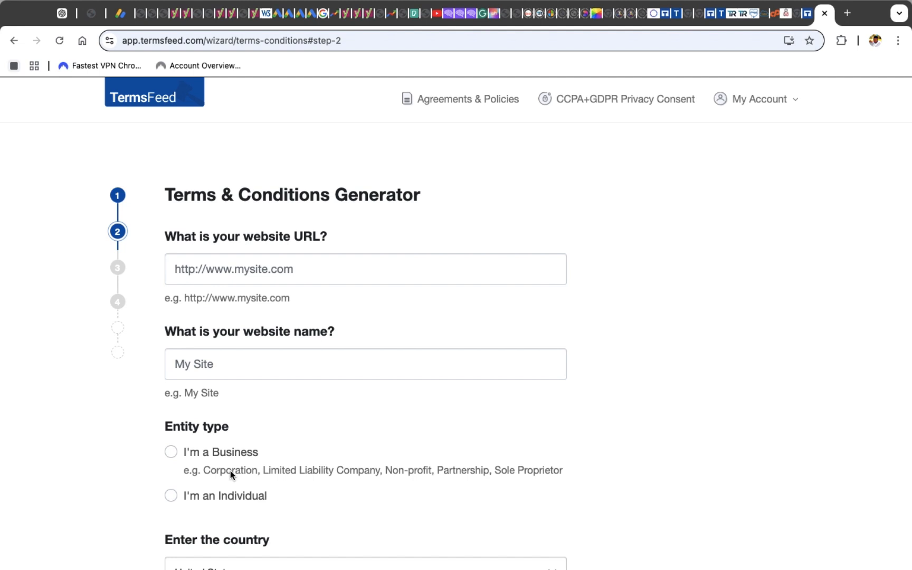
{"action": "left_click", "coordinate": [227, 279]}
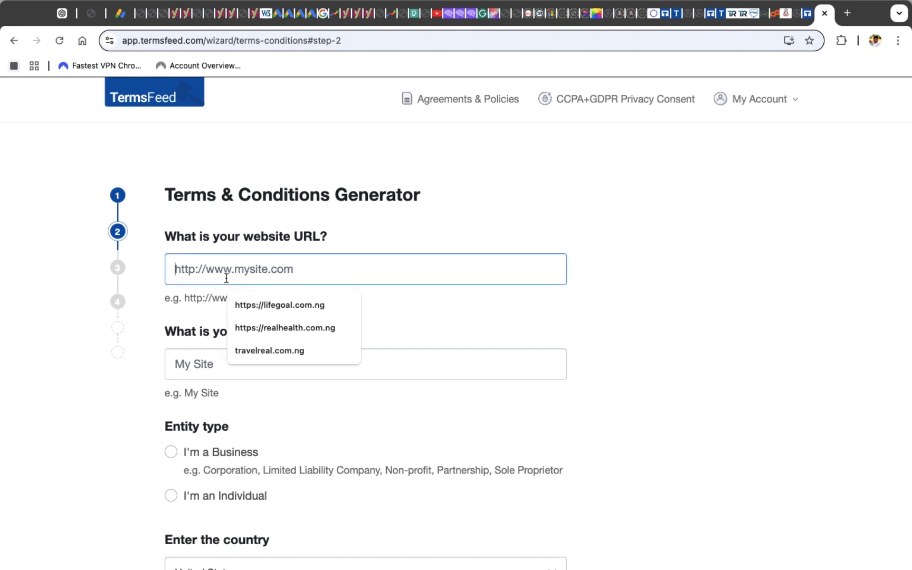
{"action": "left_click", "coordinate": [265, 328]}
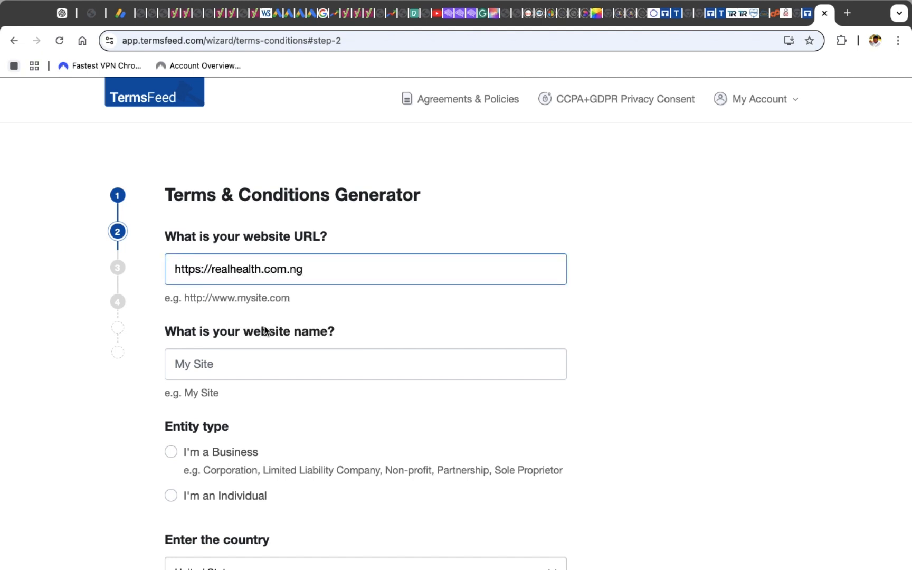
{"action": "scroll", "coordinate": [265, 330], "scroll_direction": "down", "scroll_amount": 3}
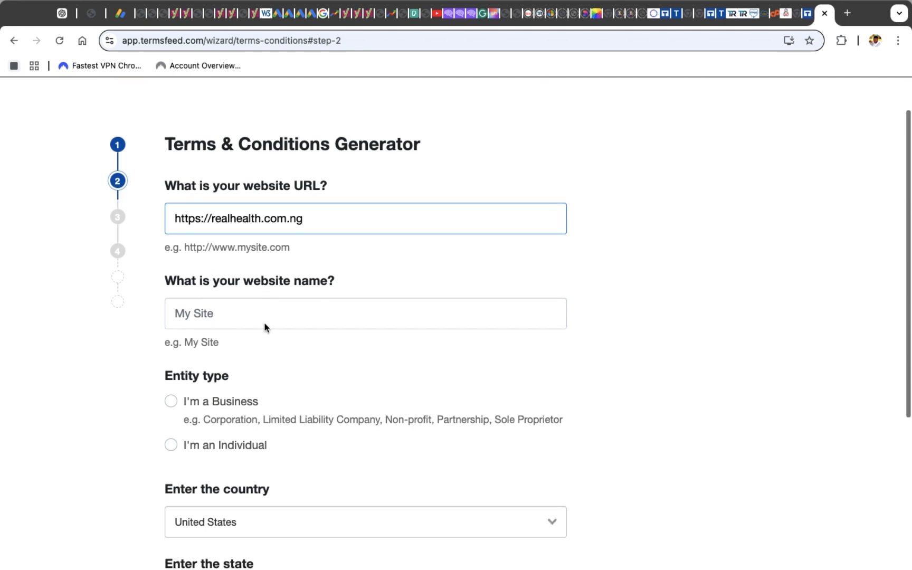
{"action": "left_click", "coordinate": [256, 268]}
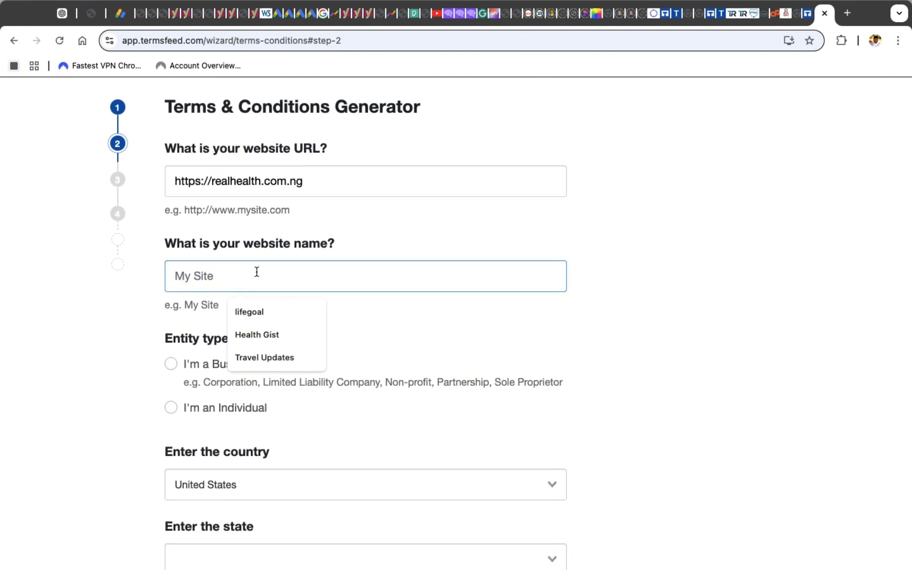
{"action": "left_click", "coordinate": [257, 335]}
{"action": "scroll", "coordinate": [258, 339], "scroll_direction": "down", "scroll_amount": 3}
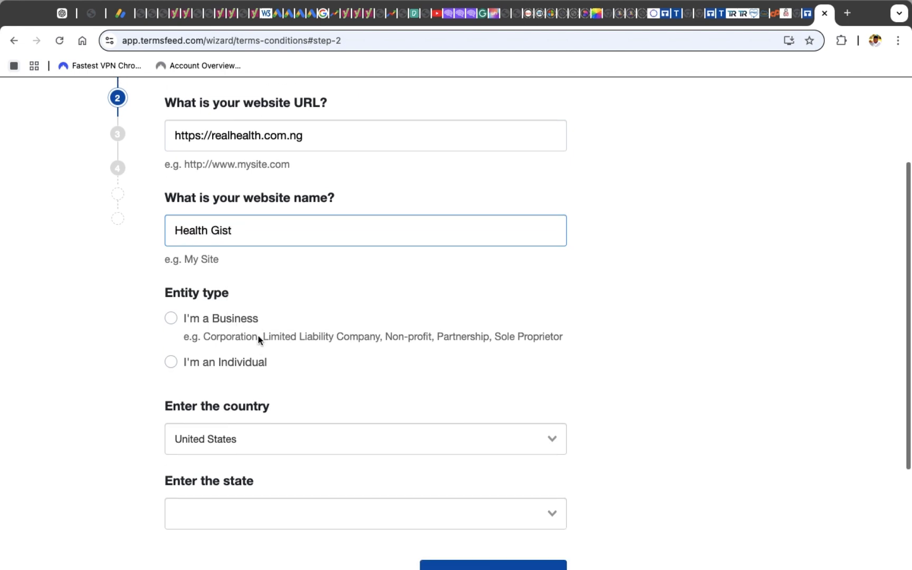
Select I'm a Business, name the business RealHealth, and fill in the business address
{"action": "left_click", "coordinate": [171, 296]}
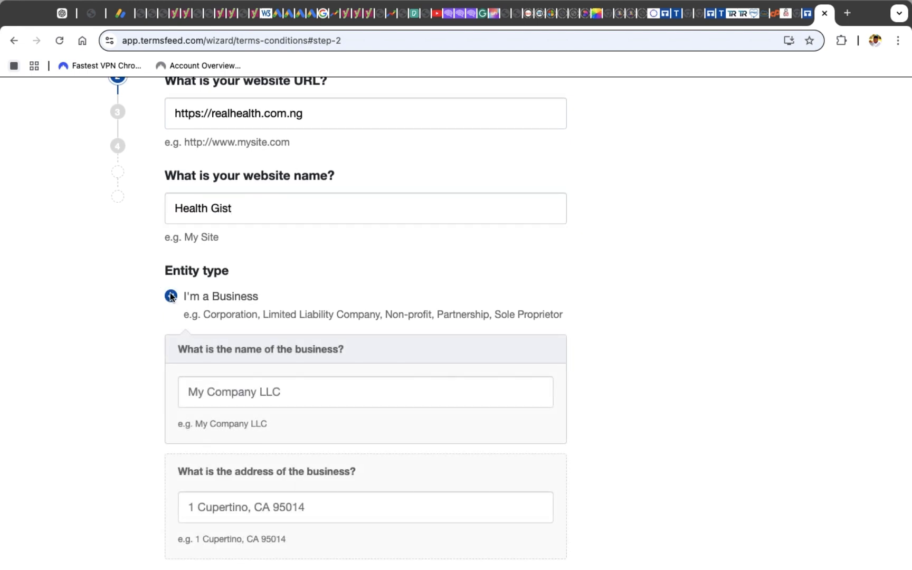
{"action": "left_click", "coordinate": [211, 391]}
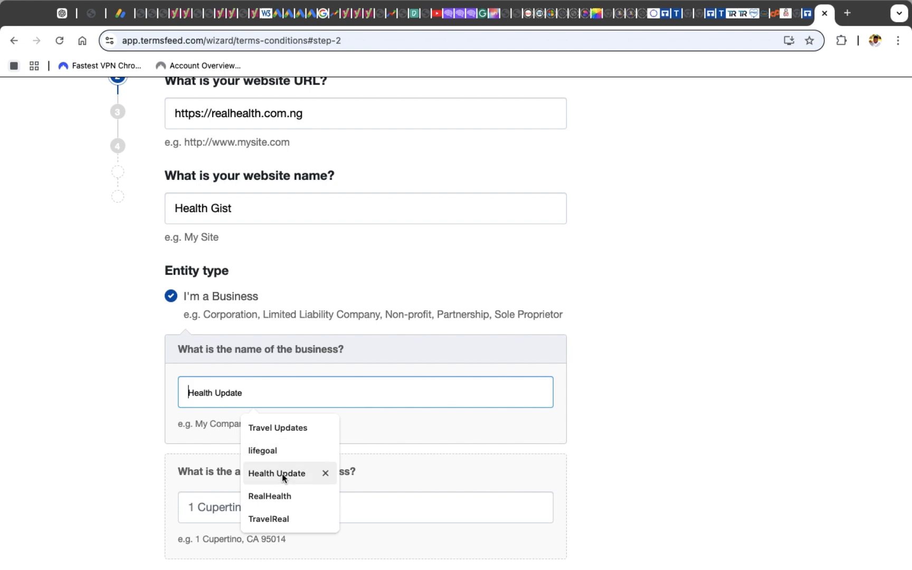
{"action": "left_click", "coordinate": [275, 498]}
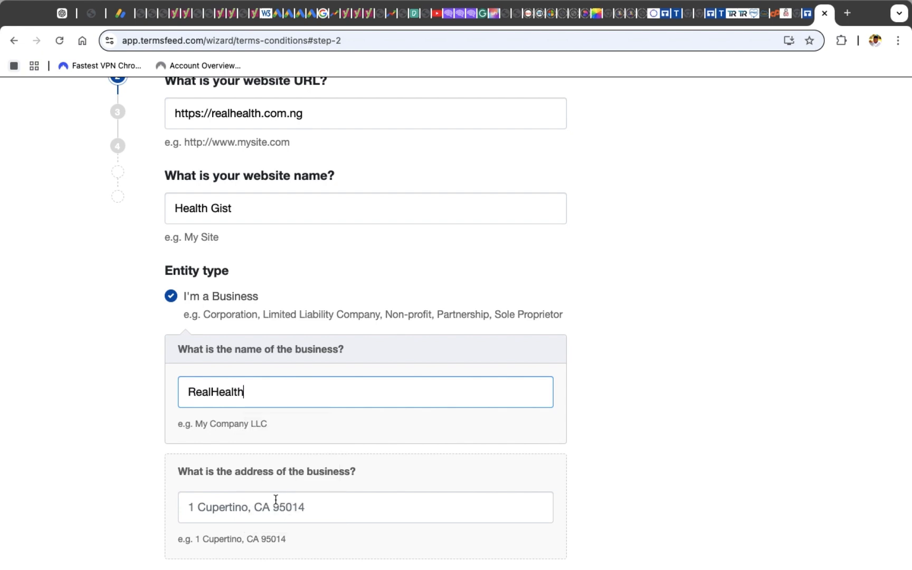
{"action": "scroll", "coordinate": [275, 499], "scroll_direction": "down", "scroll_amount": 3}
{"action": "scroll", "coordinate": [248, 369], "scroll_direction": "down", "scroll_amount": 1}
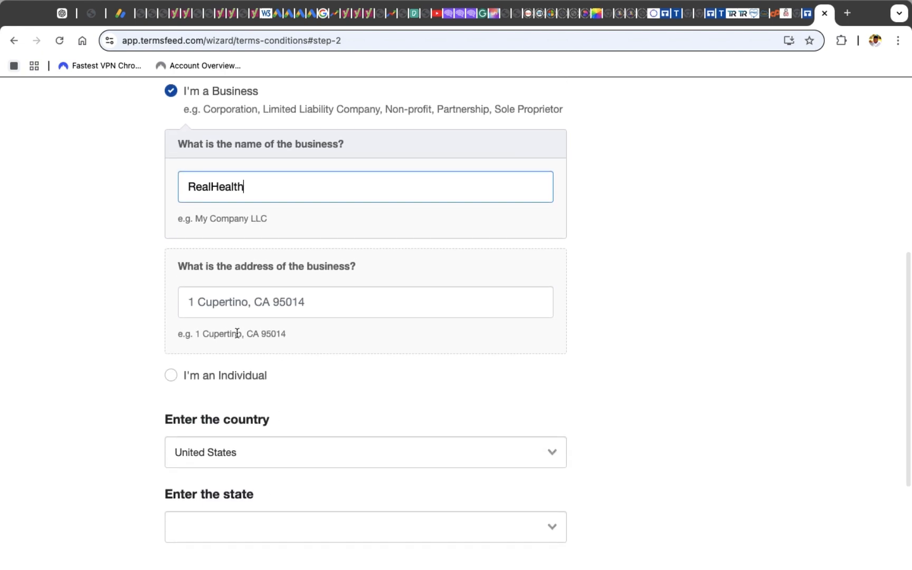
{"action": "left_click", "coordinate": [227, 301]}
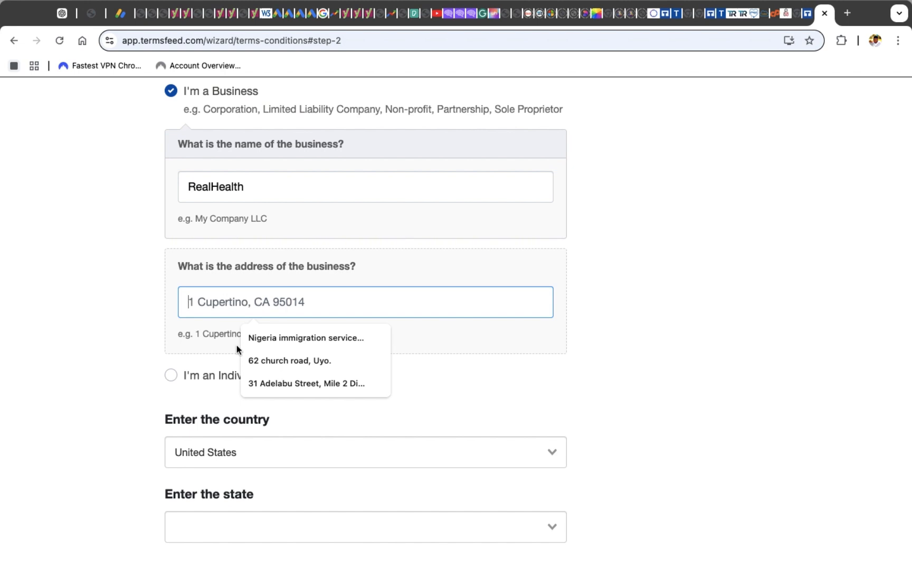
{"action": "left_click", "coordinate": [277, 369]}
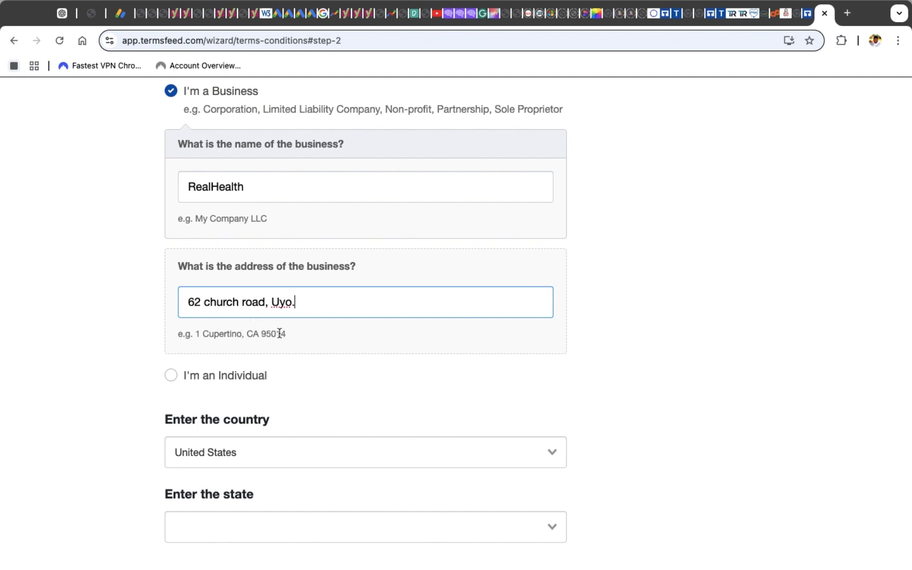
{"action": "scroll", "coordinate": [282, 315], "scroll_direction": "down", "scroll_amount": 5}
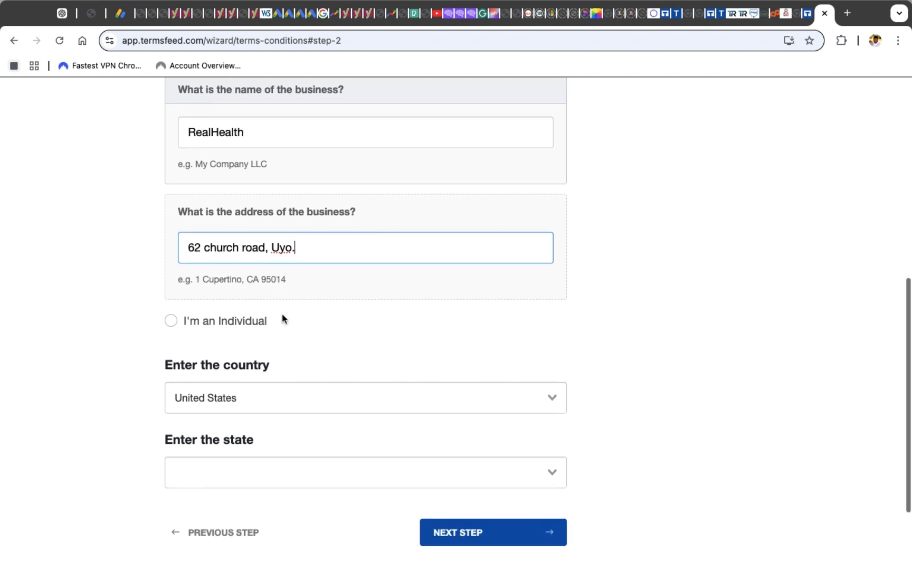
Set the country to Nigeria and continue to the next step
{"action": "left_click", "coordinate": [251, 280]}
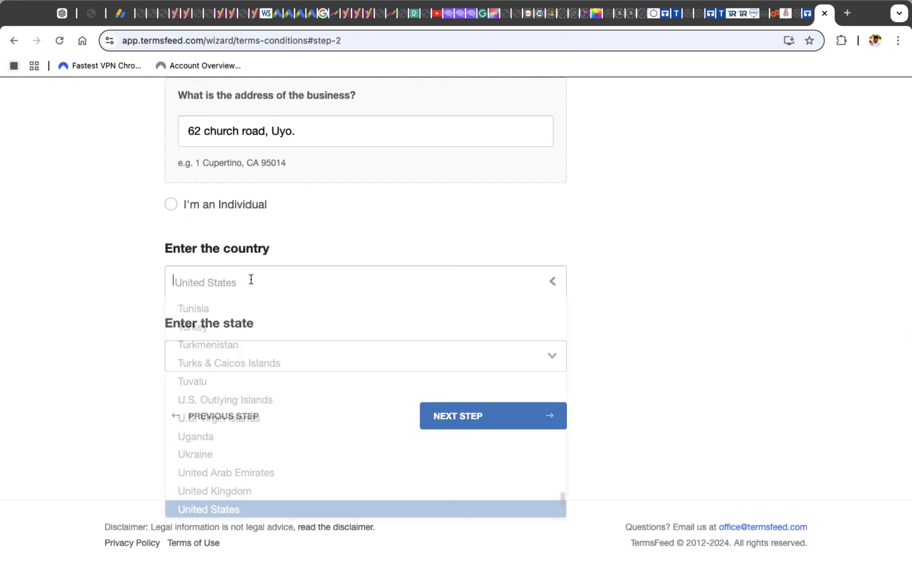
{"action": "type", "text": "nig"}
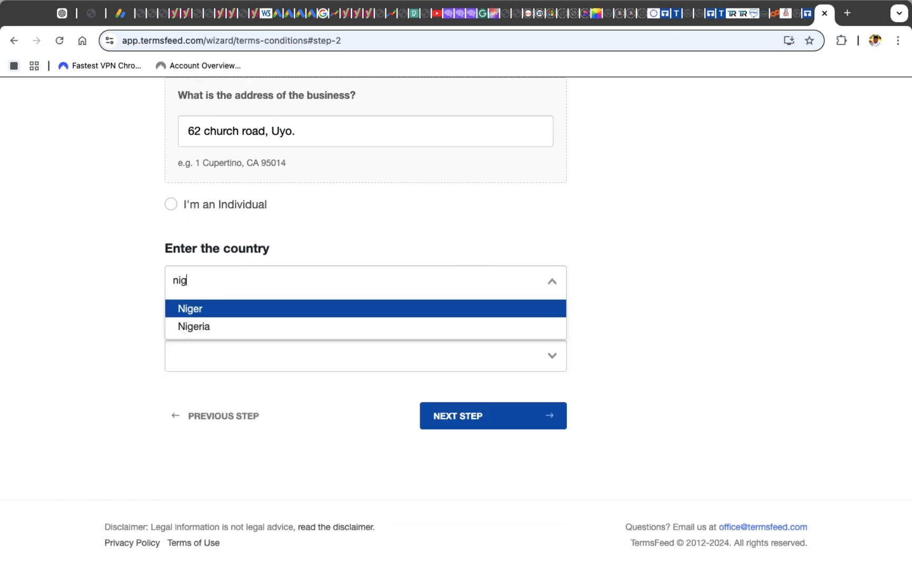
{"action": "type", "text": "eria"}
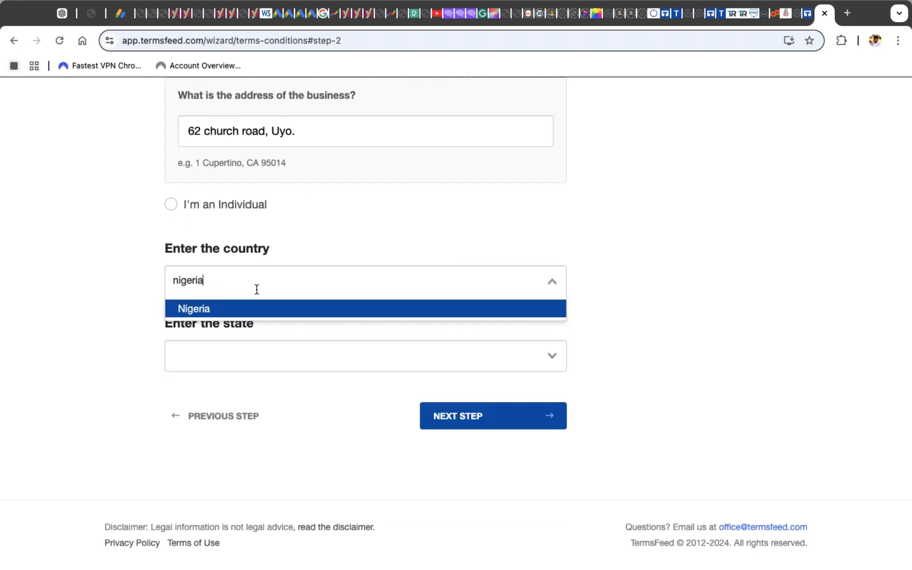
{"action": "left_click", "coordinate": [301, 309]}
{"action": "left_click", "coordinate": [501, 418]}
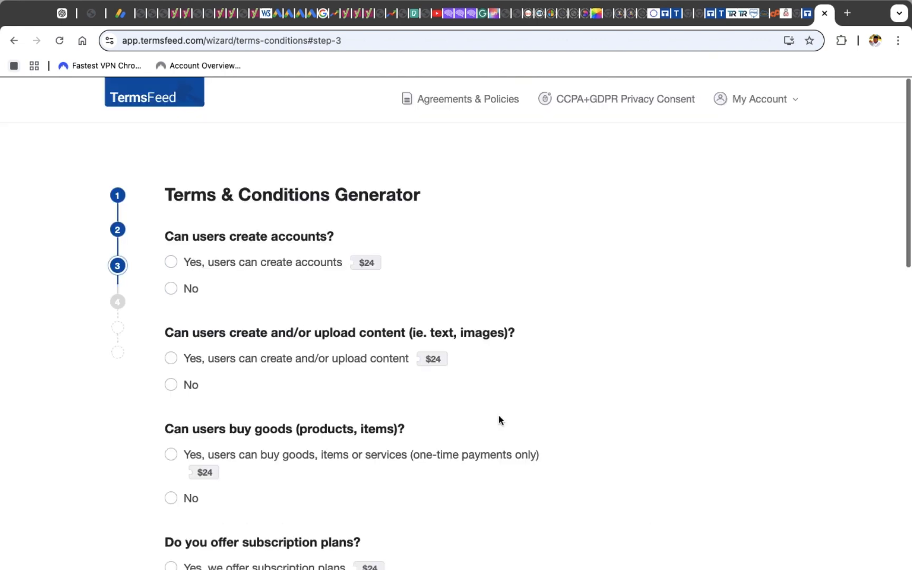
Answer No to whether users can create accounts and whether they can create or upload content
{"action": "left_click", "coordinate": [172, 263]}
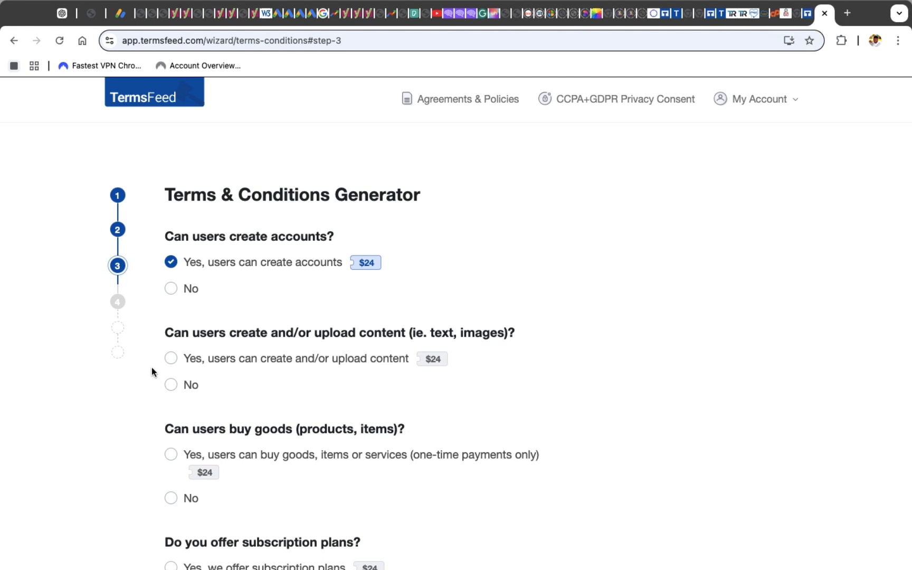
{"action": "left_click", "coordinate": [171, 359]}
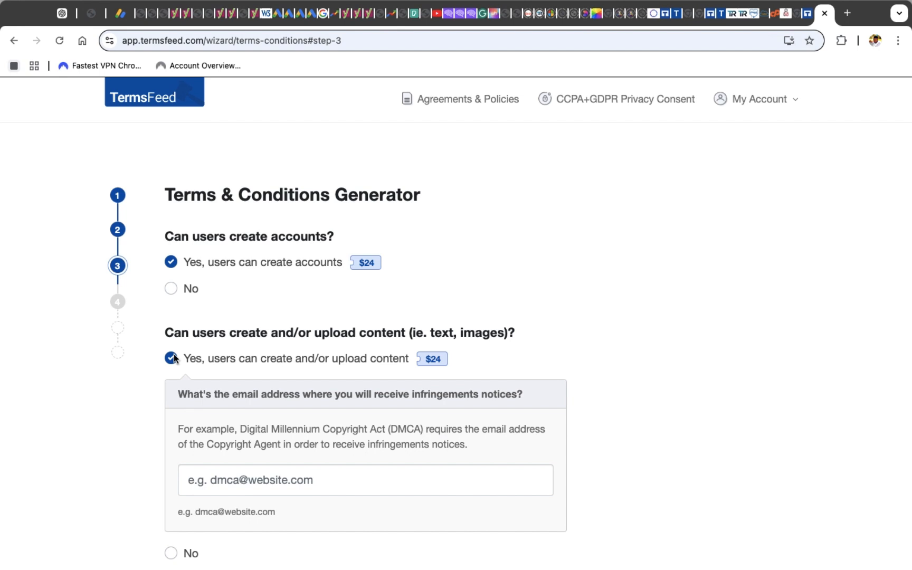
{"action": "left_click", "coordinate": [174, 355]}
{"action": "left_click", "coordinate": [172, 260]}
{"action": "left_click", "coordinate": [170, 289]}
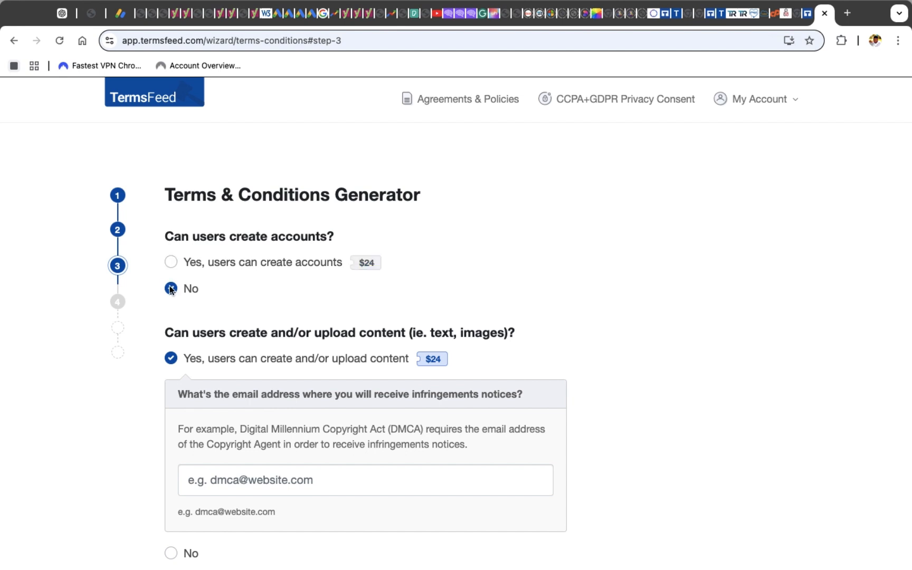
{"action": "scroll", "coordinate": [170, 285], "scroll_direction": "down", "scroll_amount": 4}
{"action": "left_click", "coordinate": [170, 446]}
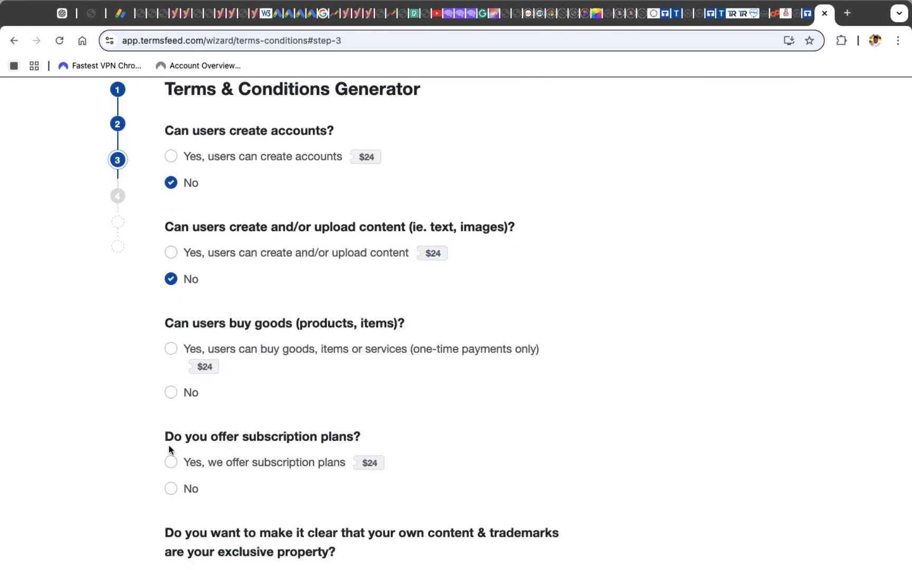
Answer No to the subscription plans, exclusive content ownership and feedback-use questions
{"action": "scroll", "coordinate": [169, 444], "scroll_direction": "down", "scroll_amount": 3}
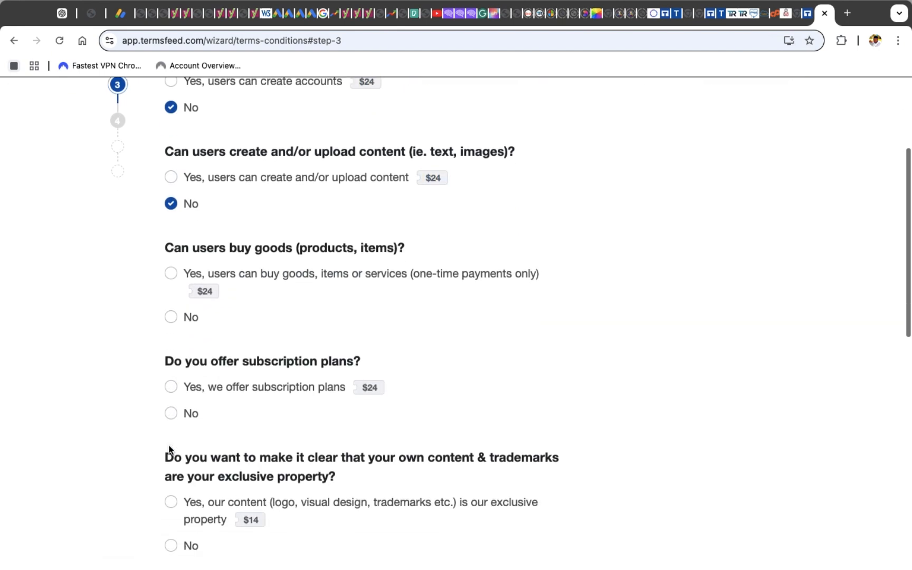
{"action": "left_click", "coordinate": [176, 411]}
{"action": "scroll", "coordinate": [176, 411], "scroll_direction": "down", "scroll_amount": 4}
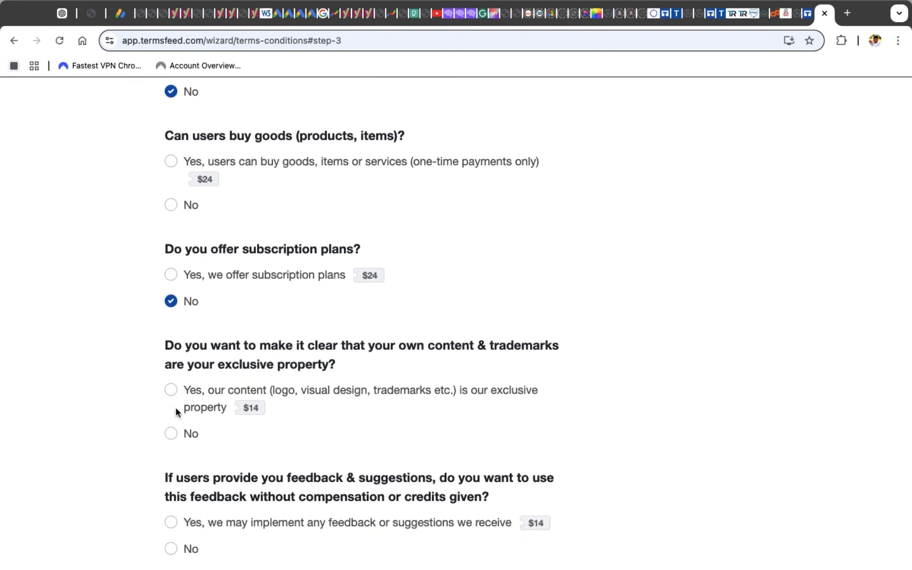
{"action": "left_click", "coordinate": [172, 435]}
{"action": "scroll", "coordinate": [172, 432], "scroll_direction": "down", "scroll_amount": 4}
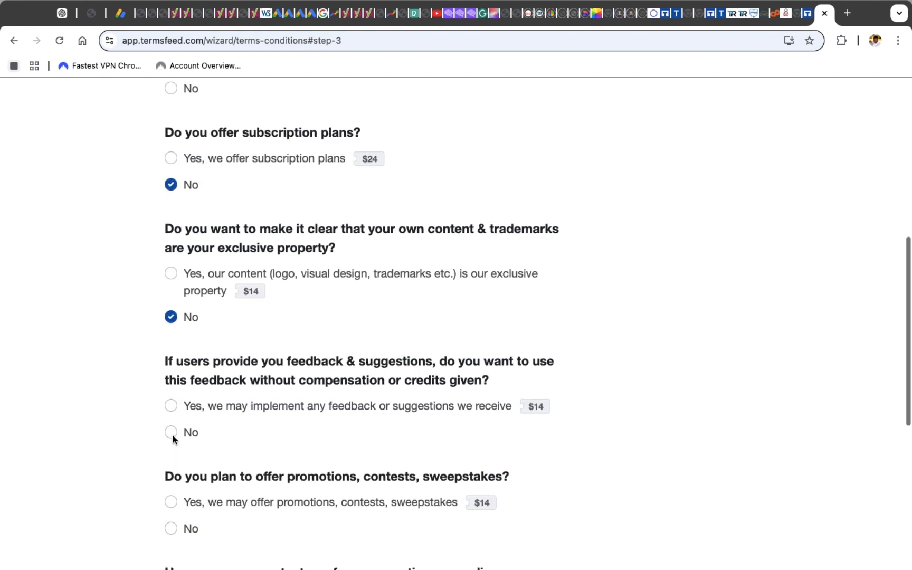
{"action": "left_click", "coordinate": [171, 426]}
{"action": "scroll", "coordinate": [172, 425], "scroll_direction": "down", "scroll_amount": 5}
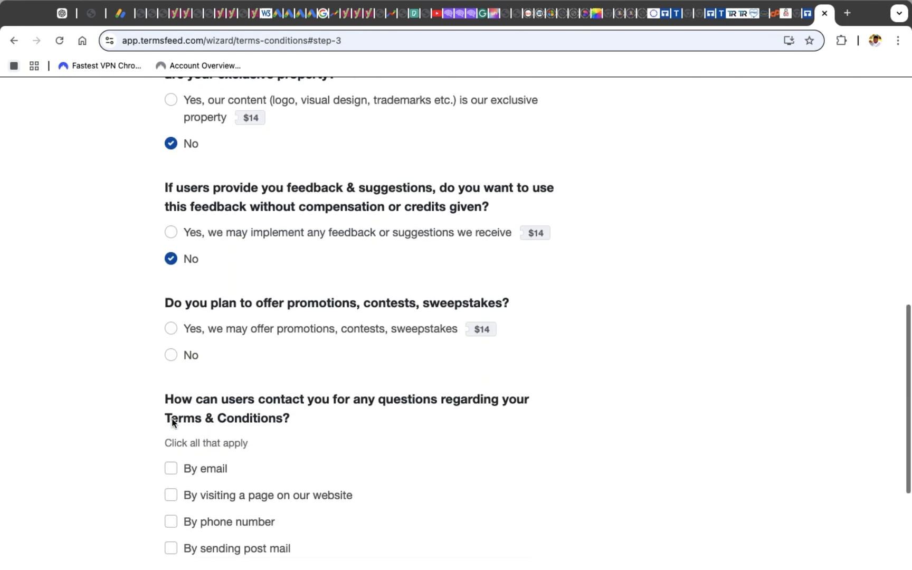
Answer No to promotions, contests and sweepstakes, and let users contact you by email at the business contact address
{"action": "left_click", "coordinate": [171, 354]}
{"action": "scroll", "coordinate": [173, 352], "scroll_direction": "down", "scroll_amount": 5}
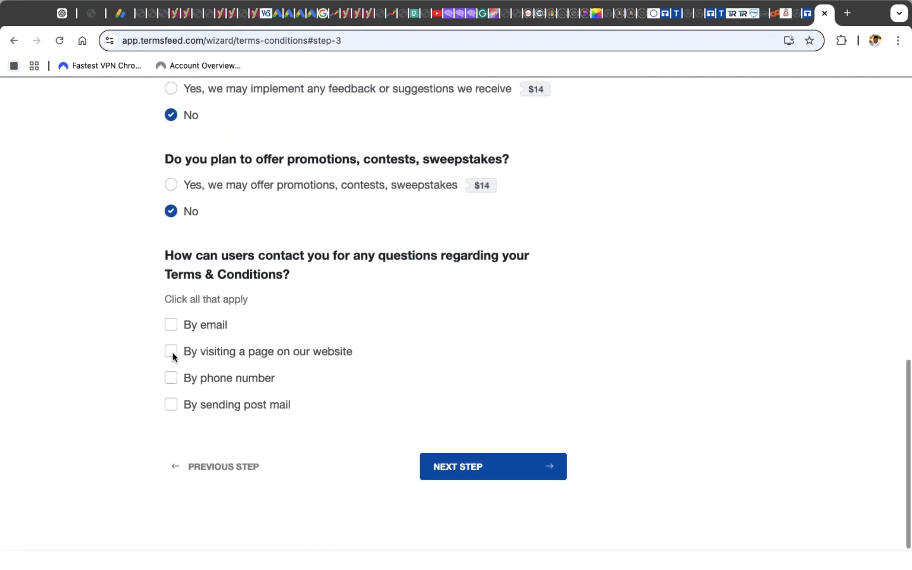
{"action": "left_click", "coordinate": [176, 324]}
{"action": "left_click", "coordinate": [232, 397]}
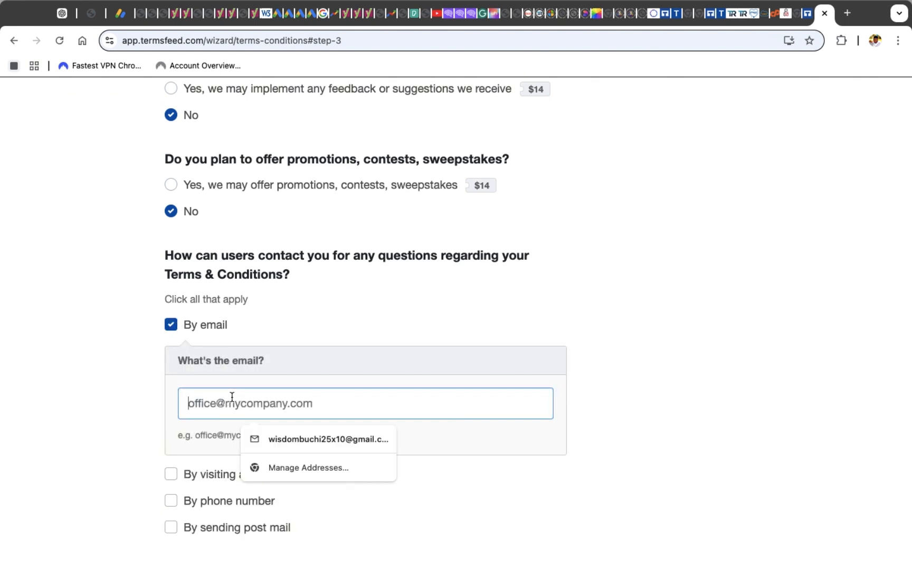
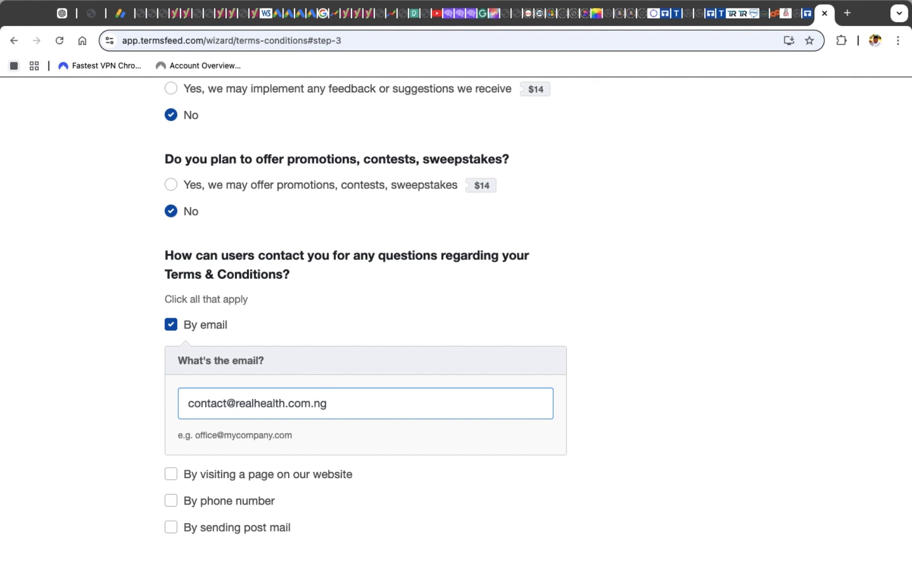
Answer No to whether users can buy goods
{"action": "scroll", "coordinate": [329, 401], "scroll_direction": "down", "scroll_amount": 3}
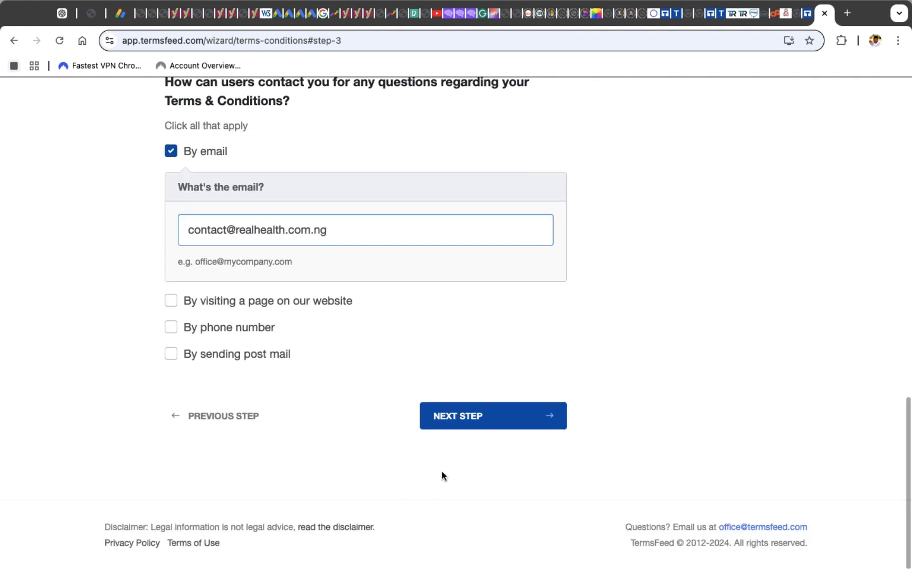
{"action": "left_click", "coordinate": [460, 417]}
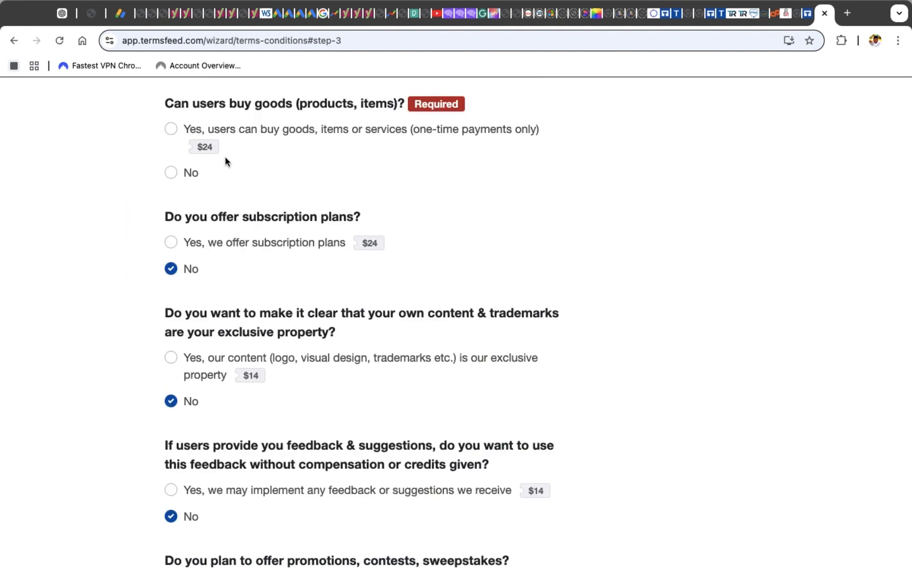
{"action": "scroll", "coordinate": [225, 158], "scroll_direction": "up", "scroll_amount": 1}
{"action": "left_click", "coordinate": [172, 240]}
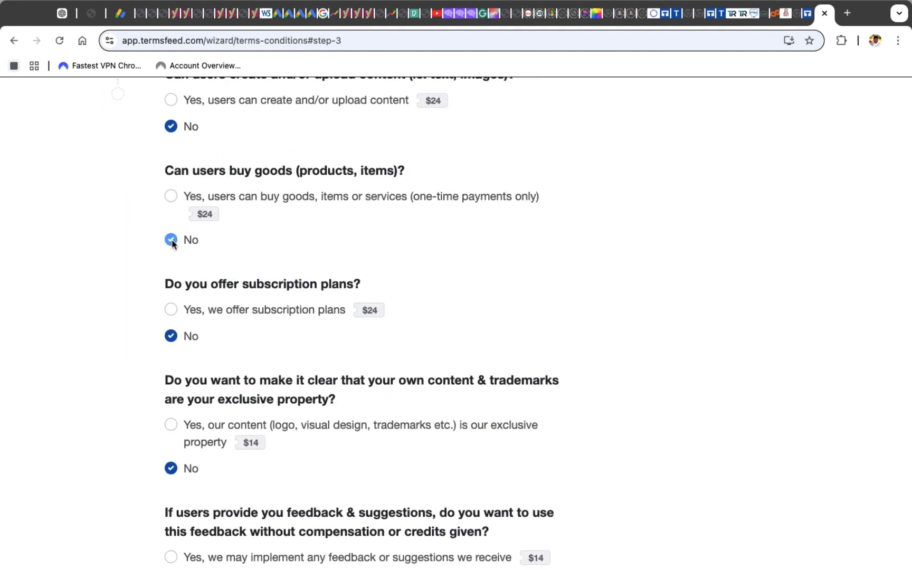
Continue to the languages step and generate the Terms & Conditions in English
{"action": "scroll", "coordinate": [171, 242], "scroll_direction": "up", "scroll_amount": 5}
{"action": "scroll", "coordinate": [172, 242], "scroll_direction": "down", "scroll_amount": 4}
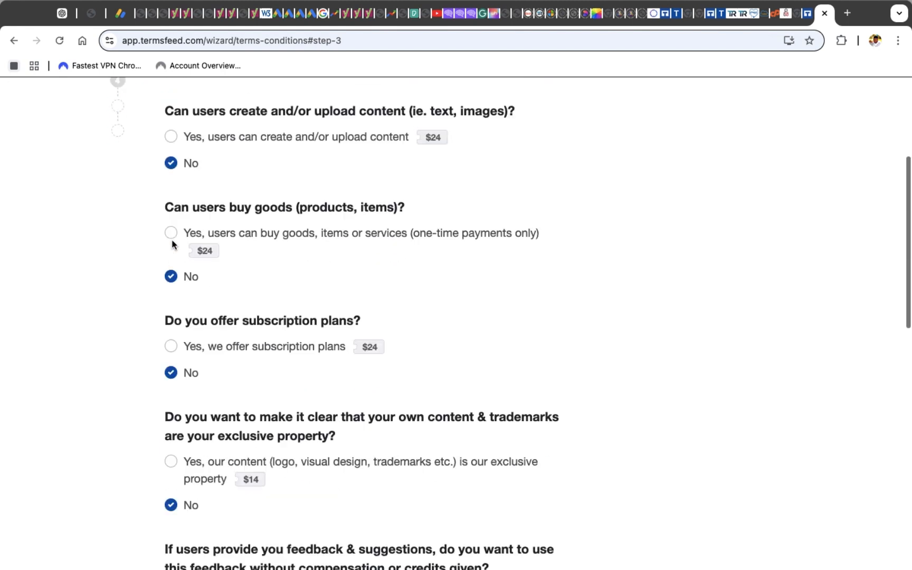
{"action": "scroll", "coordinate": [172, 240], "scroll_direction": "down", "scroll_amount": 10}
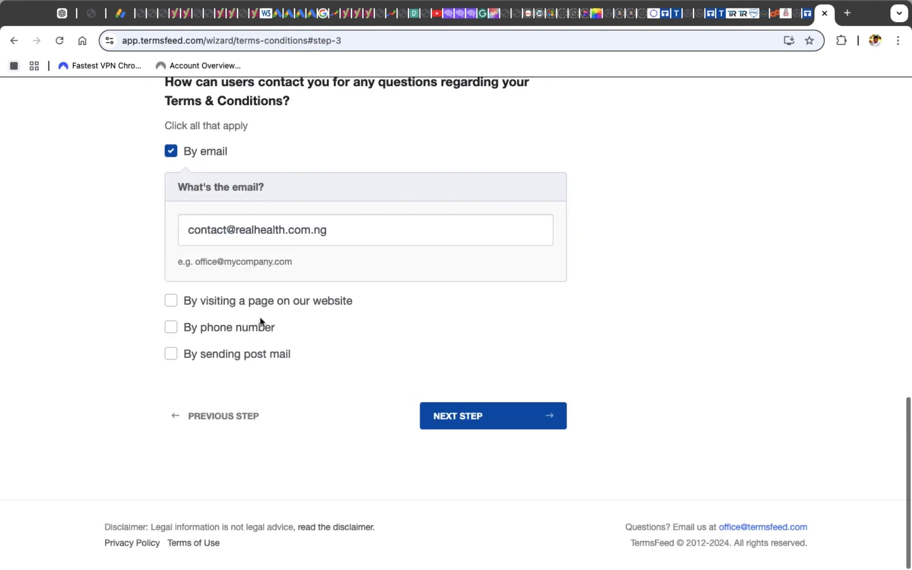
{"action": "left_click", "coordinate": [460, 419]}
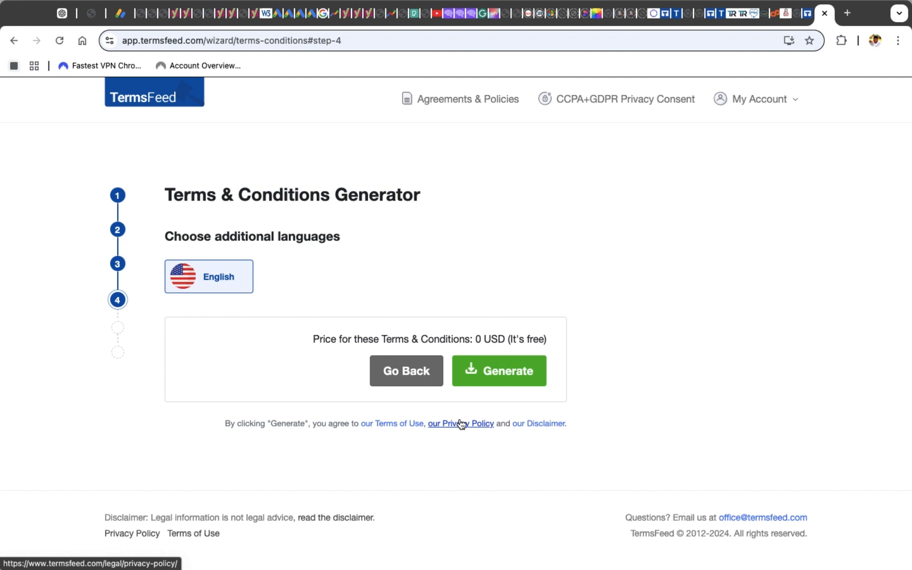
{"action": "left_click", "coordinate": [487, 373]}
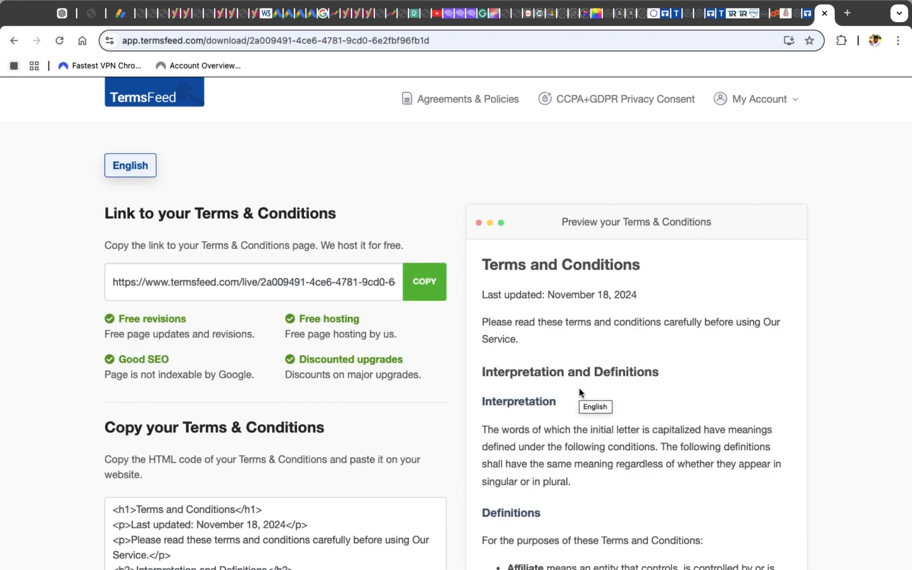
Copy the generated Terms & Conditions HTML code to the clipboard
{"action": "scroll", "coordinate": [579, 390], "scroll_direction": "down", "scroll_amount": 20}
{"action": "scroll", "coordinate": [579, 391], "scroll_direction": "down", "scroll_amount": 10}
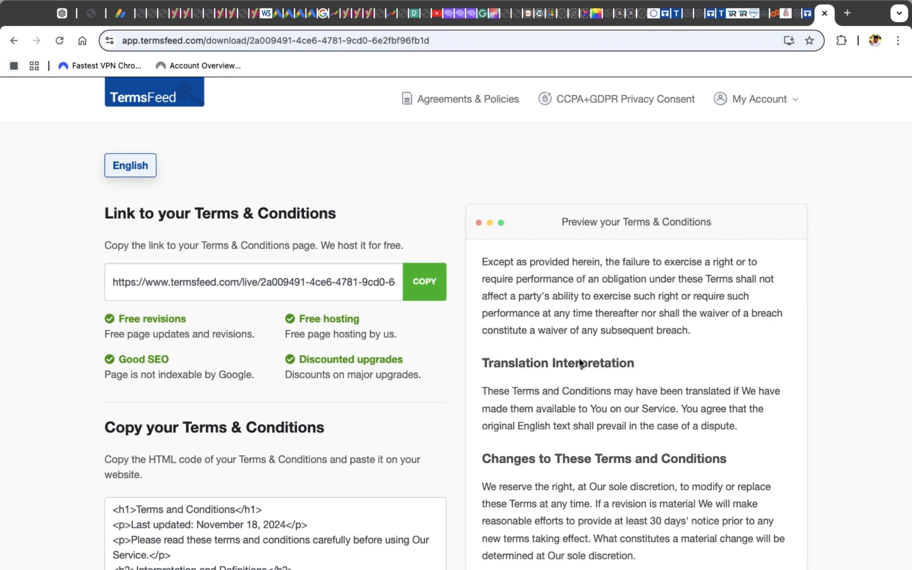
{"action": "scroll", "coordinate": [302, 203], "scroll_direction": "up", "scroll_amount": 3}
{"action": "scroll", "coordinate": [304, 207], "scroll_direction": "up", "scroll_amount": 4}
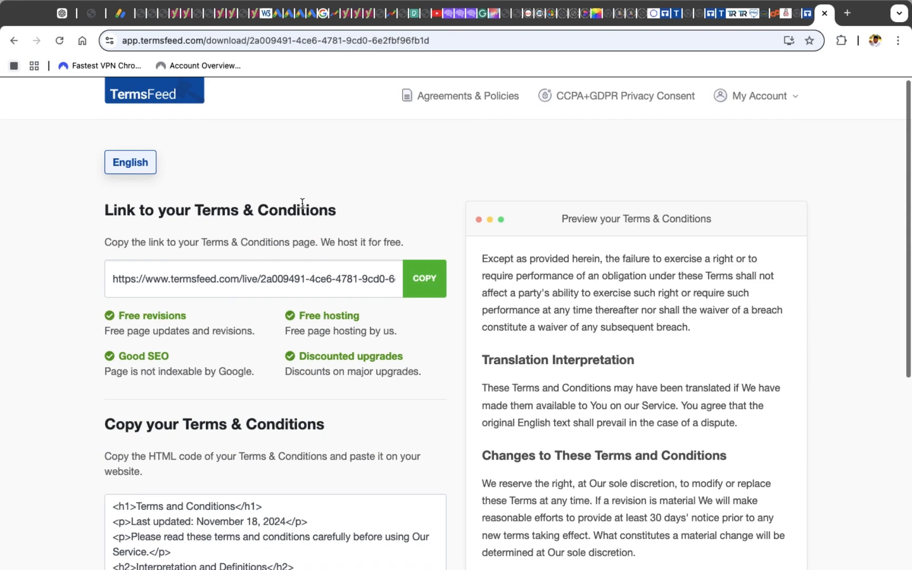
{"action": "scroll", "coordinate": [301, 202], "scroll_direction": "down", "scroll_amount": 4}
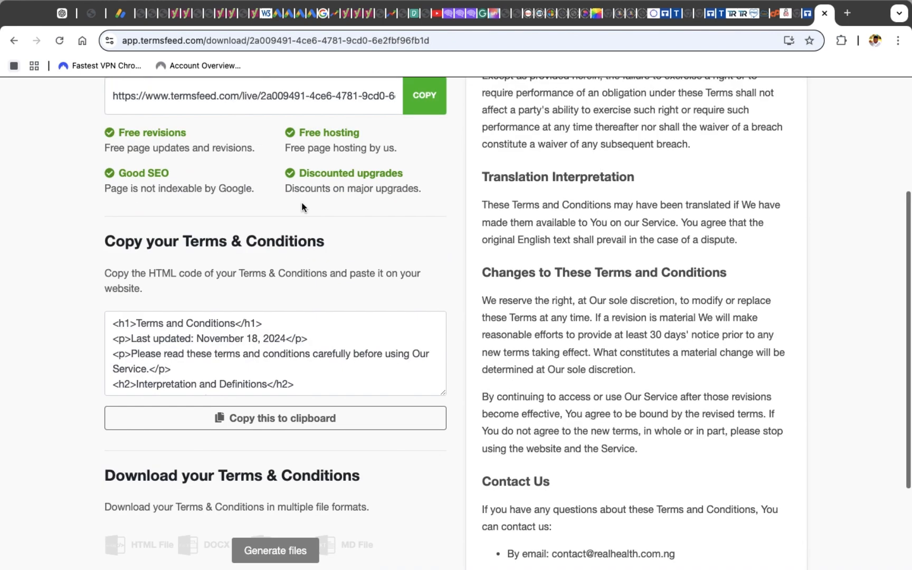
{"action": "left_click", "coordinate": [252, 422]}
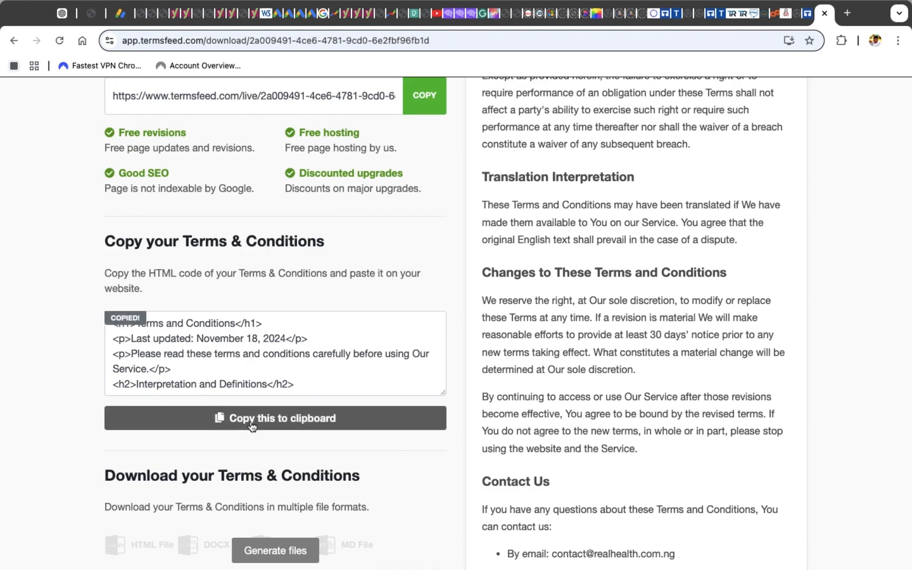
Open the site's Terms & Conditions page in the WordPress page editor
{"action": "left_click", "coordinate": [788, 15]}
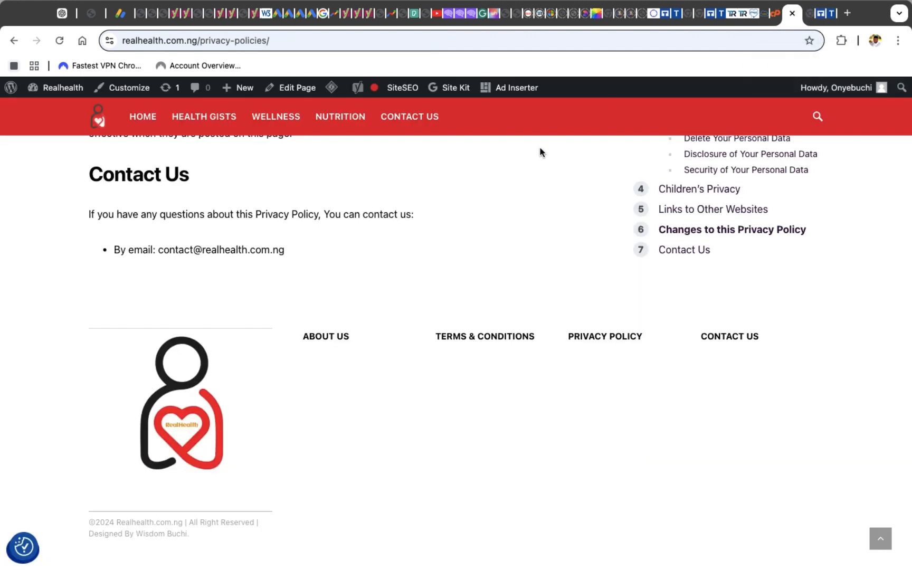
{"action": "left_click", "coordinate": [488, 337]}
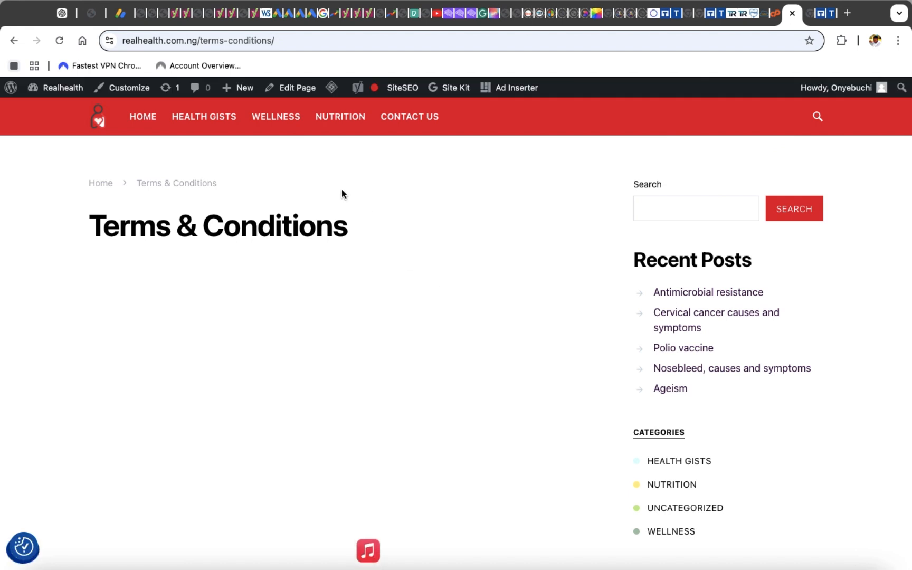
{"action": "left_click", "coordinate": [299, 90]}
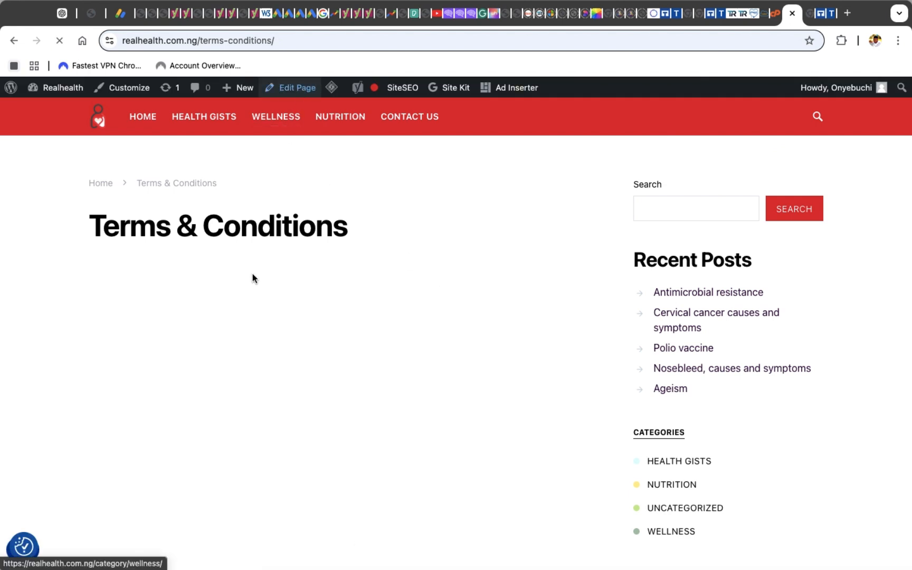
{"action": "scroll", "coordinate": [252, 274], "scroll_direction": "down", "scroll_amount": 12}
{"action": "scroll", "coordinate": [252, 278], "scroll_direction": "up", "scroll_amount": 15}
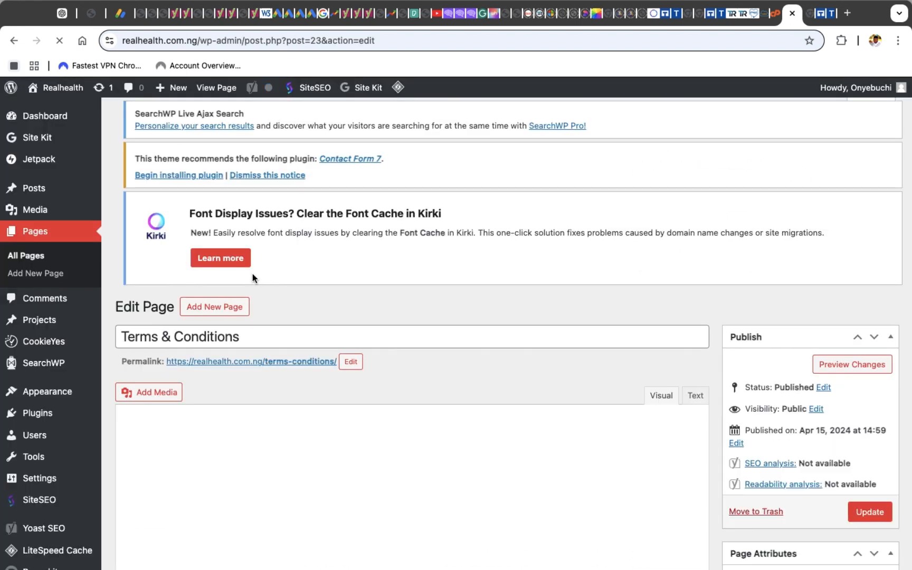
Paste the copied HTML into the page body using the Text editor mode
{"action": "scroll", "coordinate": [275, 505], "scroll_direction": "down", "scroll_amount": 3}
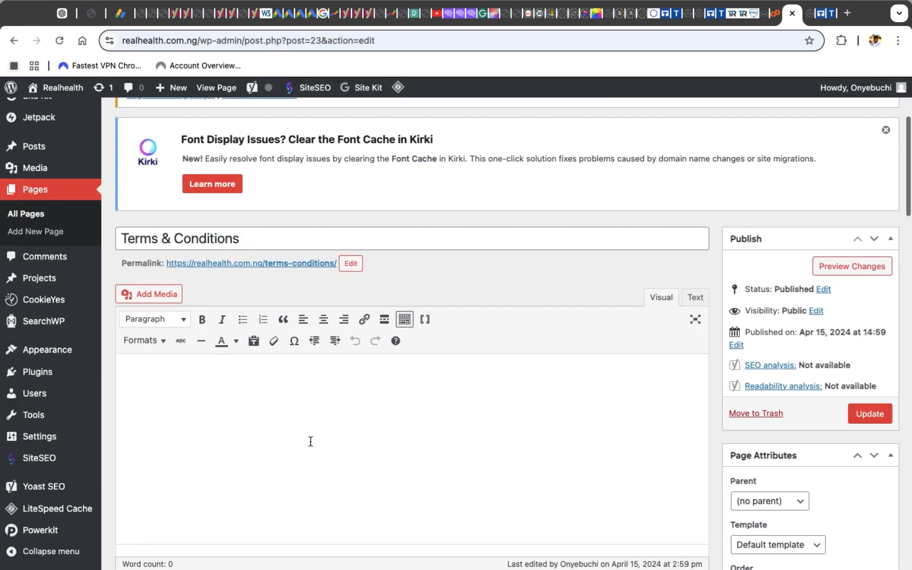
{"action": "scroll", "coordinate": [310, 441], "scroll_direction": "down", "scroll_amount": 3}
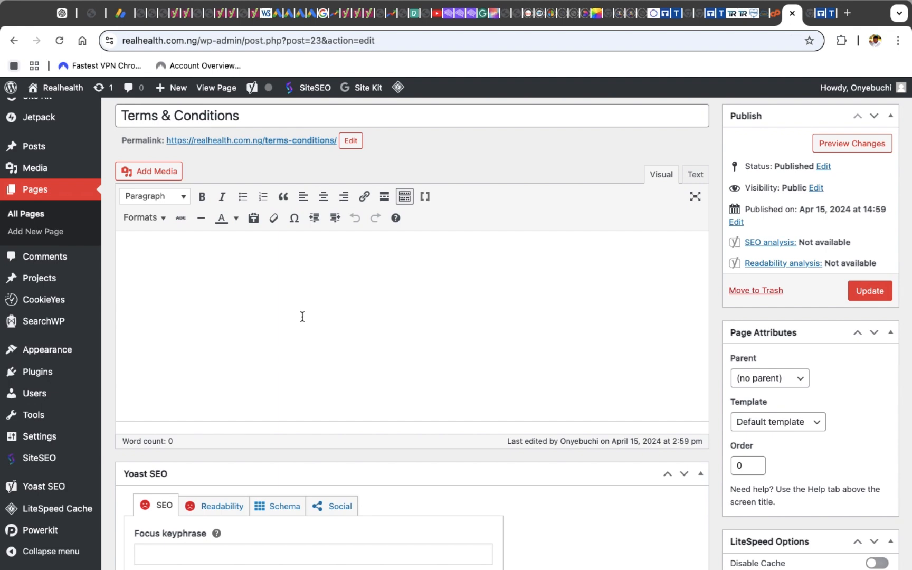
{"action": "scroll", "coordinate": [806, 227], "scroll_direction": "up", "scroll_amount": 5}
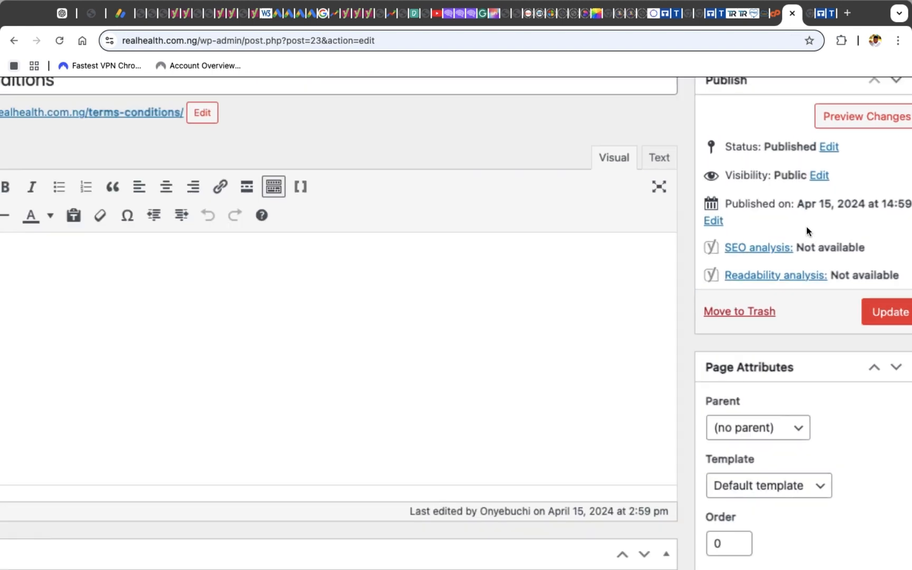
{"action": "scroll", "coordinate": [807, 231], "scroll_direction": "up", "scroll_amount": 5}
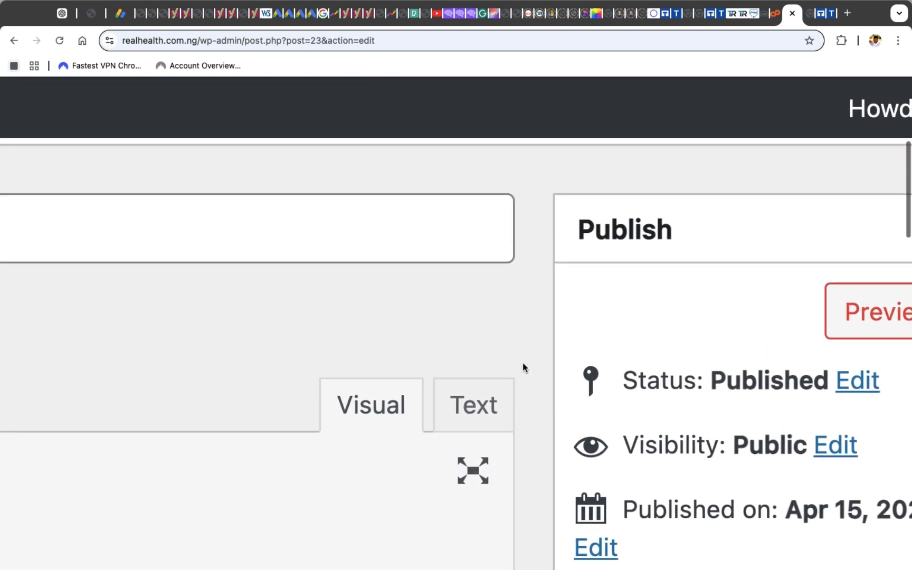
{"action": "left_click", "coordinate": [481, 410]}
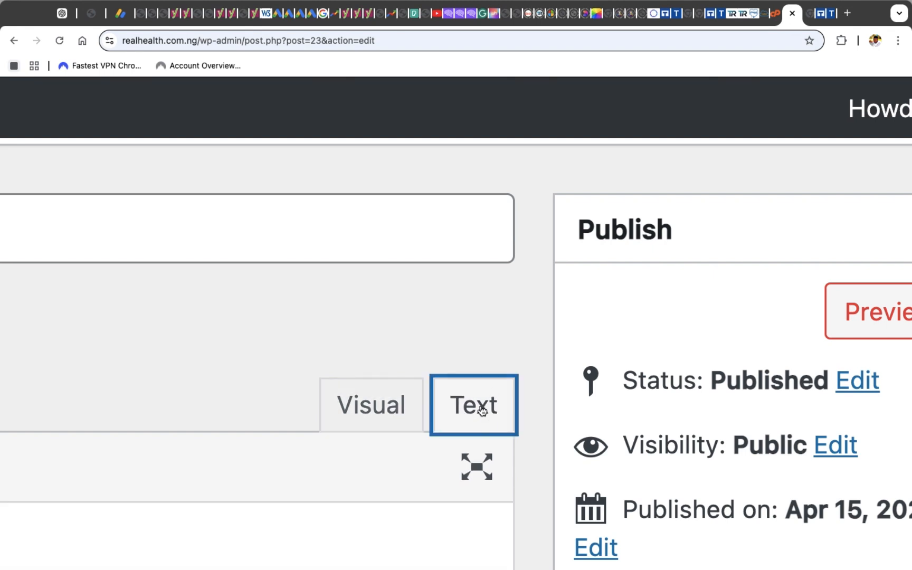
{"action": "scroll", "coordinate": [482, 410], "scroll_direction": "down", "scroll_amount": 5}
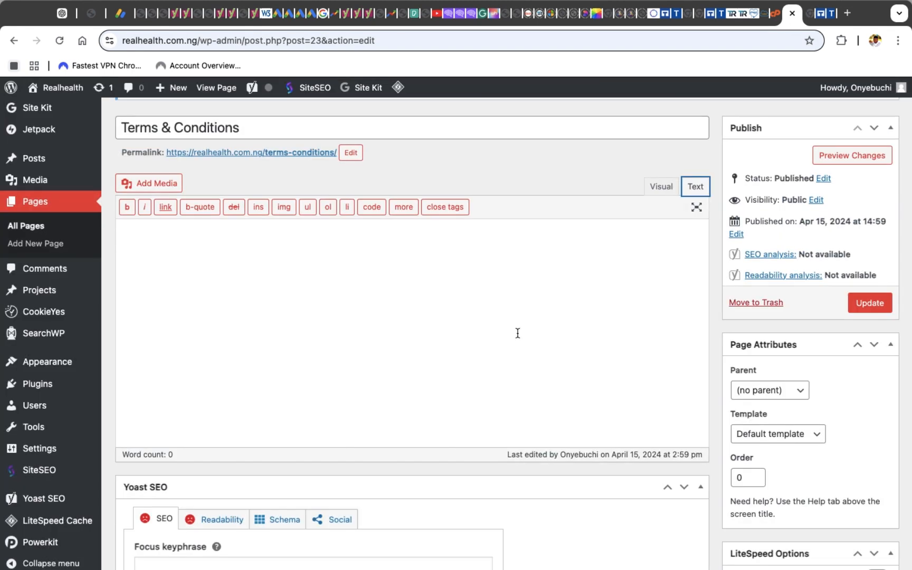
{"action": "left_click", "coordinate": [517, 283]}
{"action": "key", "text": "super+v"}
Review the pasted content in the visual view and update the Terms & Conditions page
{"action": "scroll", "coordinate": [518, 283], "scroll_direction": "up", "scroll_amount": 15}
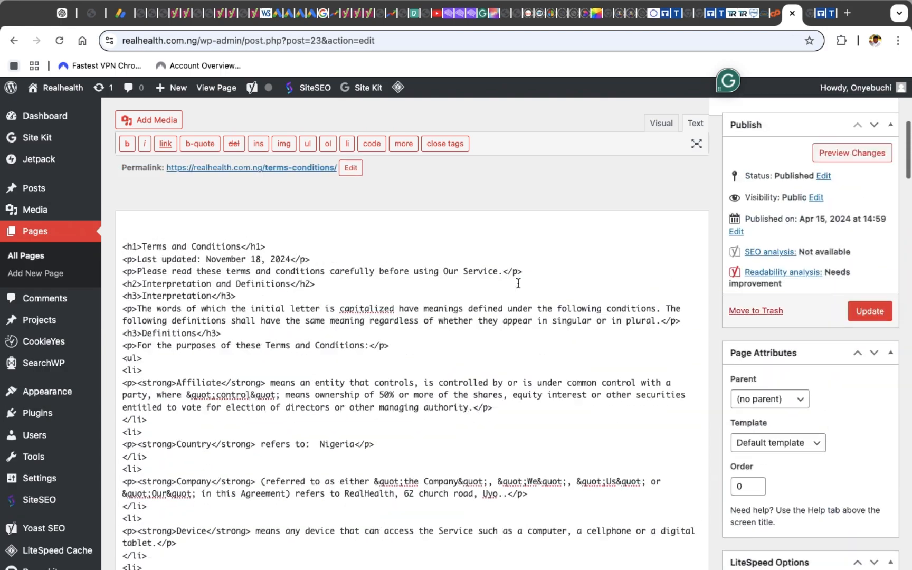
{"action": "left_click", "coordinate": [667, 415]}
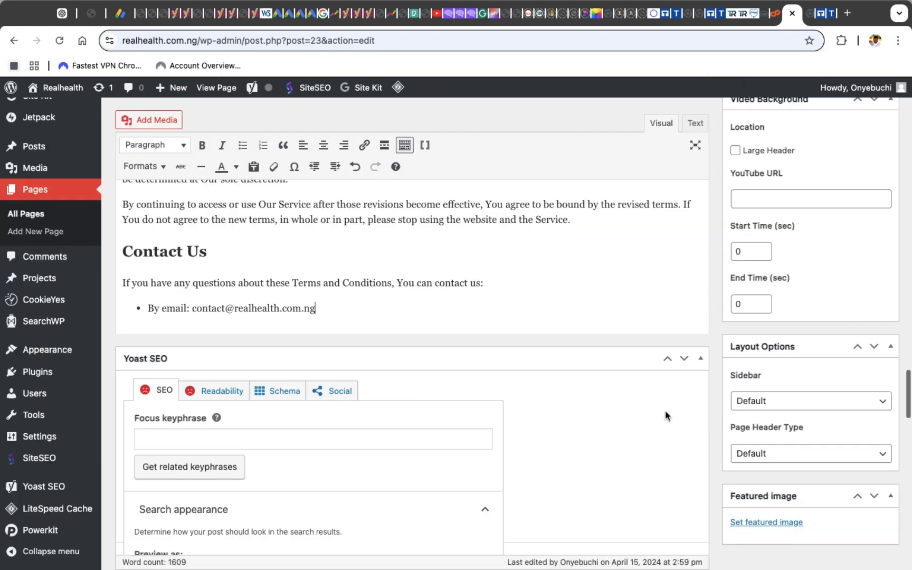
{"action": "scroll", "coordinate": [423, 274], "scroll_direction": "up", "scroll_amount": 20}
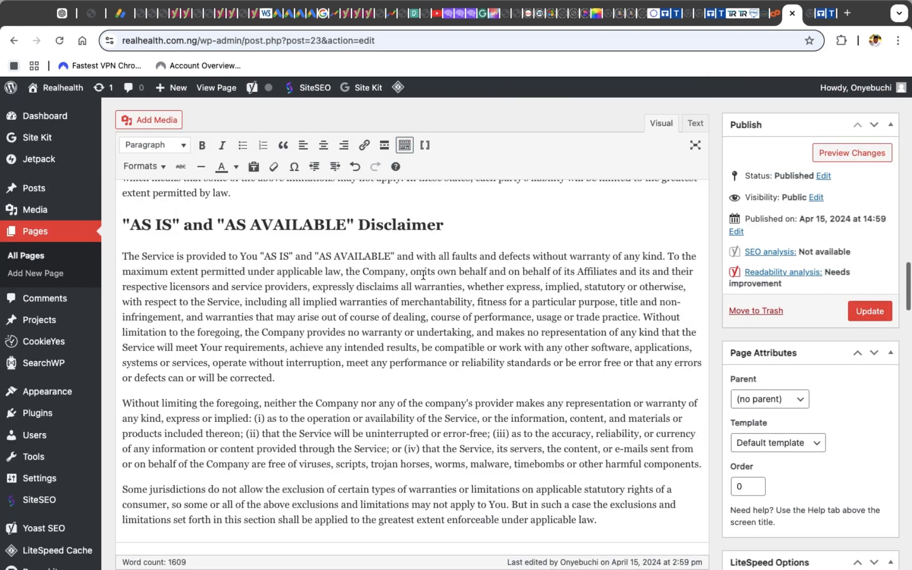
{"action": "scroll", "coordinate": [423, 275], "scroll_direction": "up", "scroll_amount": 1}
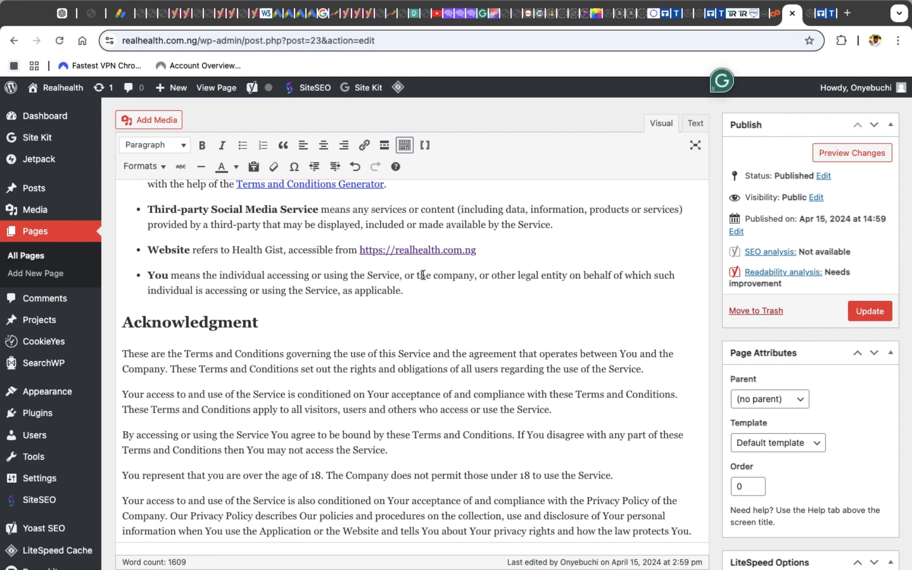
{"action": "scroll", "coordinate": [404, 253], "scroll_direction": "up", "scroll_amount": 15}
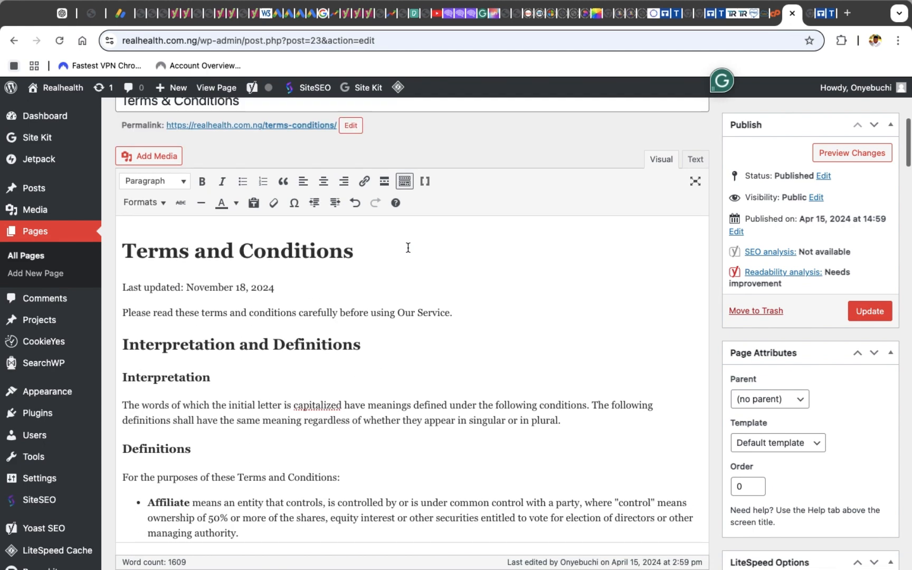
{"action": "scroll", "coordinate": [408, 248], "scroll_direction": "up", "scroll_amount": 3}
{"action": "scroll", "coordinate": [408, 247], "scroll_direction": "down", "scroll_amount": 2}
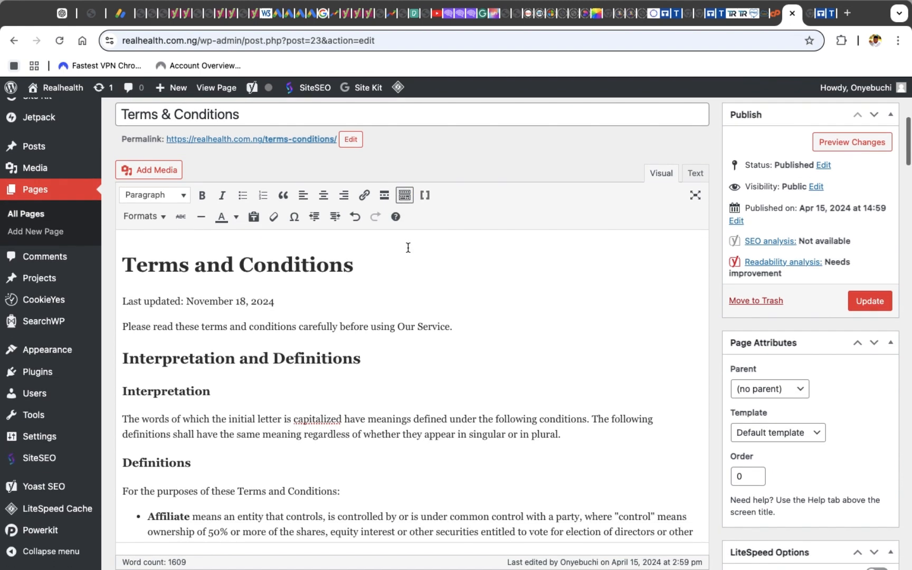
{"action": "scroll", "coordinate": [408, 247], "scroll_direction": "down", "scroll_amount": 2}
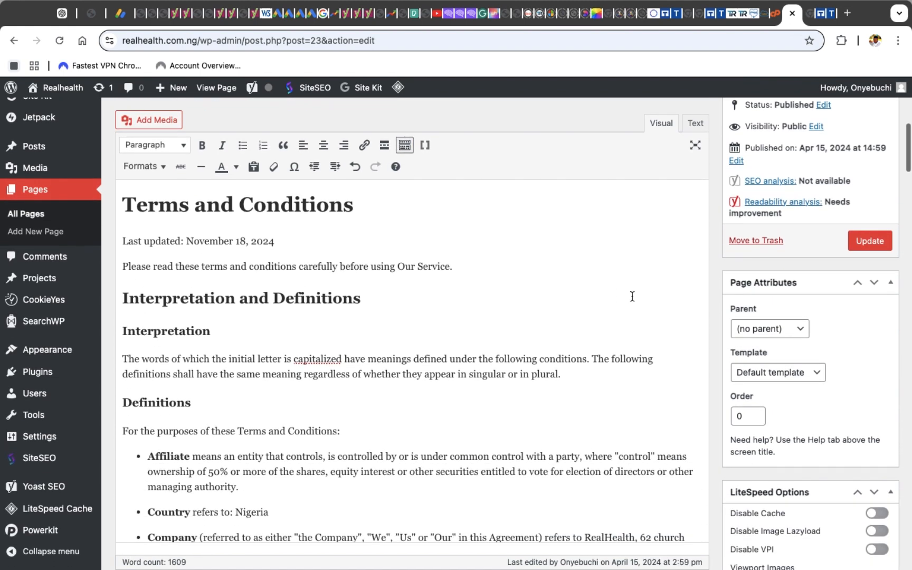
{"action": "left_click", "coordinate": [871, 243]}
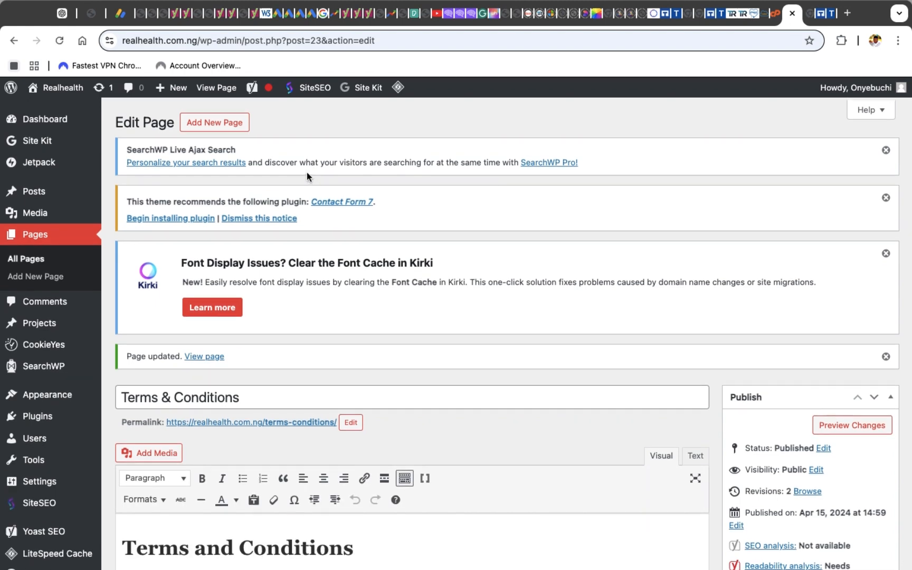
Change the 'Terms and Conditions' heading in the page body to Heading 2 and update the page
{"action": "left_click", "coordinate": [203, 356]}
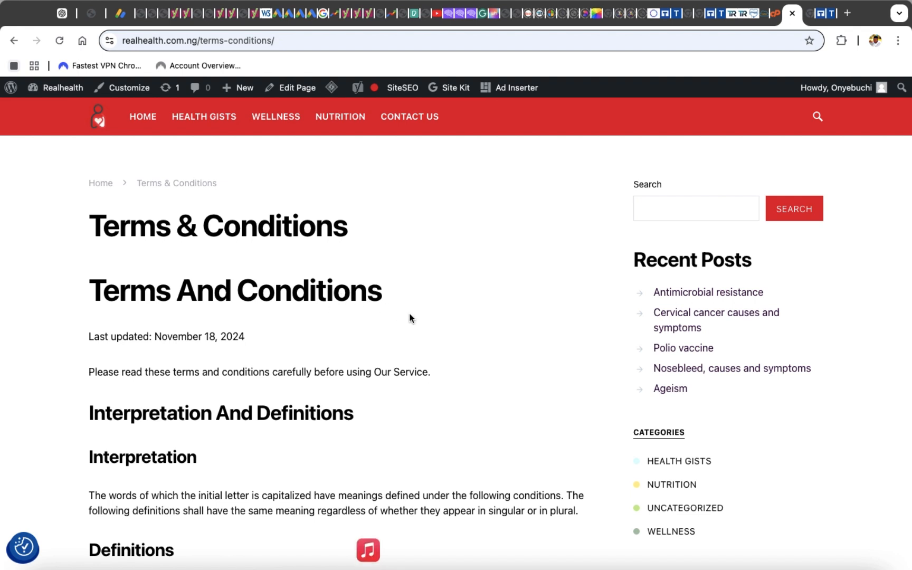
{"action": "left_click", "coordinate": [300, 91]}
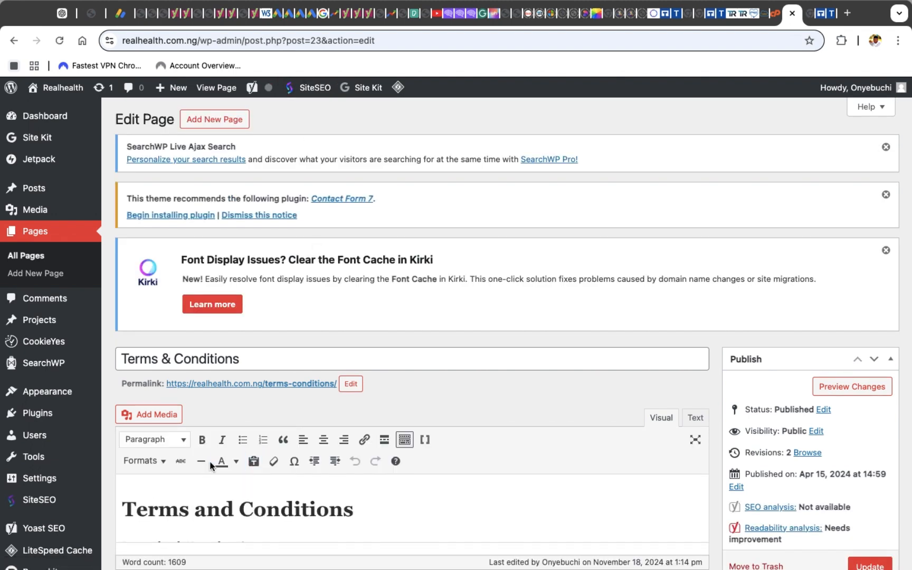
{"action": "scroll", "coordinate": [211, 461], "scroll_direction": "down", "scroll_amount": 2}
{"action": "scroll", "coordinate": [210, 463], "scroll_direction": "down", "scroll_amount": 1}
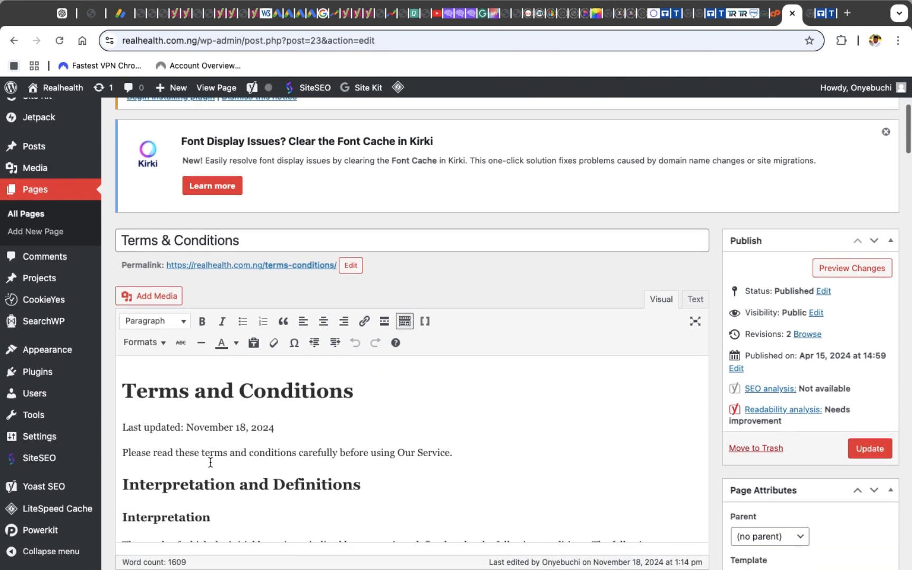
{"action": "left_click", "coordinate": [359, 390]}
{"action": "left_click", "coordinate": [153, 320]}
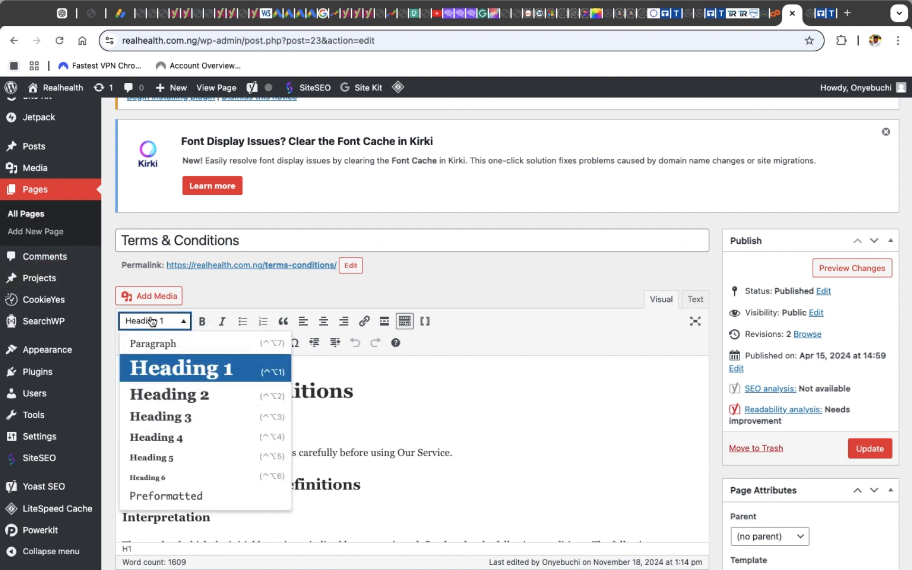
{"action": "left_click", "coordinate": [174, 389]}
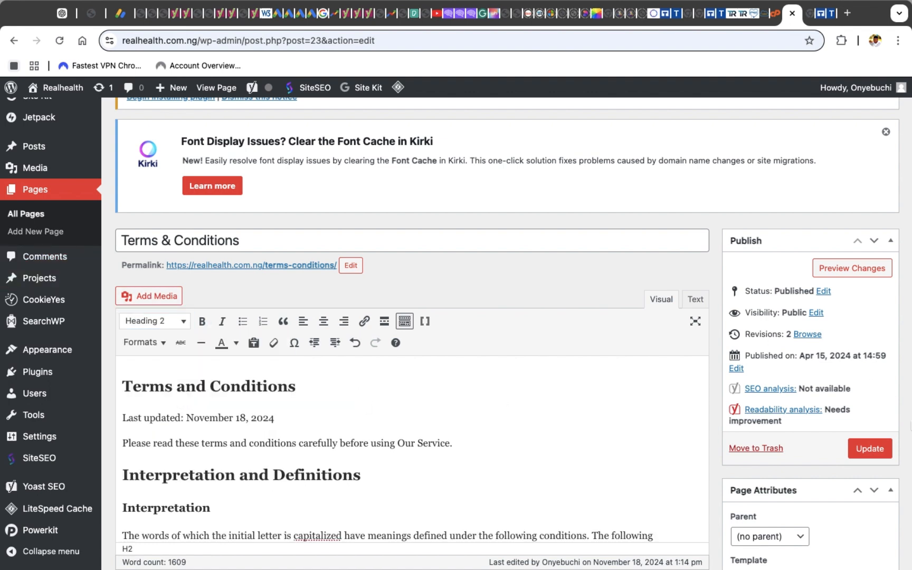
{"action": "left_click", "coordinate": [869, 449]}
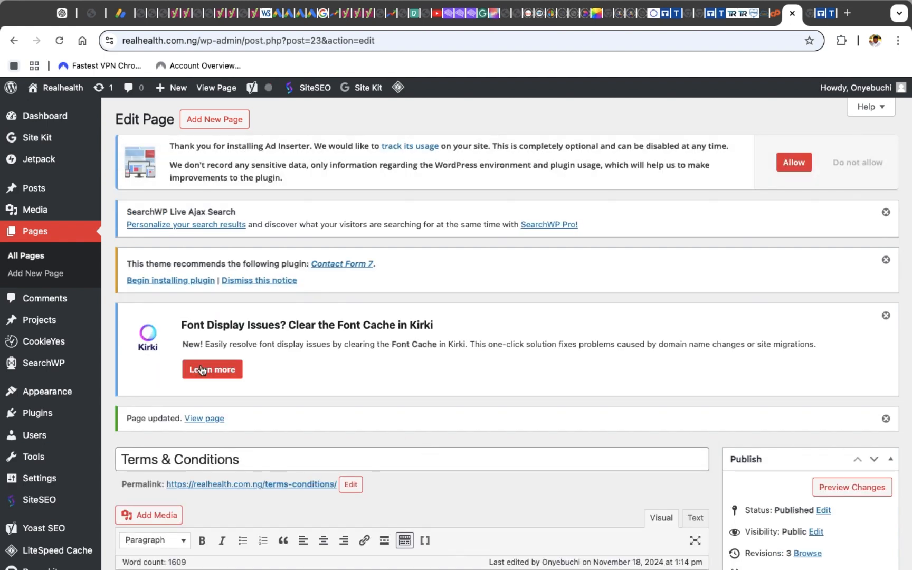
Open the live Terms & Conditions page and scroll through its content to check the formatting
{"action": "scroll", "coordinate": [213, 415], "scroll_direction": "down", "scroll_amount": 2}
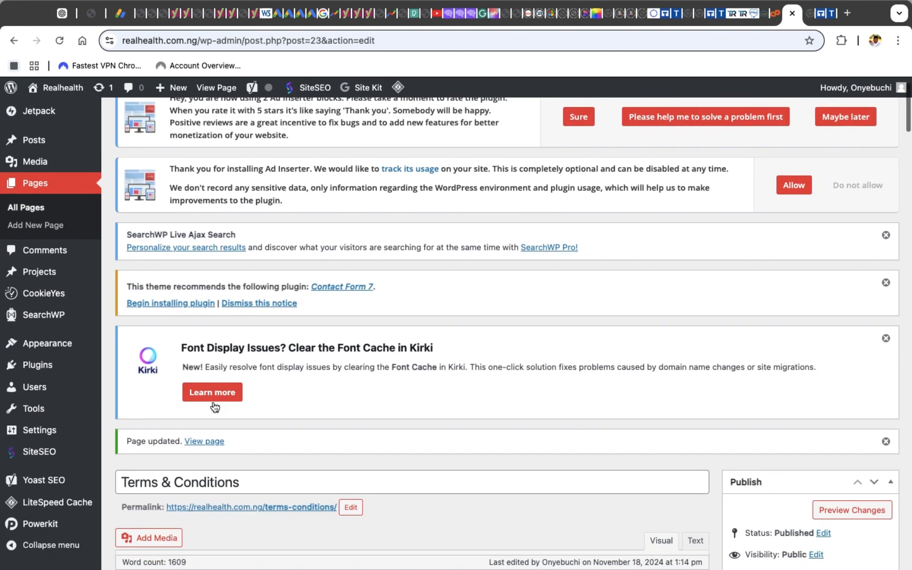
{"action": "left_click", "coordinate": [200, 432]}
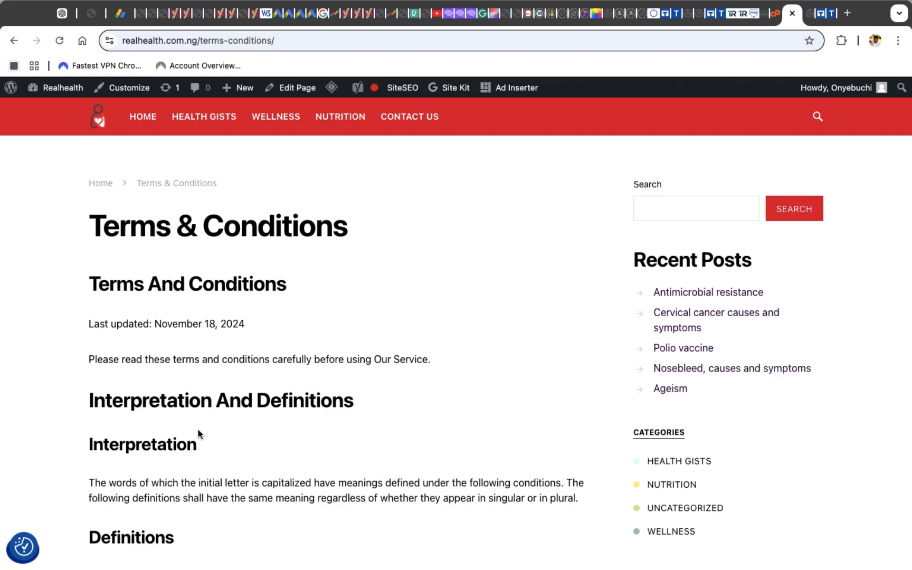
{"action": "scroll", "coordinate": [199, 432], "scroll_direction": "down", "scroll_amount": 20}
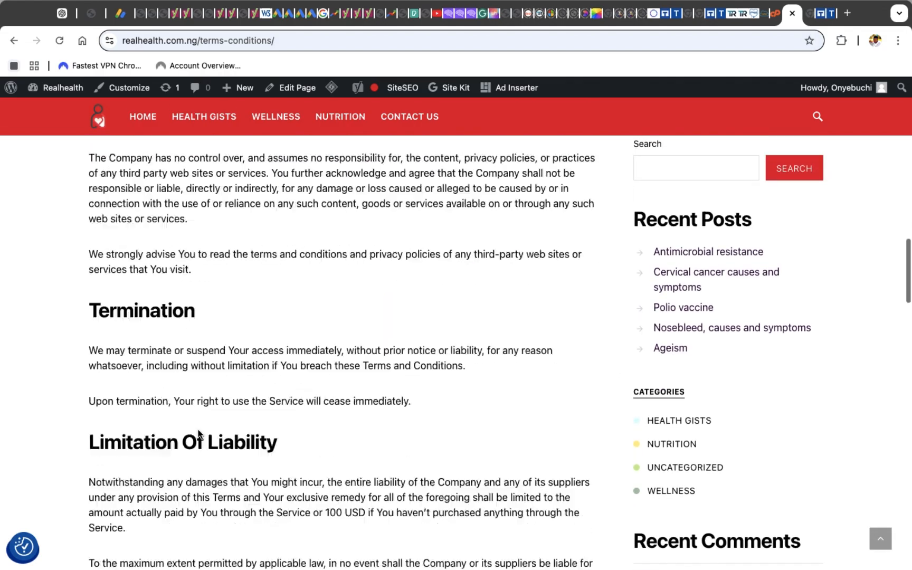
{"action": "scroll", "coordinate": [198, 432], "scroll_direction": "up", "scroll_amount": 20}
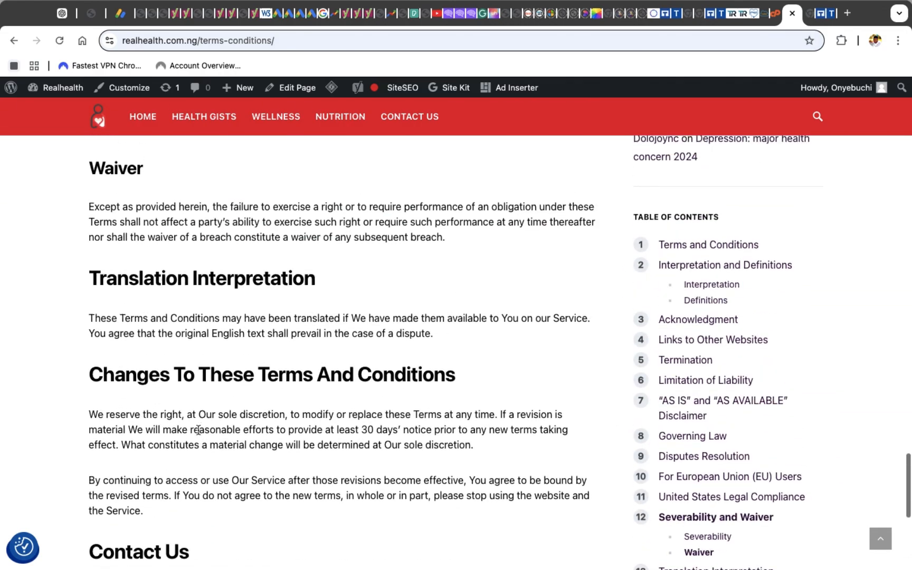
{"action": "scroll", "coordinate": [197, 431], "scroll_direction": "up", "scroll_amount": 20}
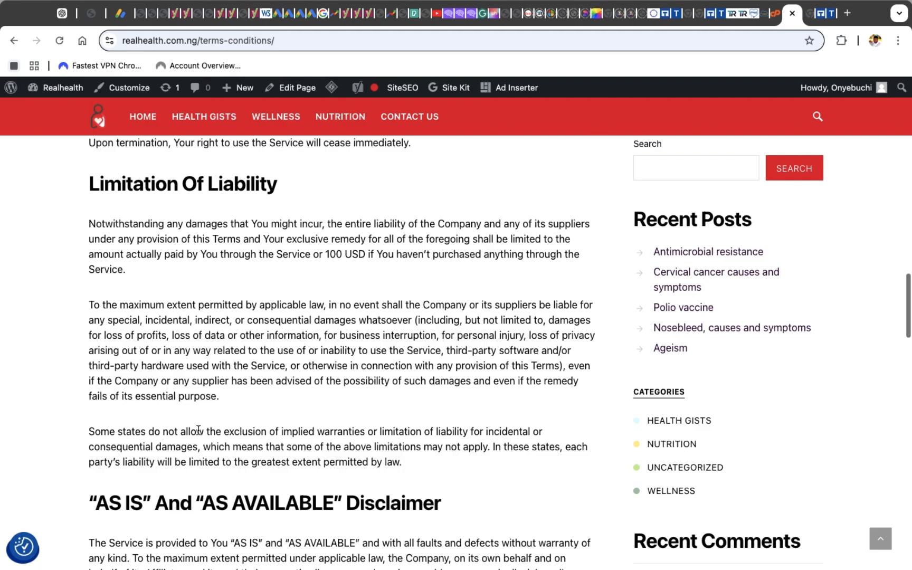
{"action": "scroll", "coordinate": [199, 433], "scroll_direction": "up", "scroll_amount": 10}
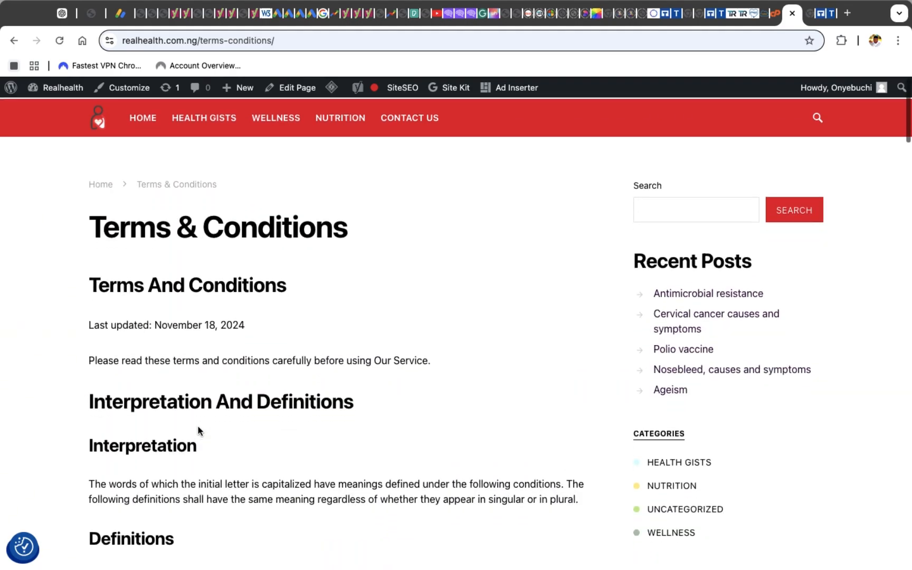
{"action": "scroll", "coordinate": [198, 433], "scroll_direction": "down", "scroll_amount": 20}
{"action": "scroll", "coordinate": [198, 426], "scroll_direction": "down", "scroll_amount": 20}
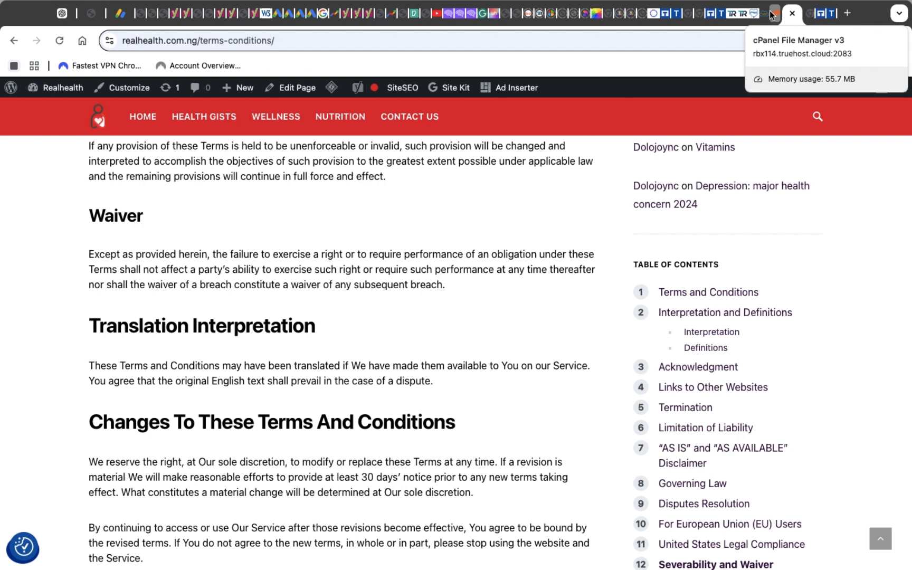
Switch to the TermsFeed tab and browse the dashboard's available policy generators
{"action": "left_click", "coordinate": [718, 14]}
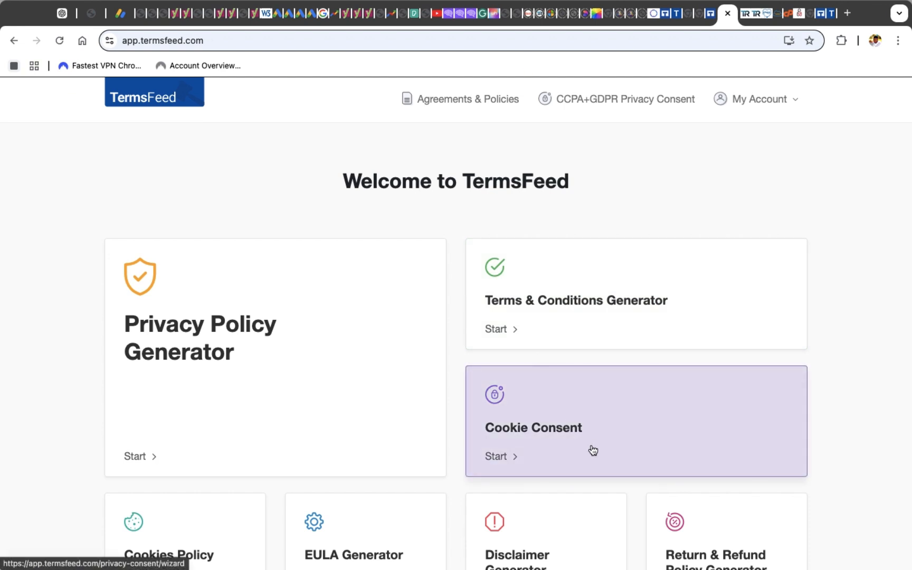
{"action": "scroll", "coordinate": [591, 449], "scroll_direction": "down", "scroll_amount": 3}
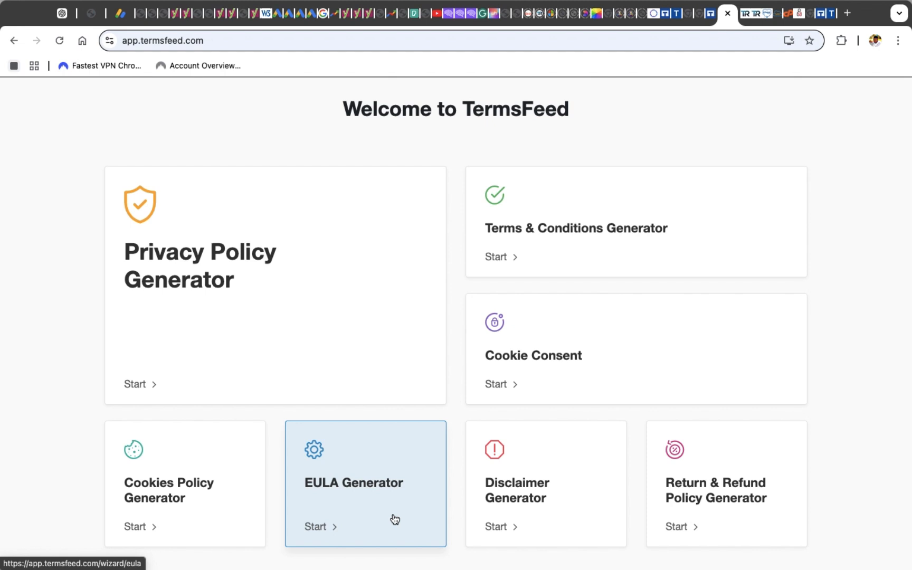
{"action": "scroll", "coordinate": [394, 519], "scroll_direction": "up", "scroll_amount": 2}
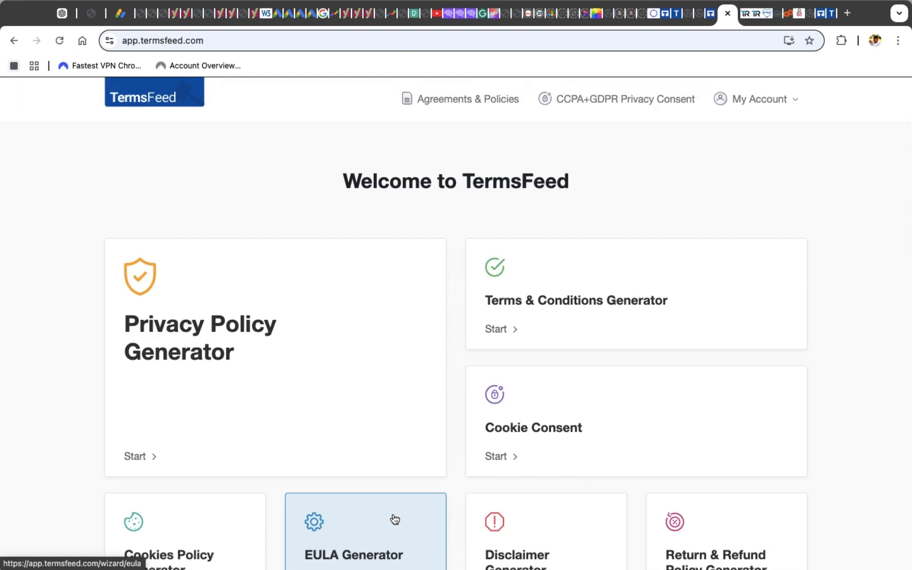